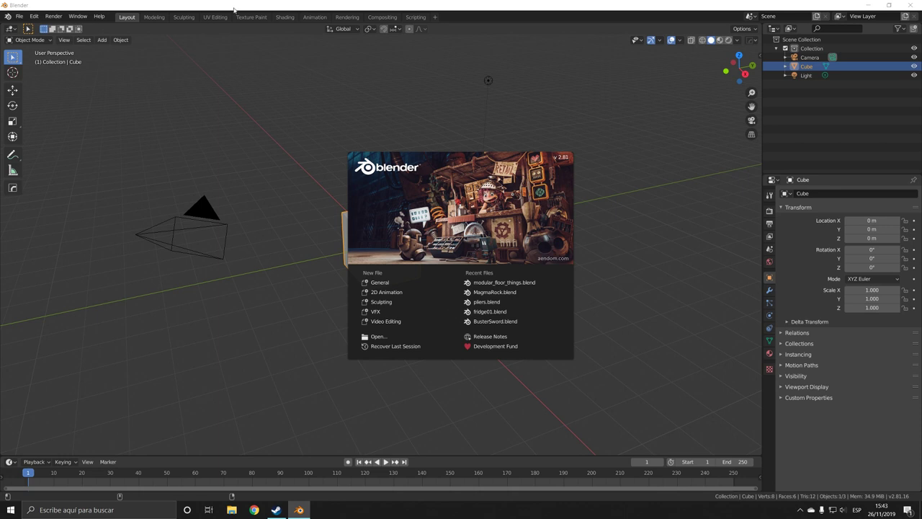
Step: Dismiss the splash screen and delete the default cube
left_click(353, 176)
key("x")
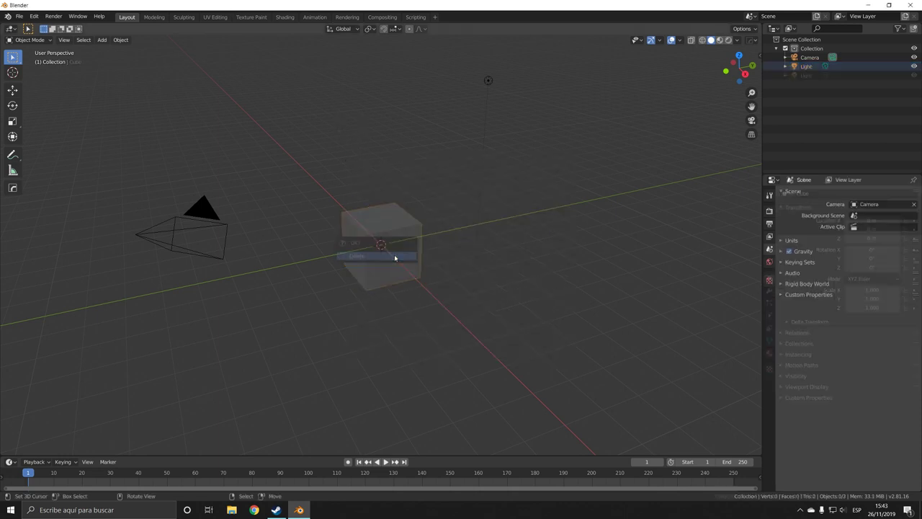
left_click(374, 257)
Step: Add a plane at the origin and scale it up to about 1.75
key("shift+a")
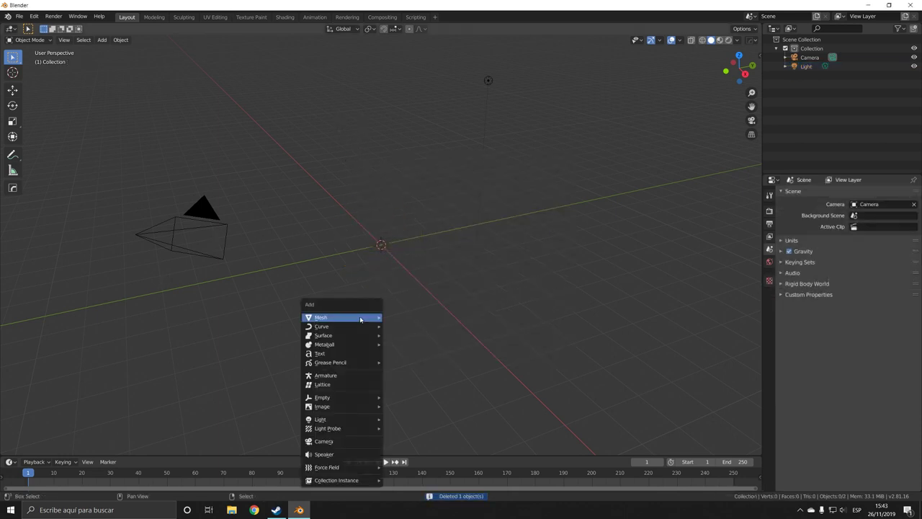
left_click(388, 317)
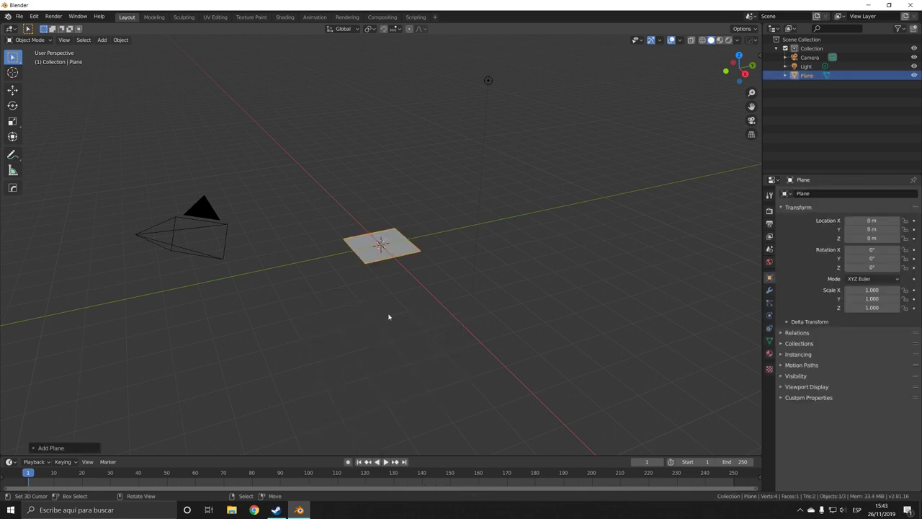
scroll(355, 303, "up", 2)
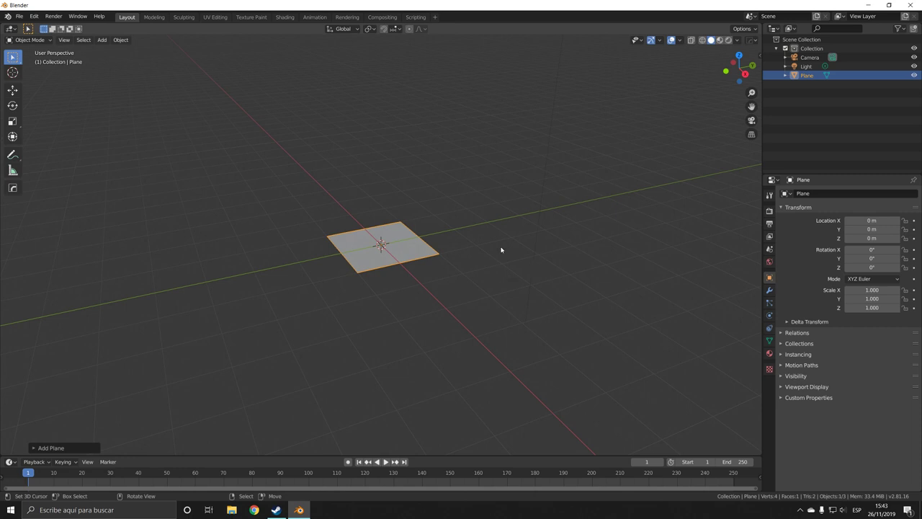
key("s")
left_click(592, 238)
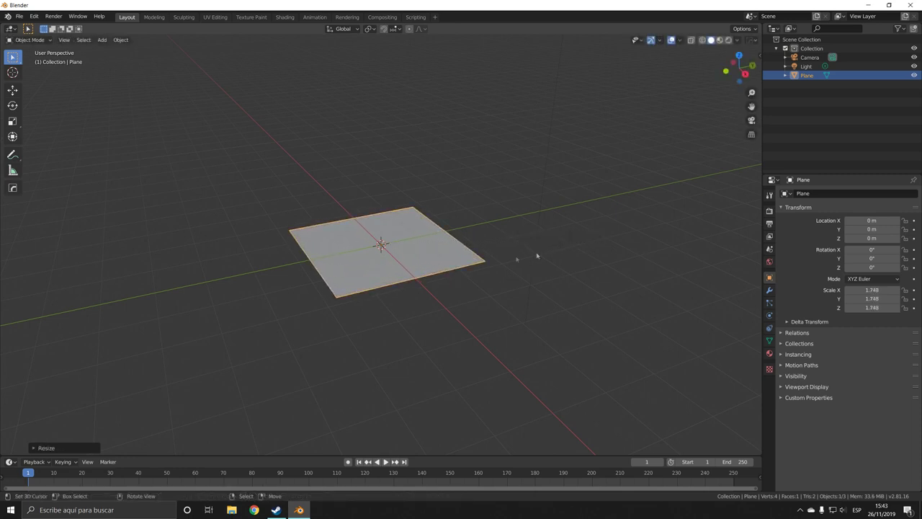
Step: Subdivide the plane in Edit Mode with 4 cuts
key("Tab")
right_click(480, 265)
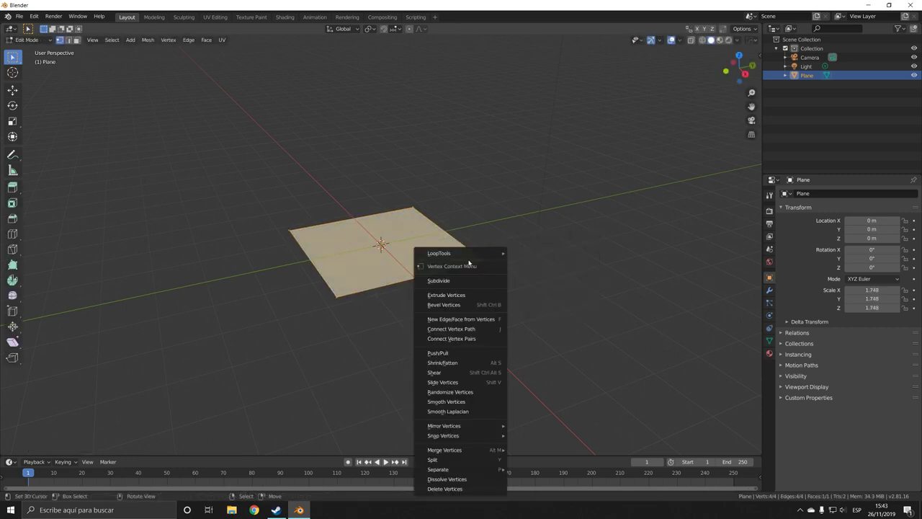
left_click(452, 281)
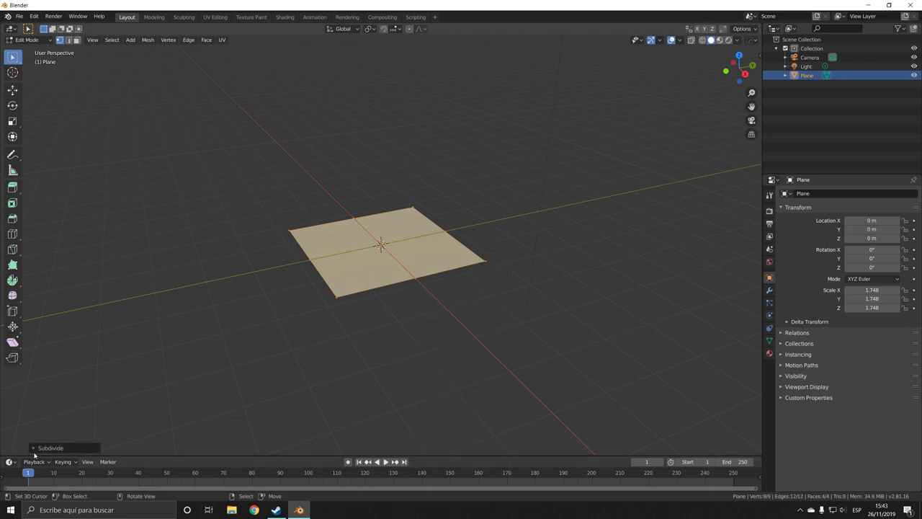
left_click(33, 451)
left_click(147, 388)
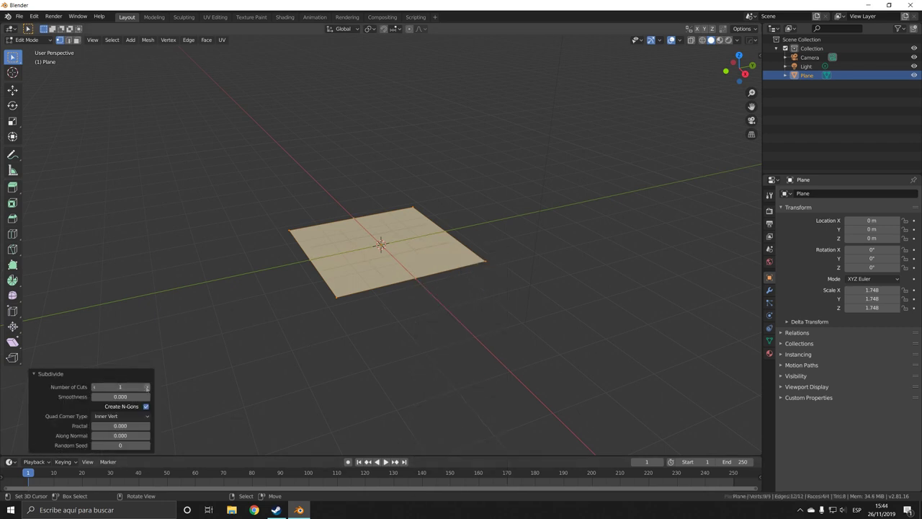
left_click(147, 387)
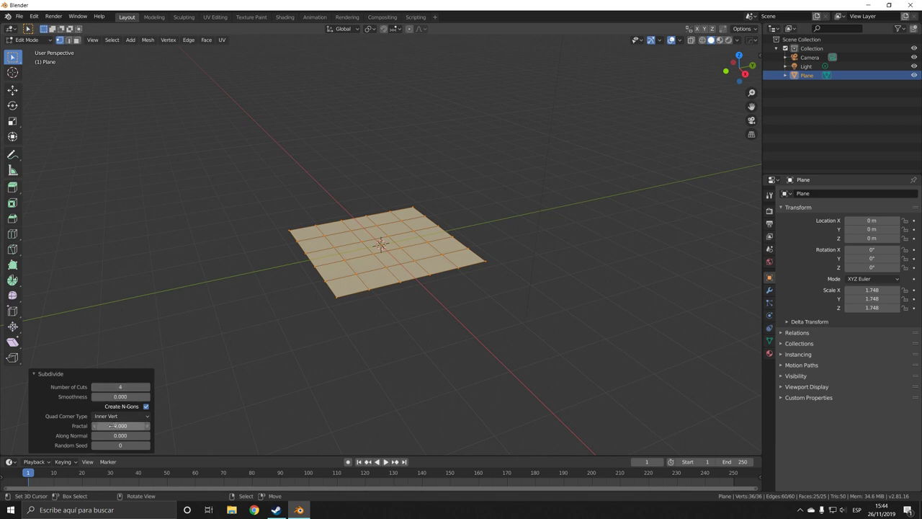
Step: Set subdivide Fractal 0.54, Along Normal 0.44, Seed 2, then return to Object Mode
mouse_move(120, 425)
left_mouse_down()
mouse_move(145, 426)
mouse_move(124, 425)
left_mouse_up()
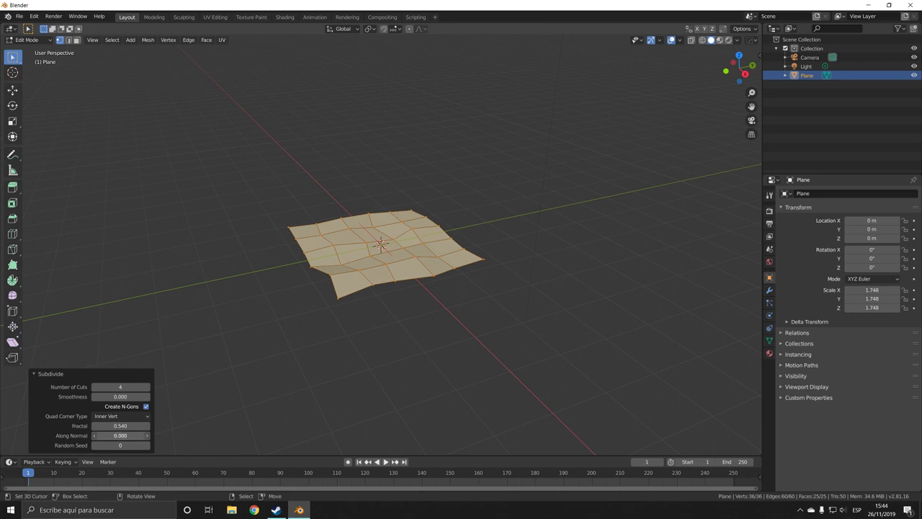
left_click_drag(121, 435, 134, 435)
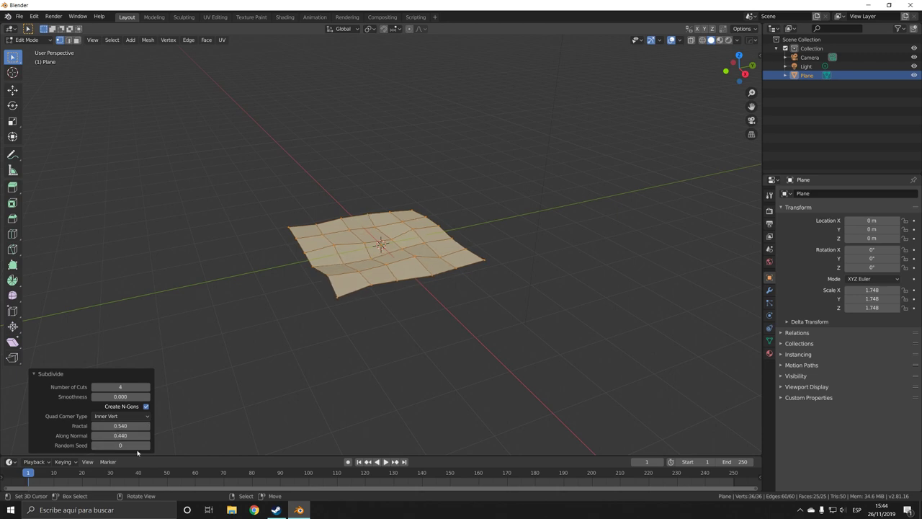
left_click(148, 445)
left_click(148, 445)
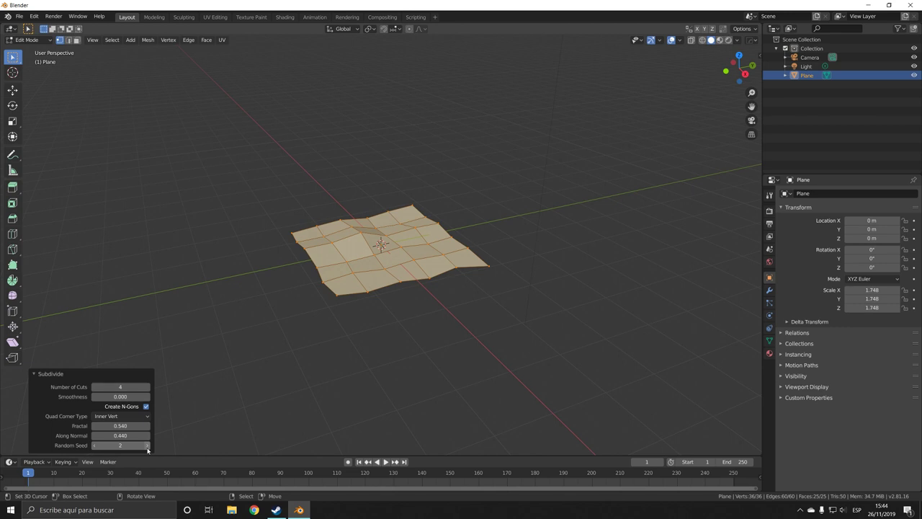
mouse_move(333, 340)
middle_mouse_down()
mouse_move(370, 305)
mouse_move(309, 308)
mouse_move(325, 379)
middle_mouse_up()
key("Tab")
mouse_move(337, 334)
middle_mouse_down()
mouse_move(315, 305)
mouse_move(329, 305)
mouse_move(363, 267)
mouse_move(352, 291)
middle_mouse_up()
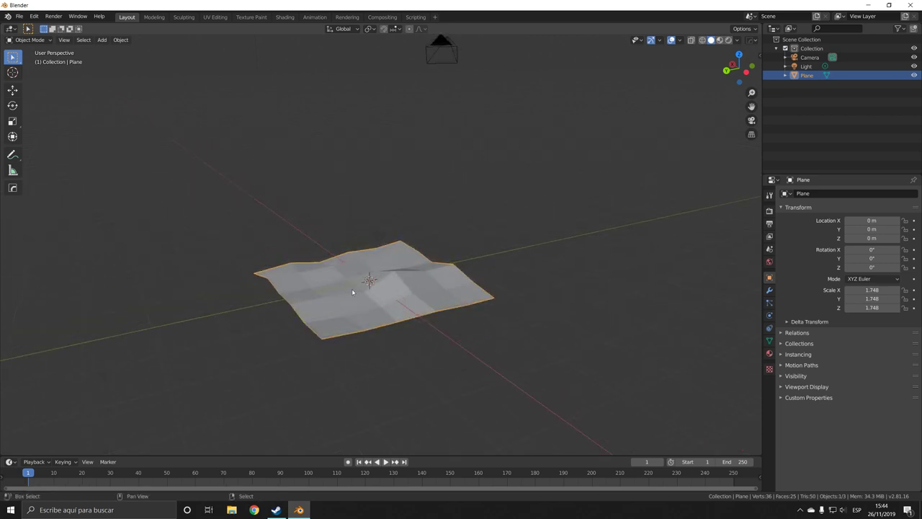
Step: Add a capsule metaball and rotate it 90° around Y to stand upright
key("shift+a")
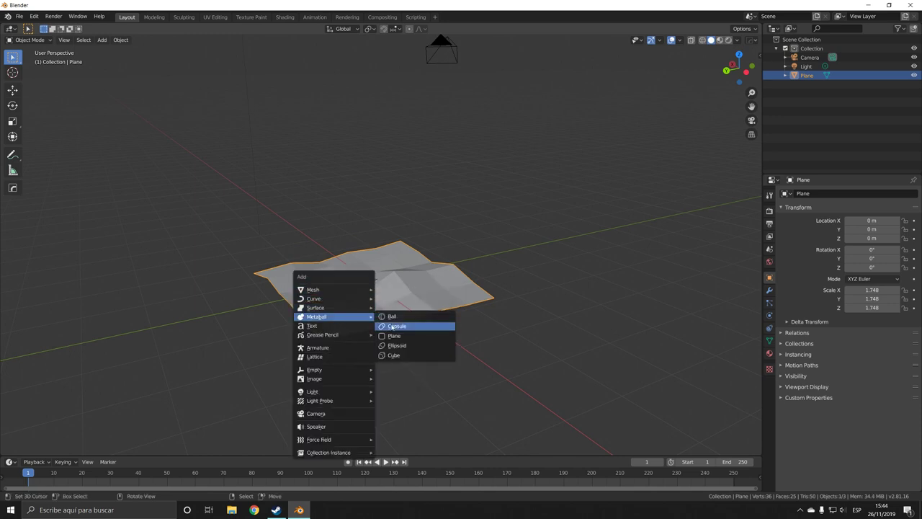
left_click(395, 326)
type("r")
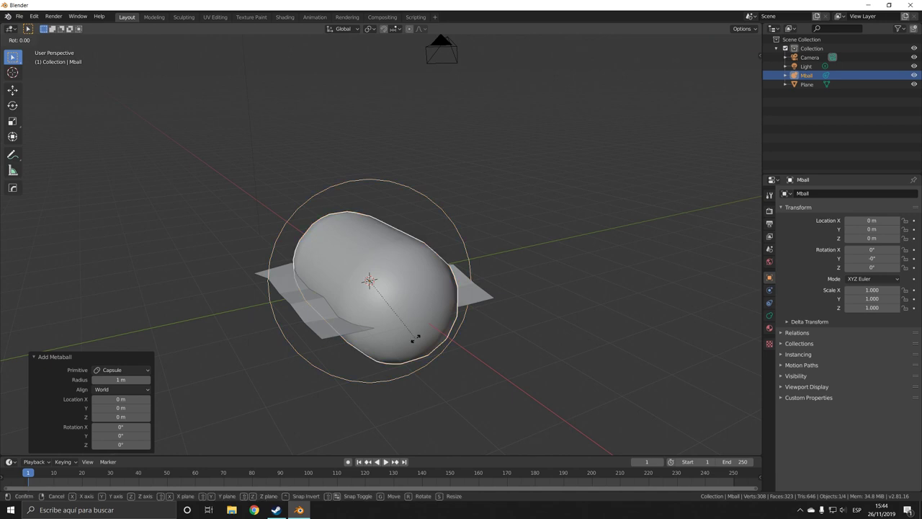
type("y90")
key("Return")
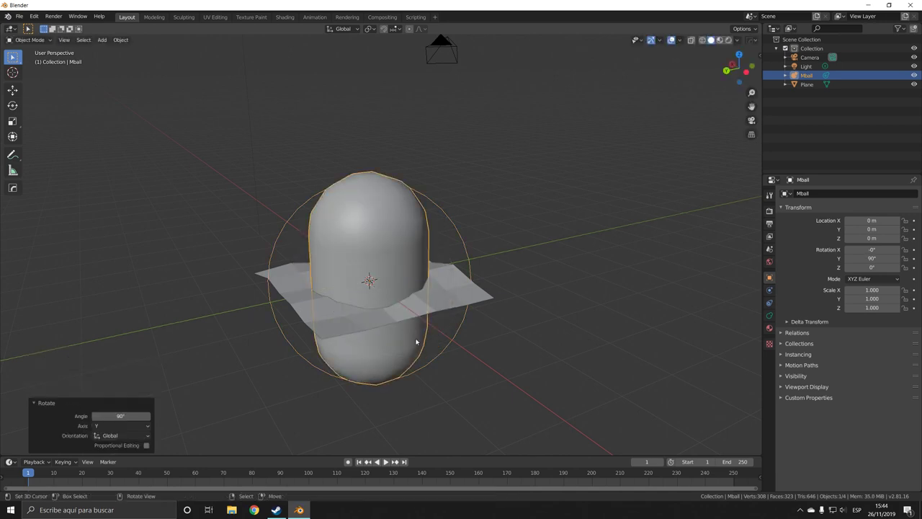
middle_click_drag(416, 342, 436, 358)
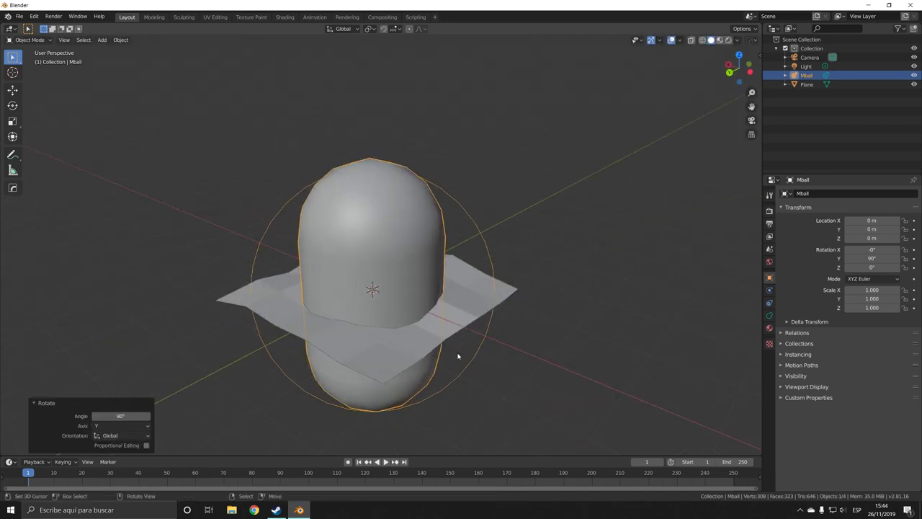
Step: Narrow the capsule along X, raise it on Z, and shrink it to 0.623
key("s")
key("x")
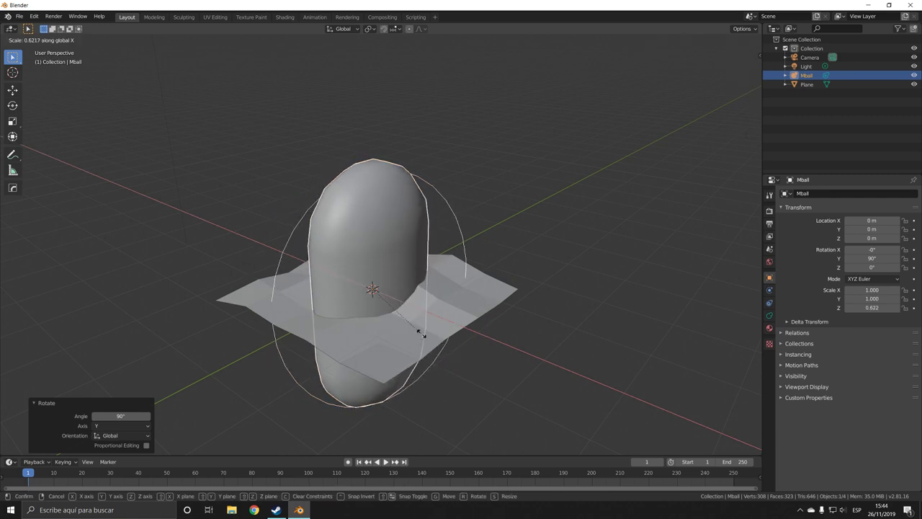
left_click(420, 332)
middle_click_drag(502, 375, 473, 360)
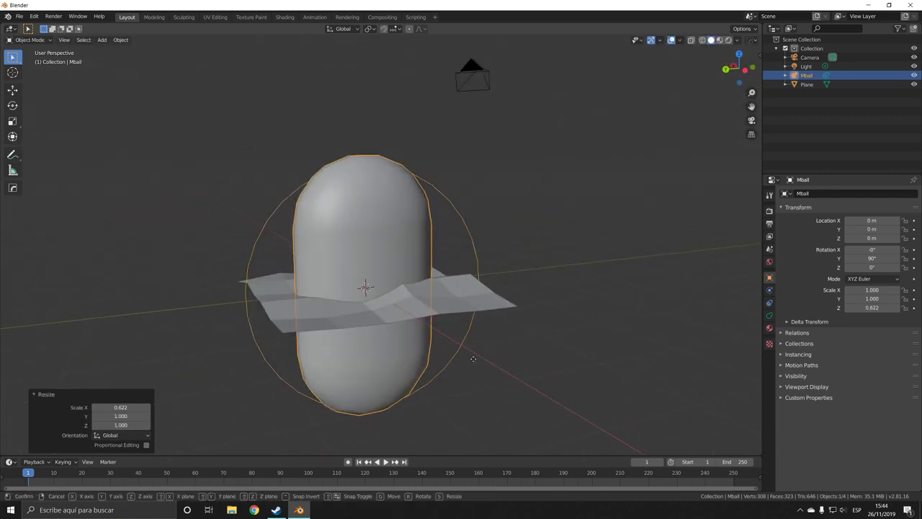
key("g")
key("z")
left_click(458, 309)
key("s")
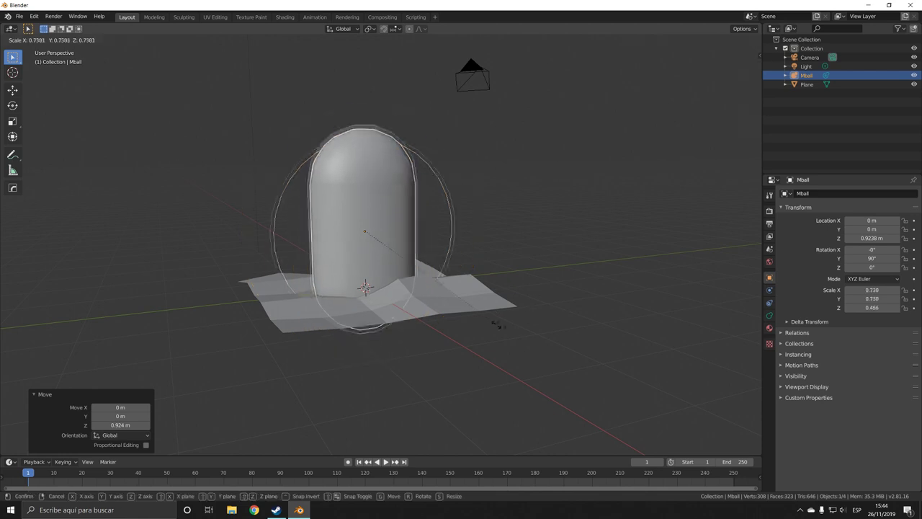
left_click(472, 315)
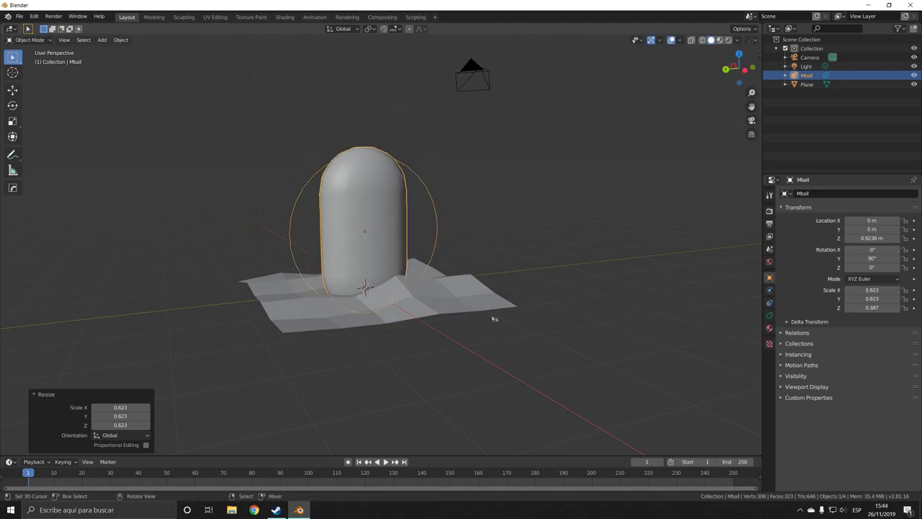
Step: Shorten the capsule along Z, narrow it along Y, and lower it onto the ground
key("s")
key("z")
left_click(477, 311)
key("g")
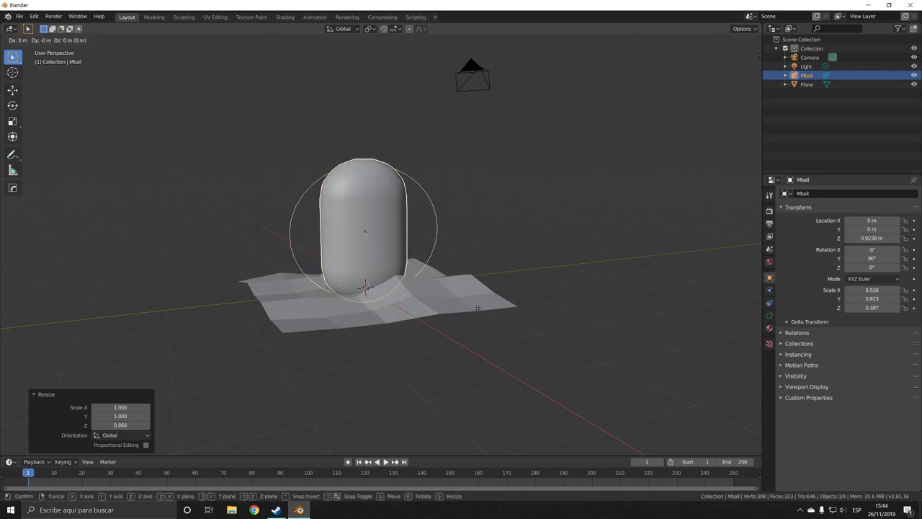
key("y")
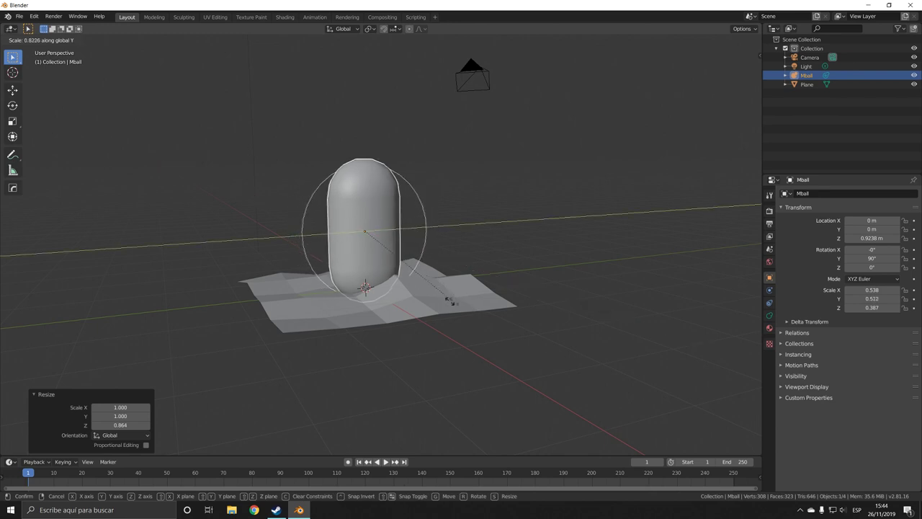
left_click(441, 300)
key("g")
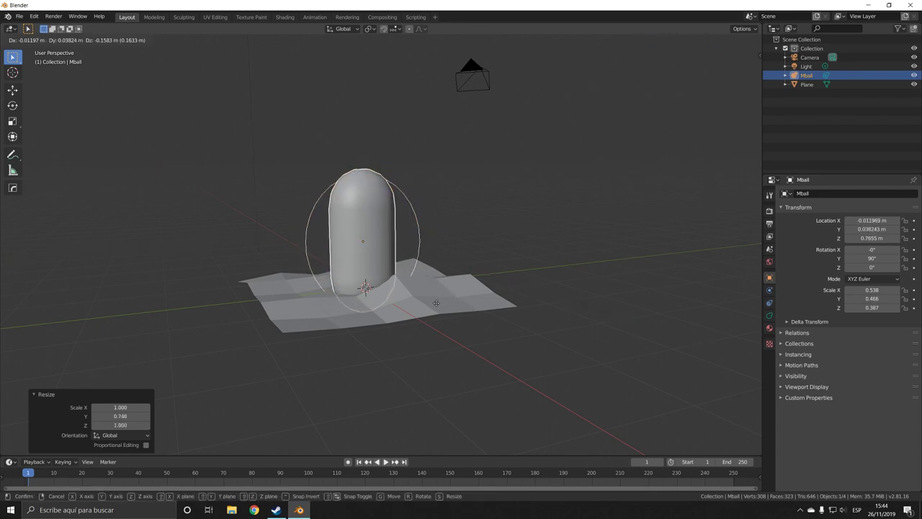
left_click(404, 298)
mouse_move(404, 299)
middle_mouse_down()
mouse_move(389, 302)
mouse_move(395, 312)
middle_mouse_up()
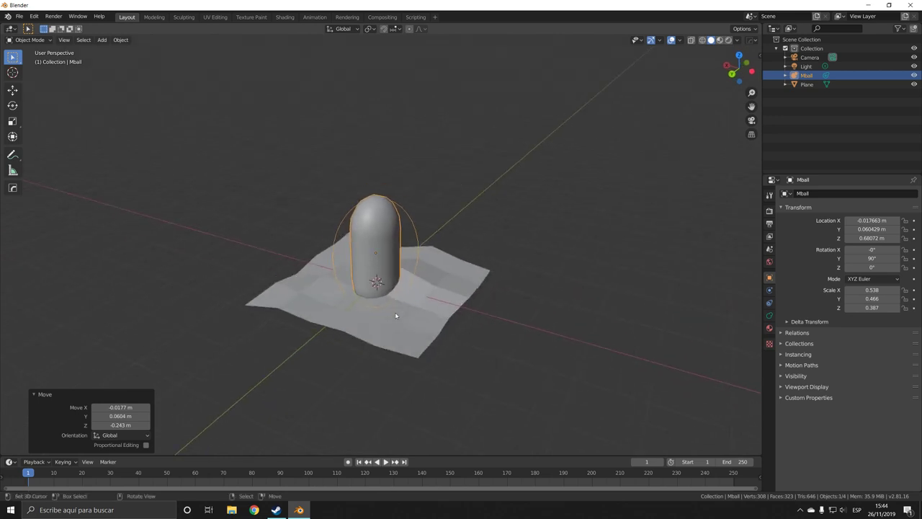
Step: Add a ball metaball and raise it 1.89 m above the capsule
key("shift+a")
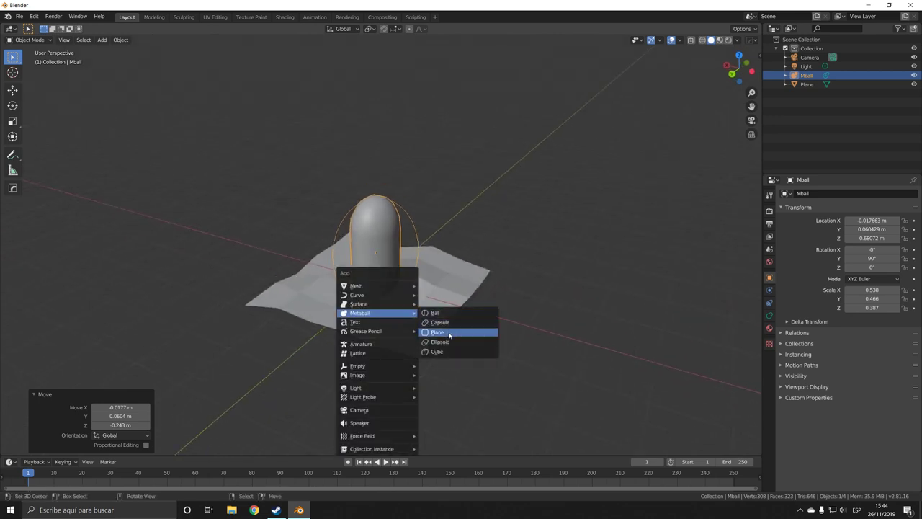
left_click(437, 313)
key("g")
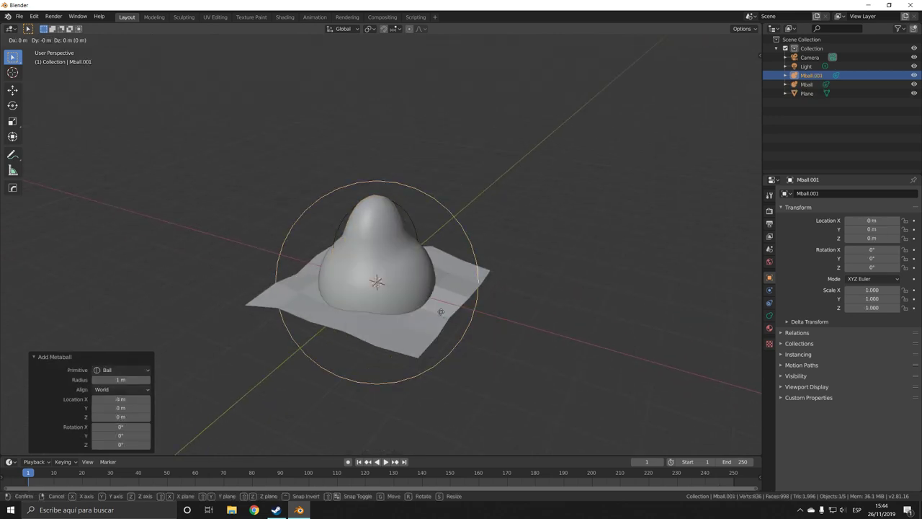
key("z")
left_click(502, 294)
middle_click_drag(502, 294, 508, 332)
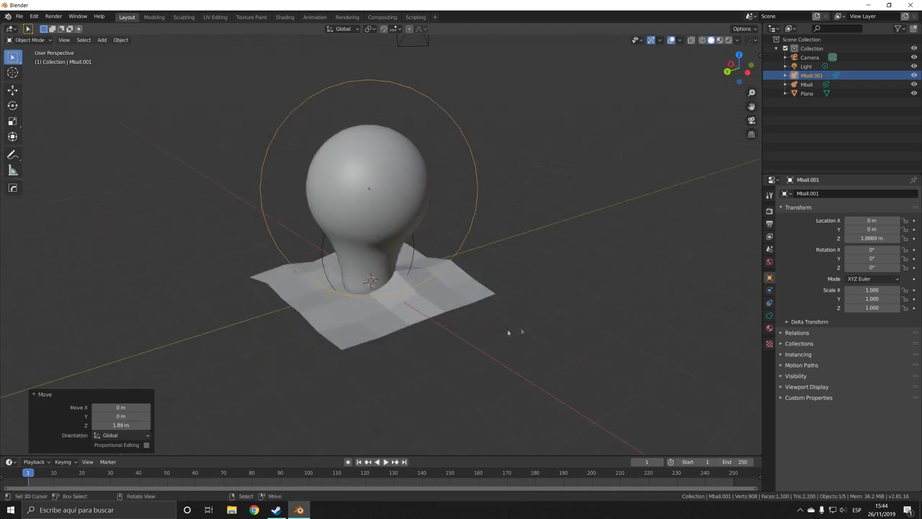
Step: Shrink the ball to 0.722 and narrow it along X to about 0.66
key("s")
left_click(486, 274)
mouse_move(485, 274)
middle_mouse_down()
mouse_move(490, 300)
mouse_move(549, 288)
middle_mouse_up()
key("s")
key("x")
left_click(488, 261)
mouse_move(488, 262)
middle_mouse_down()
mouse_move(521, 302)
mouse_move(431, 276)
mouse_move(455, 280)
middle_mouse_up()
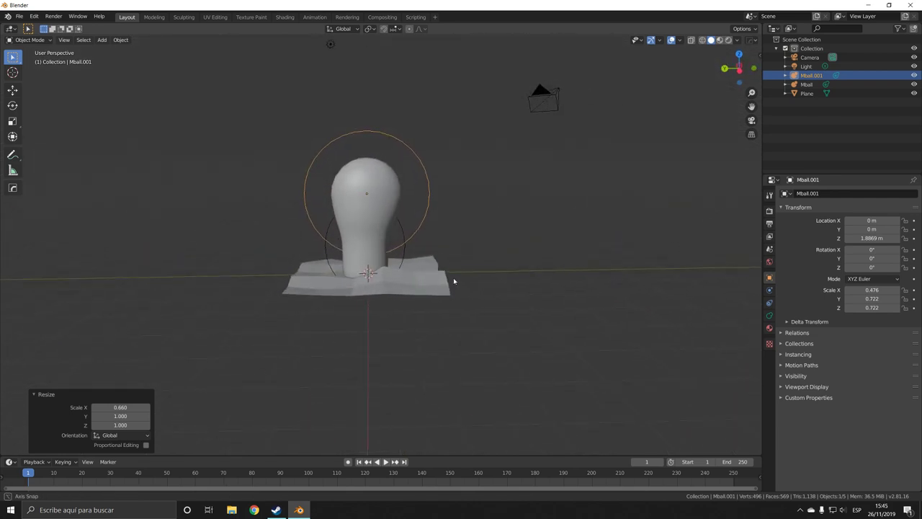
scroll(347, 233, "up", 3)
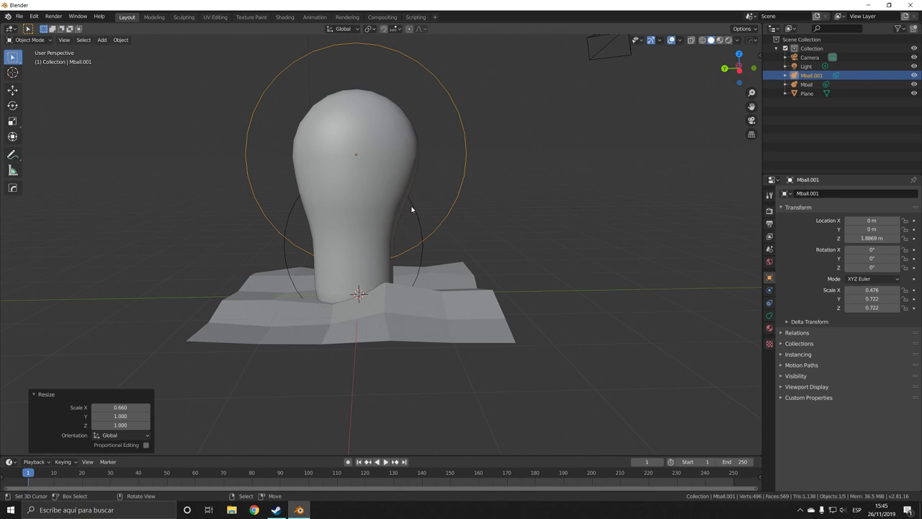
Step: Select both metaballs and convert them into a single mesh
left_click(353, 200, "shift")
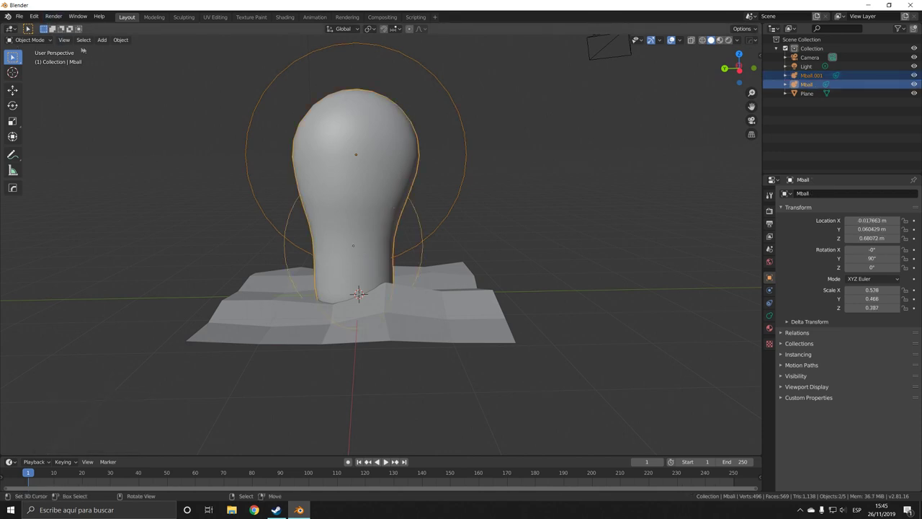
left_click(116, 41)
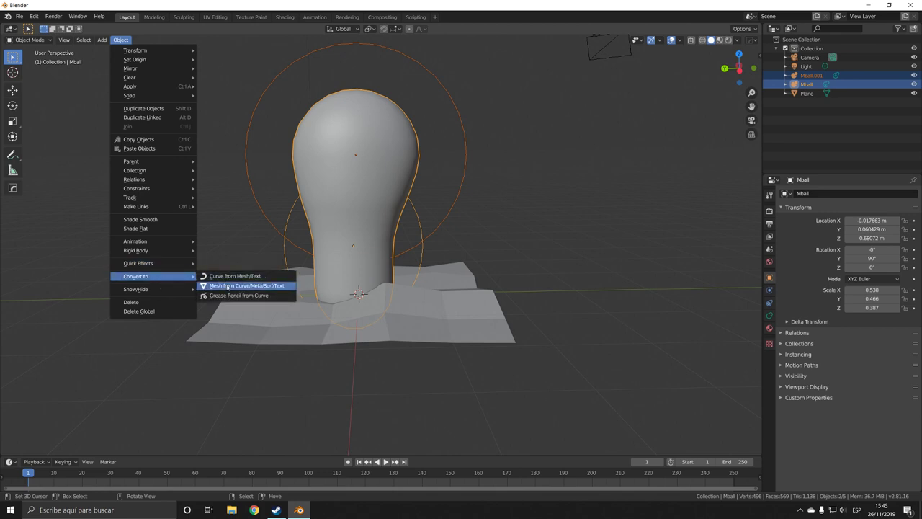
mouse_move(135, 276)
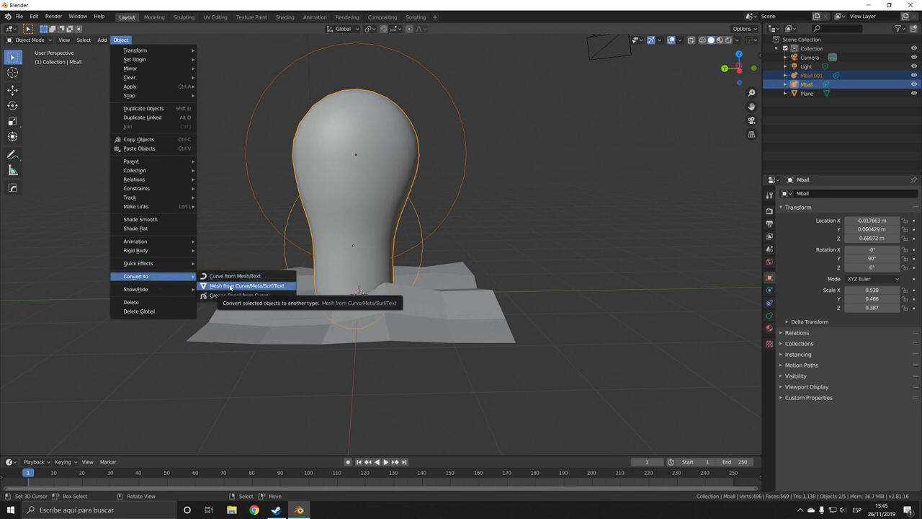
left_click(229, 286)
mouse_move(391, 223)
middle_mouse_down()
mouse_move(399, 315)
mouse_move(288, 294)
middle_mouse_up()
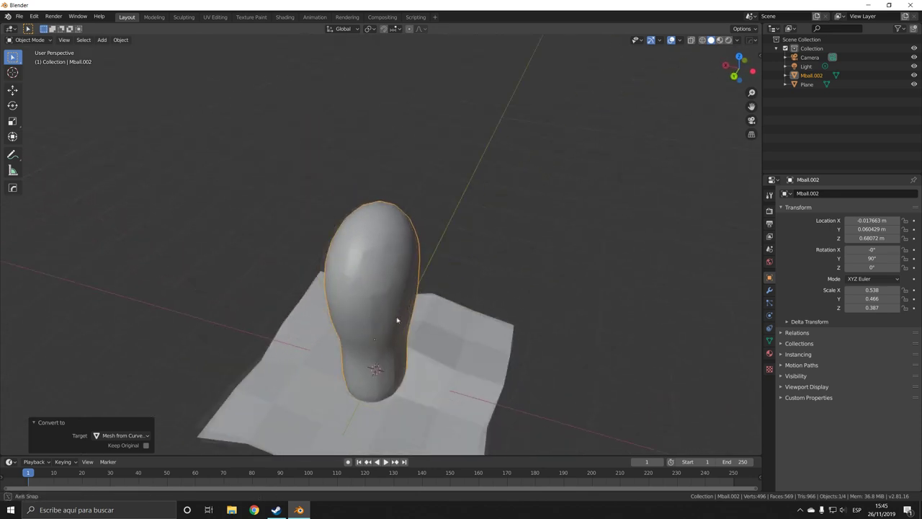
Step: Apply flat shading to the cactus mesh
left_click(121, 40)
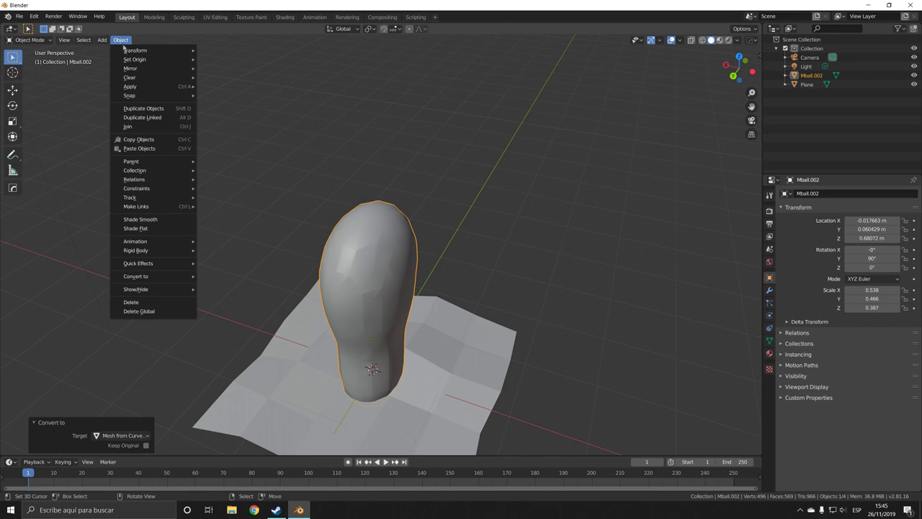
left_click(148, 229)
middle_click_drag(620, 288, 648, 260)
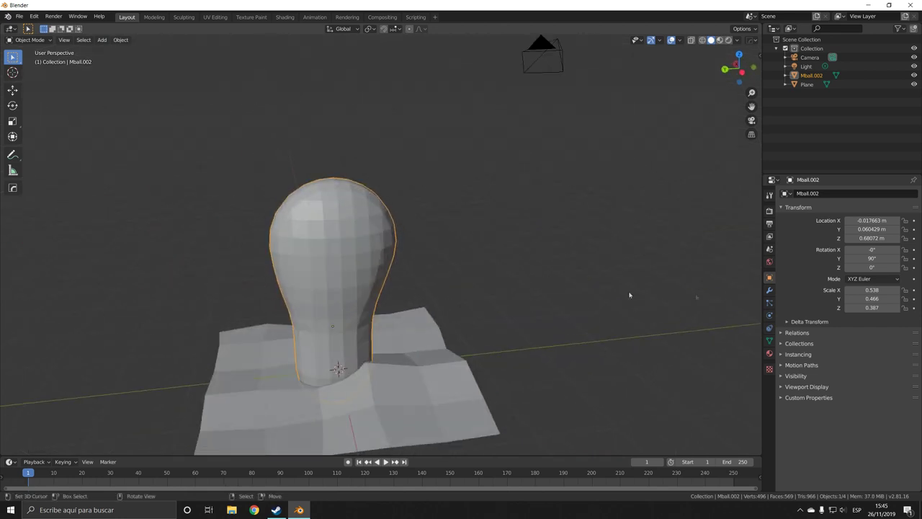
Step: Give the stem a Decimate modifier with its ratio lowered to about 0.296
left_click(770, 290)
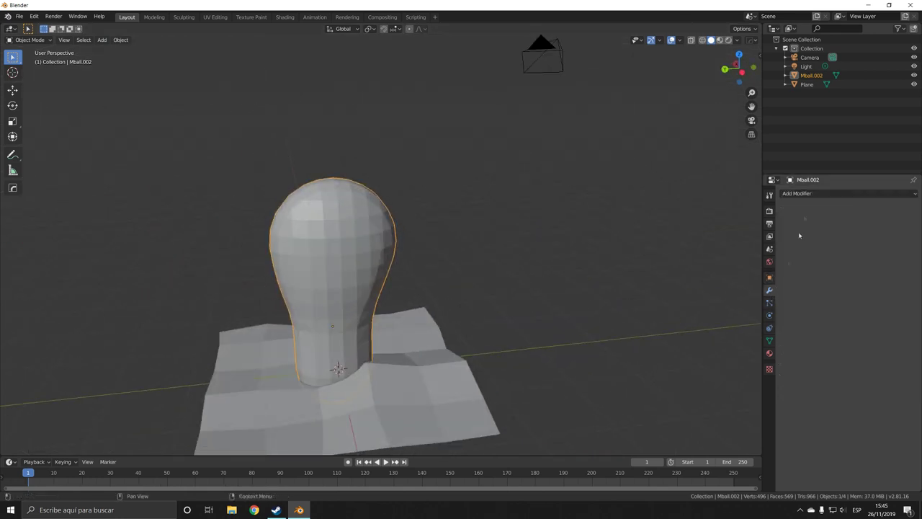
left_click(807, 194)
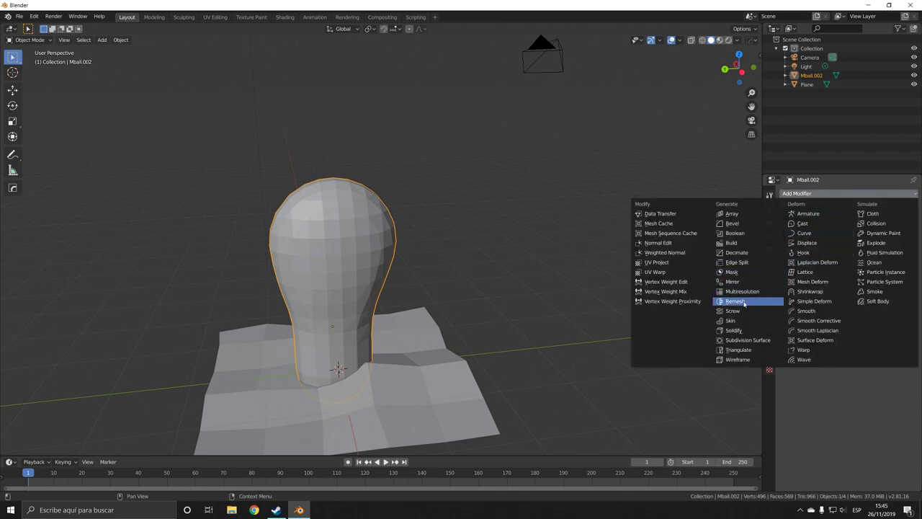
left_click(739, 252)
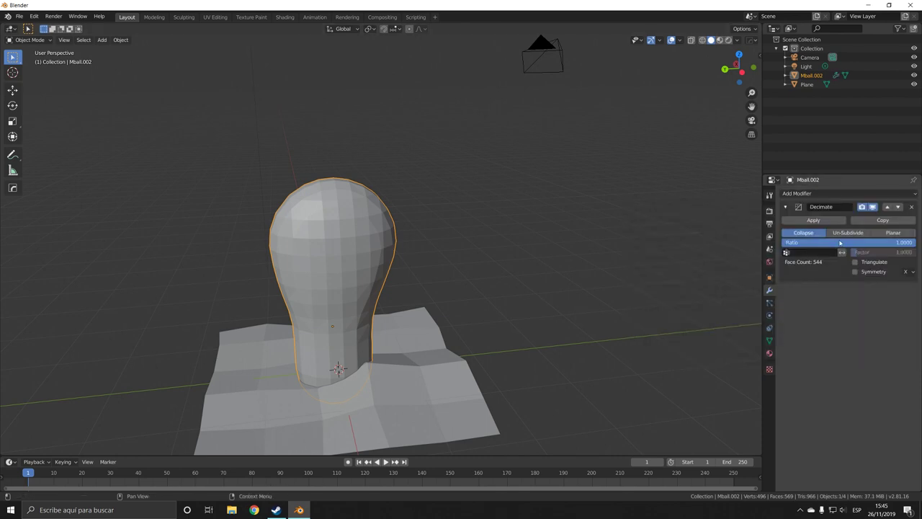
left_click_drag(842, 252, 826, 252)
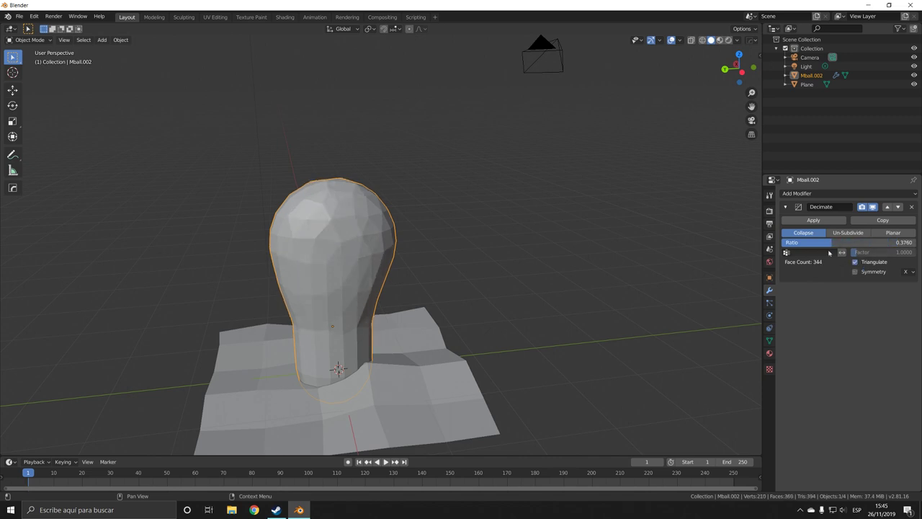
left_click_drag(829, 252, 821, 252)
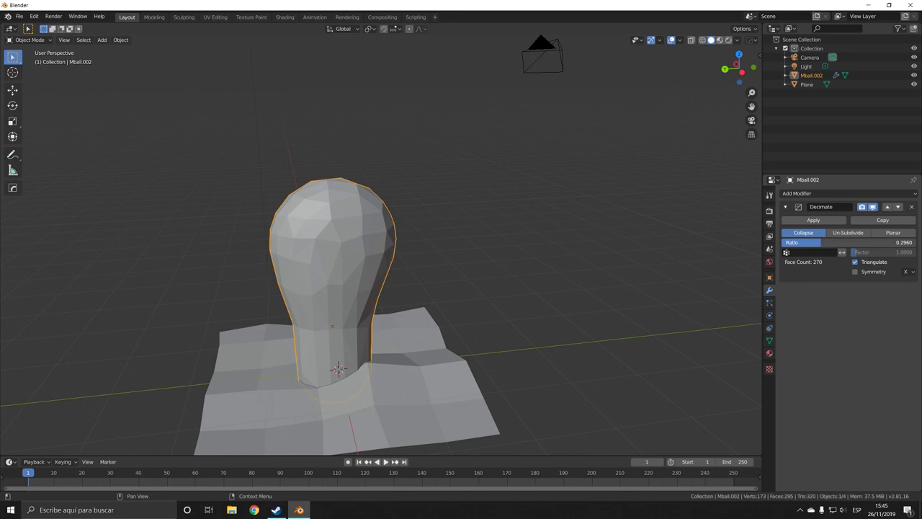
Step: Apply the Decimate modifier and select a lower stem vertex in Edit Mode
left_click(813, 220)
key("Tab")
key("ctrl+r")
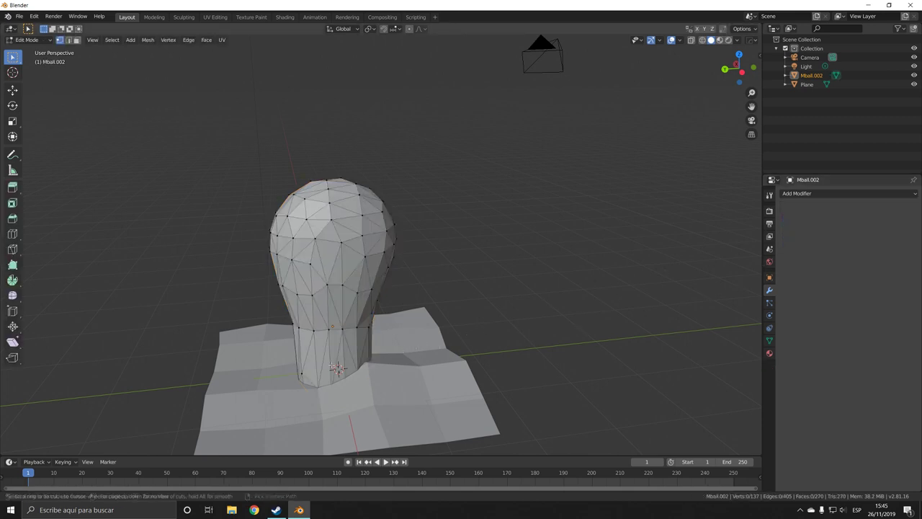
key("Escape")
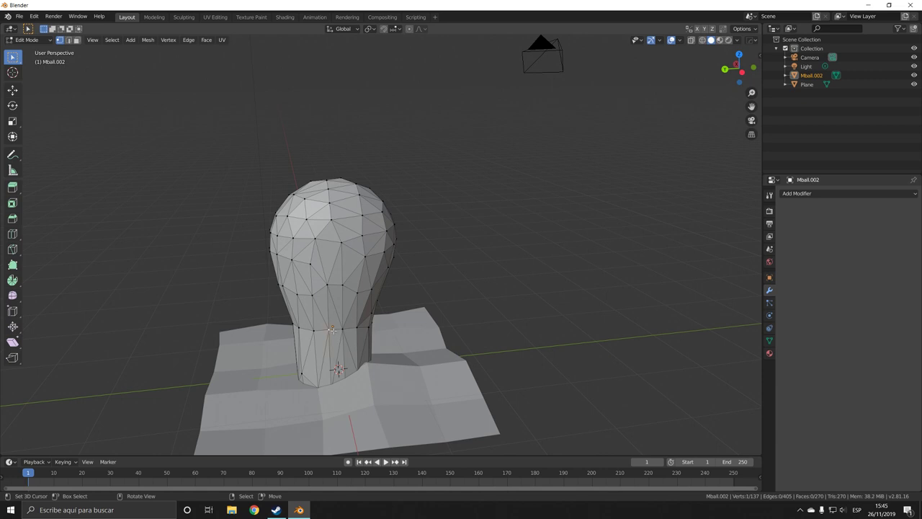
left_click(332, 328)
middle_click_drag(356, 331, 443, 322)
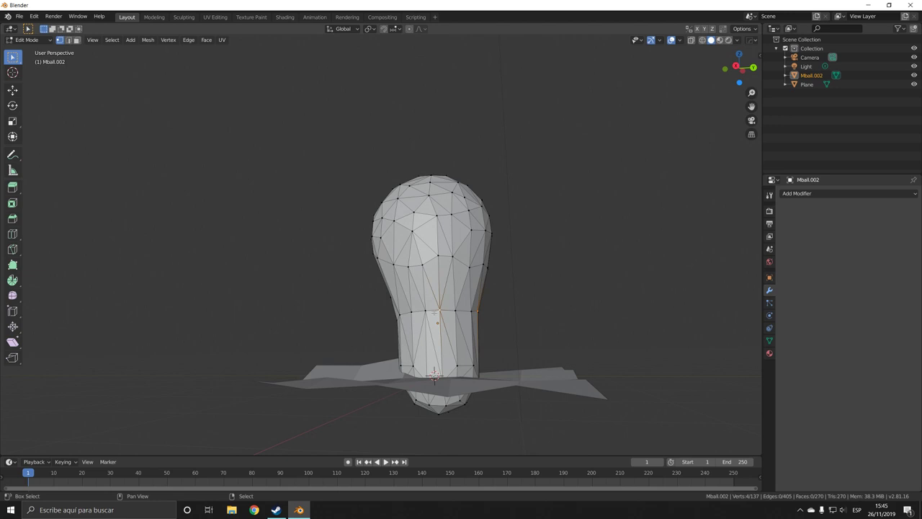
middle_click_drag(434, 374, 426, 367)
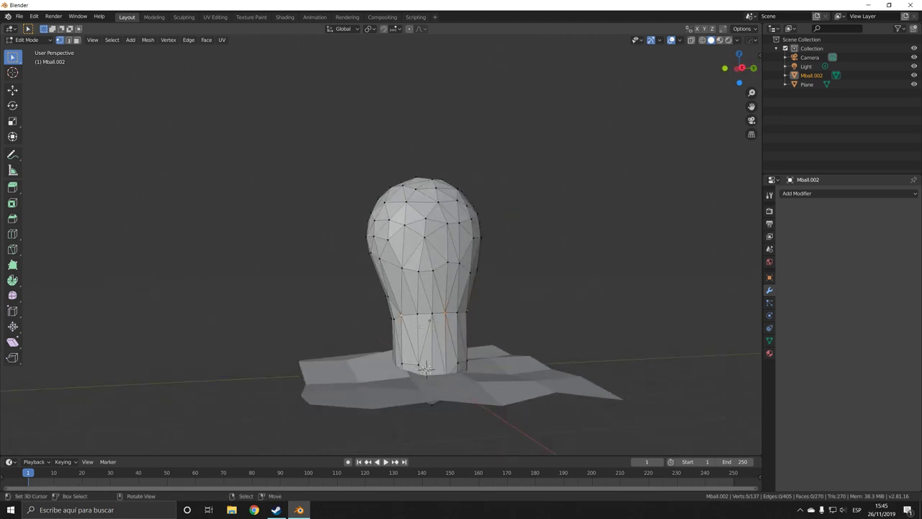
Step: Pull the selected vertices down along Z and check the shape in Object Mode
key("g")
key("z")
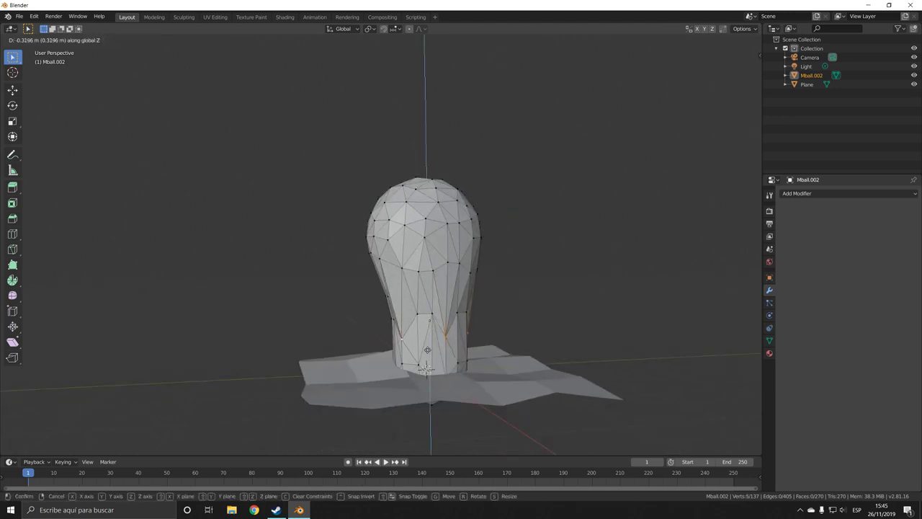
left_click(427, 350)
key("Tab")
mouse_move(477, 353)
middle_mouse_down()
mouse_move(353, 367)
mouse_move(375, 366)
mouse_move(361, 384)
middle_mouse_up()
key("Tab")
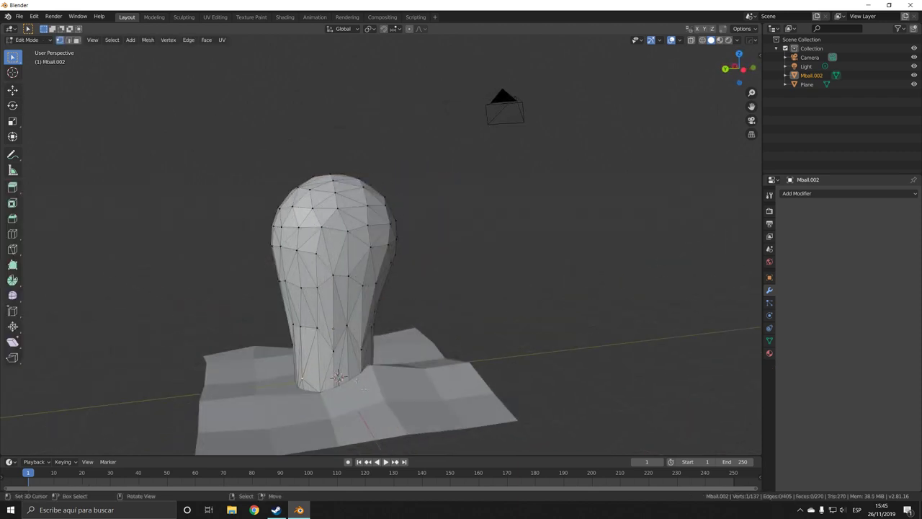
Step: Move the vertices vertically again, then return to Object Mode and review the scene
key("g")
key("z")
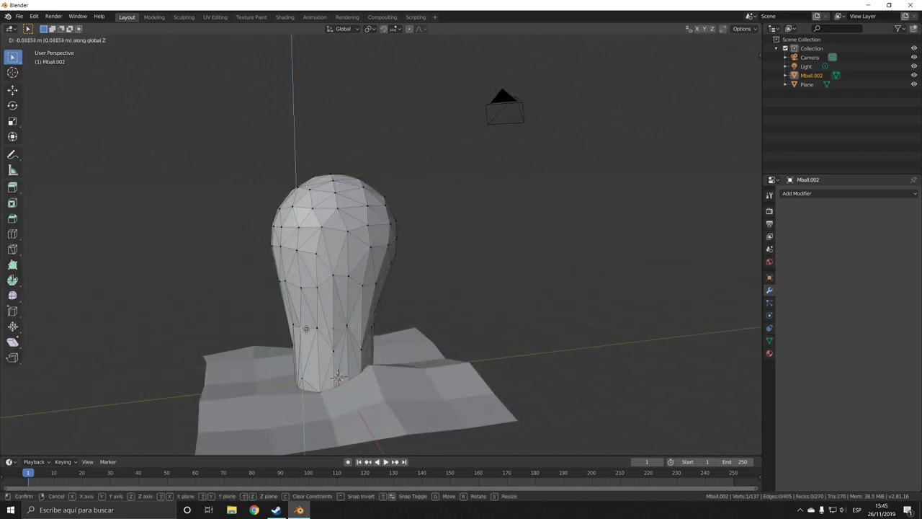
left_click(302, 349)
middle_click_drag(302, 349, 361, 334)
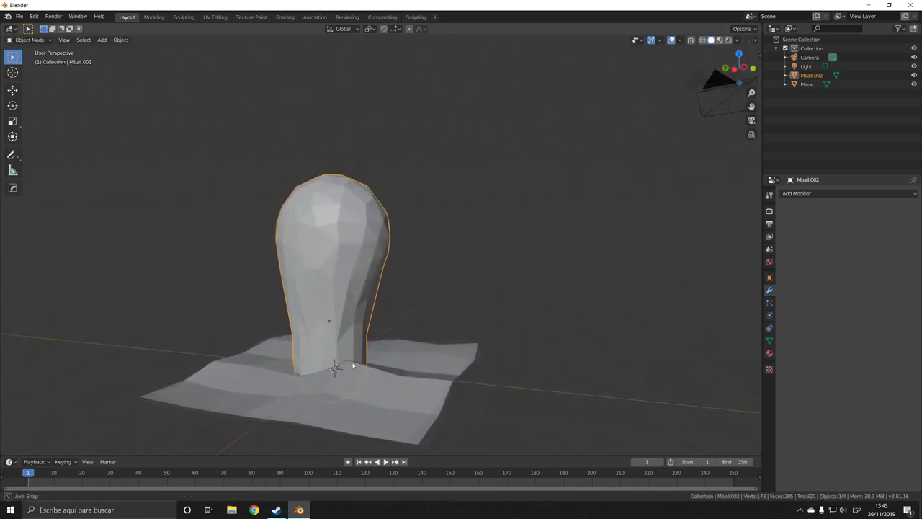
scroll(360, 333, "up", 3)
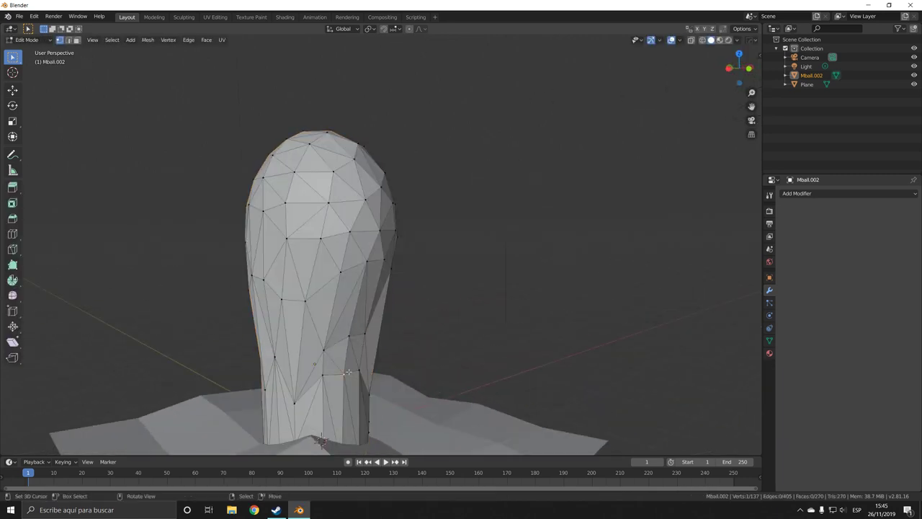
key("Tab")
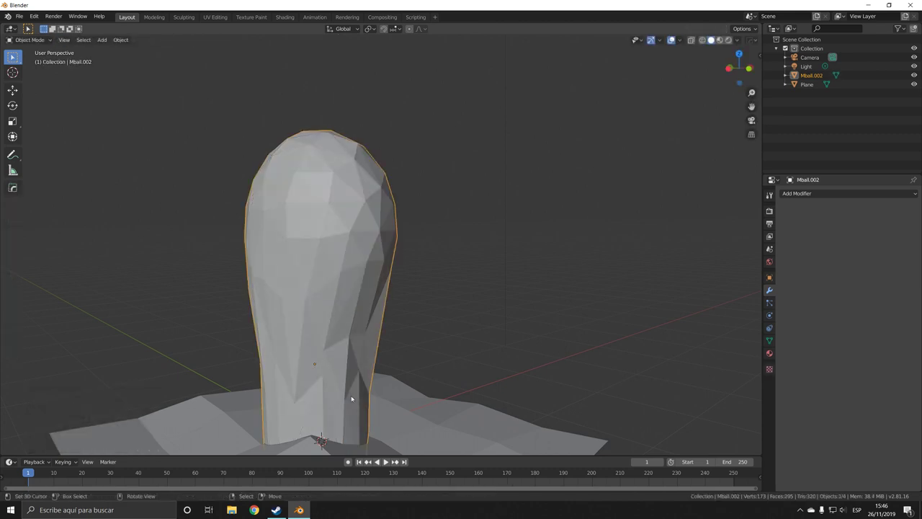
mouse_move(352, 399)
middle_mouse_down()
mouse_move(397, 389)
mouse_move(393, 374)
middle_mouse_up()
scroll(398, 390, "down", 3)
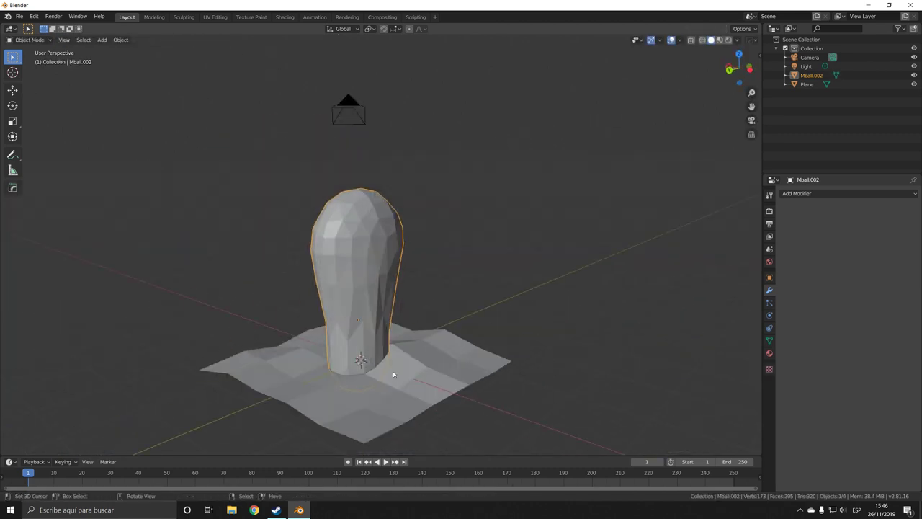
middle_click_drag(414, 339, 381, 342)
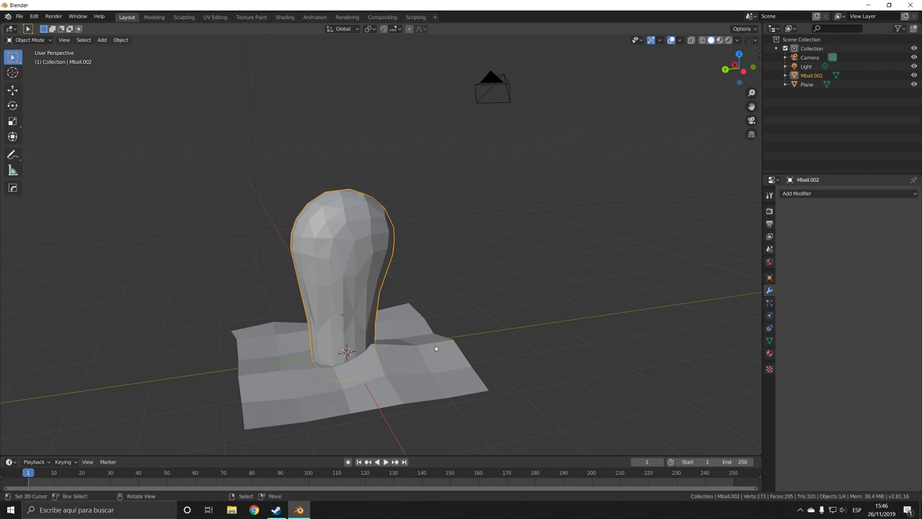
Step: Shrink the stem to about 0.712 and lower it into the ground
key("s")
left_click(404, 351)
key("g")
key("z")
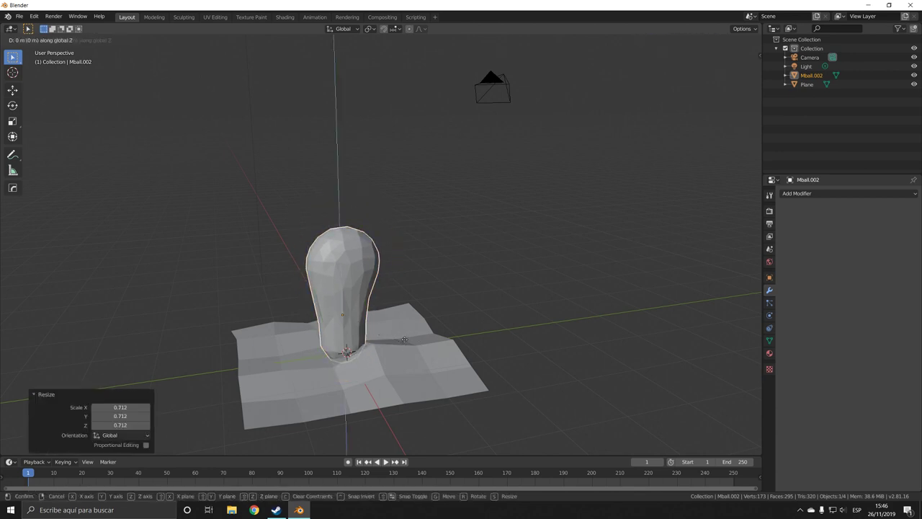
left_click(415, 356)
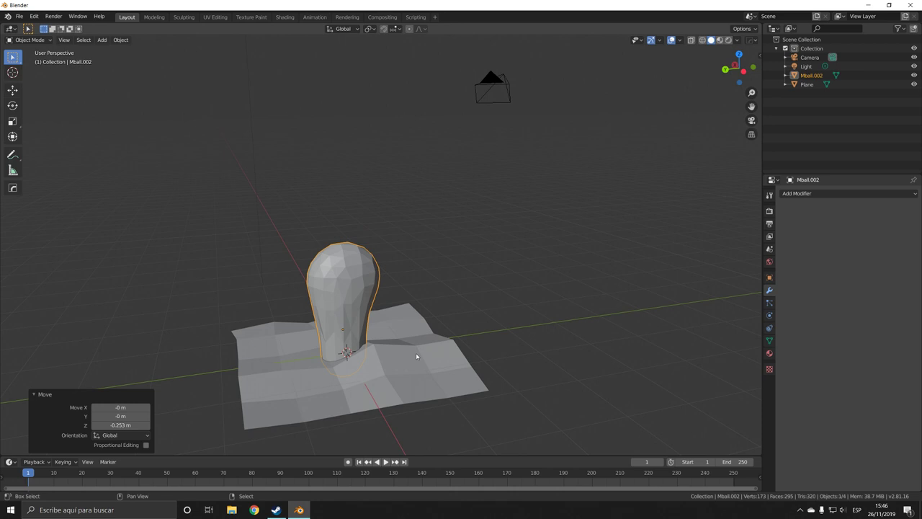
Step: Duplicate the stem and position the copy beside the original along X and Y
key("shift+d")
key("x")
left_click(389, 359)
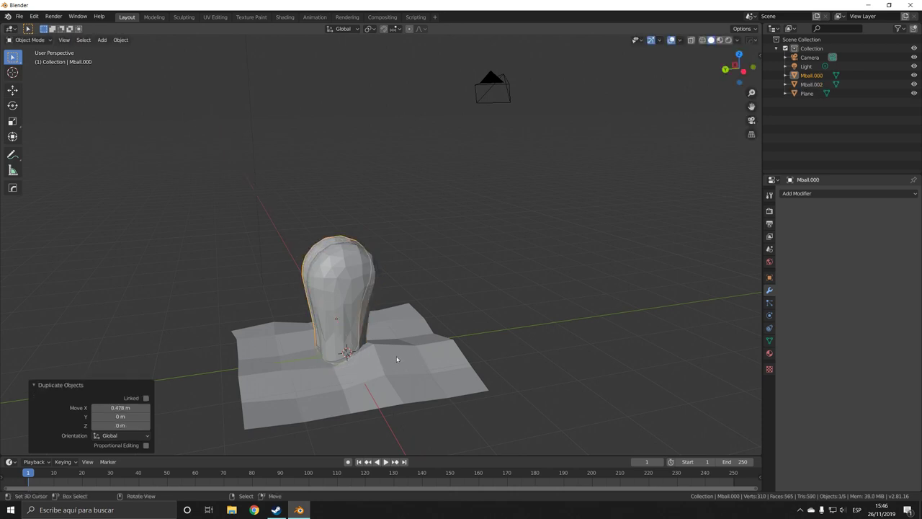
key("g")
key("y")
left_click(420, 358)
Step: Scale the duplicate to about 0.765 and sink it 0.138 m lower
key("s")
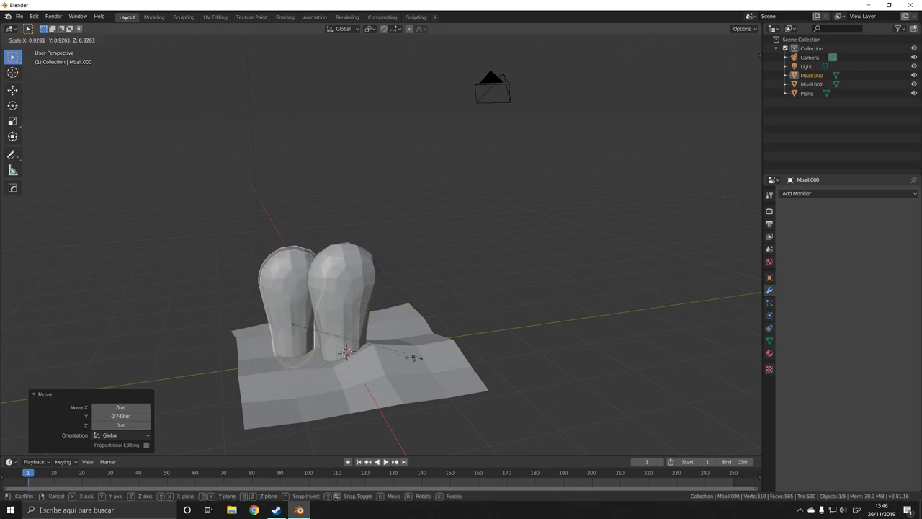
left_click(389, 364)
key("g")
key("z")
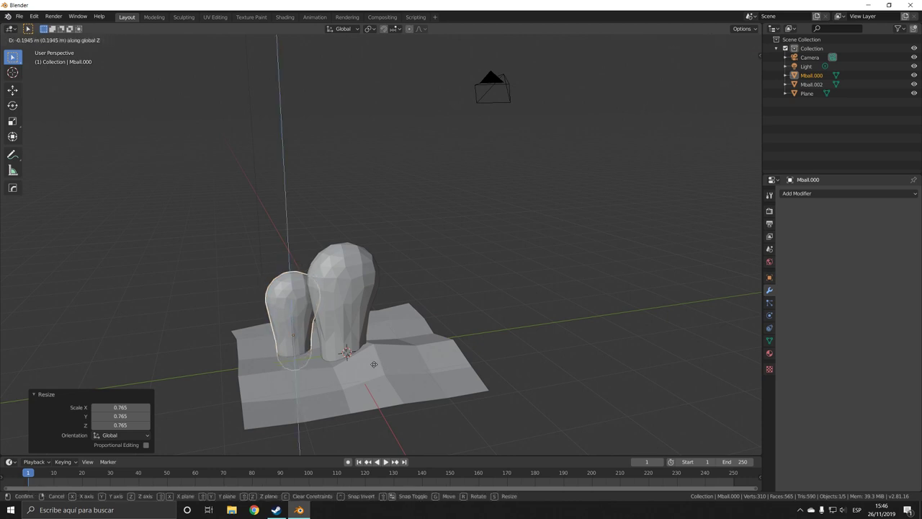
left_click(372, 363)
middle_click_drag(294, 372, 446, 383)
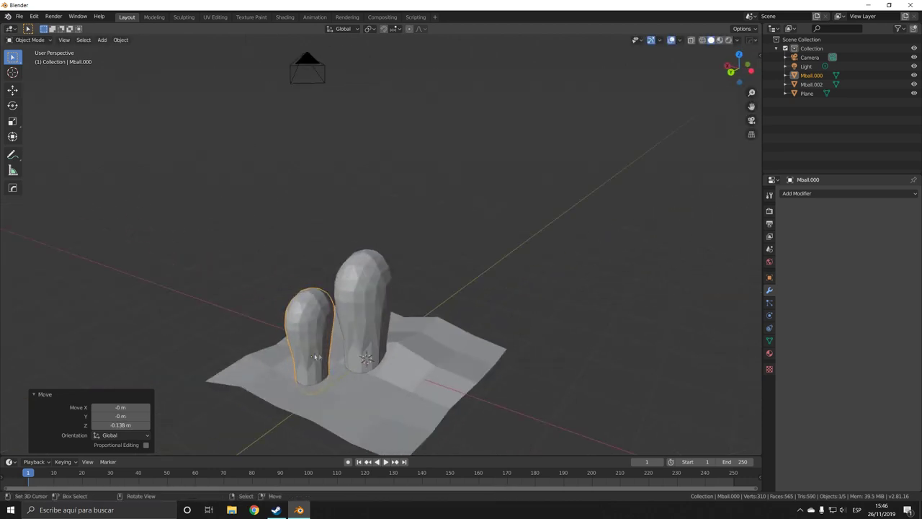
scroll(446, 383, "up", 3)
key("Tab")
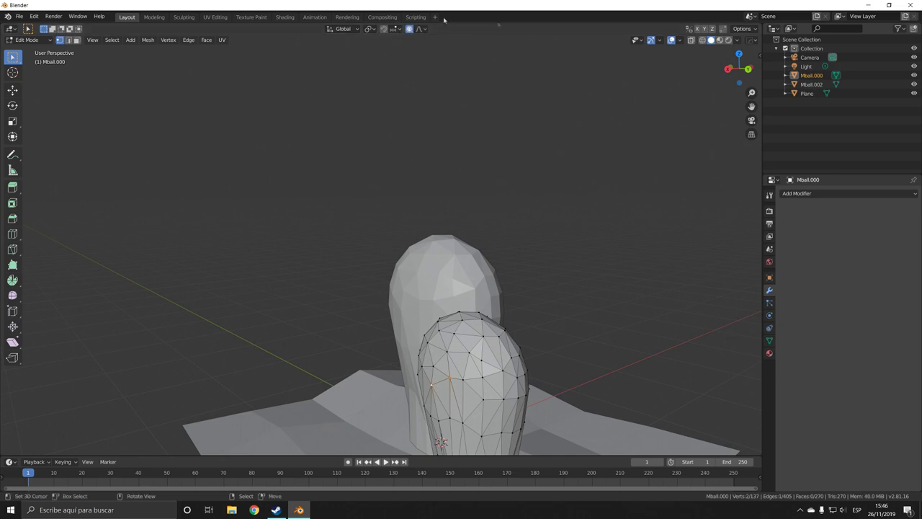
Step: Move the duplicate's vertices with a reduced proportional falloff size
mouse_move(298, 198)
middle_mouse_down()
mouse_move(317, 206)
mouse_move(315, 222)
middle_mouse_up()
scroll(315, 222, "down", 3)
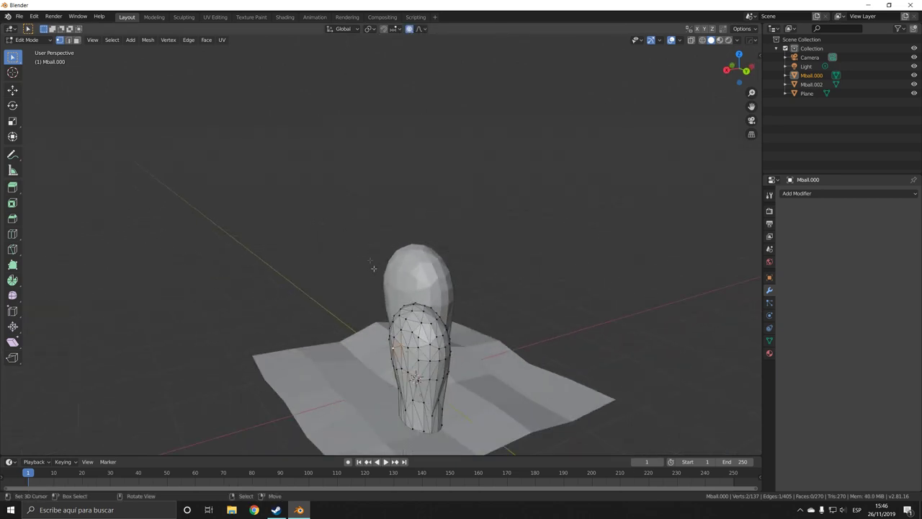
key("g")
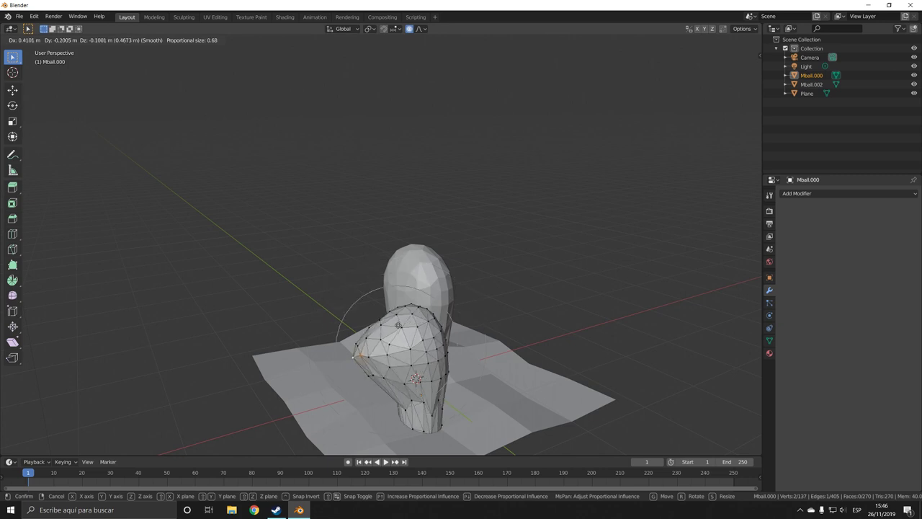
scroll(405, 323, "down", 2)
scroll(400, 324, "down", 2)
scroll(395, 327, "down", 2)
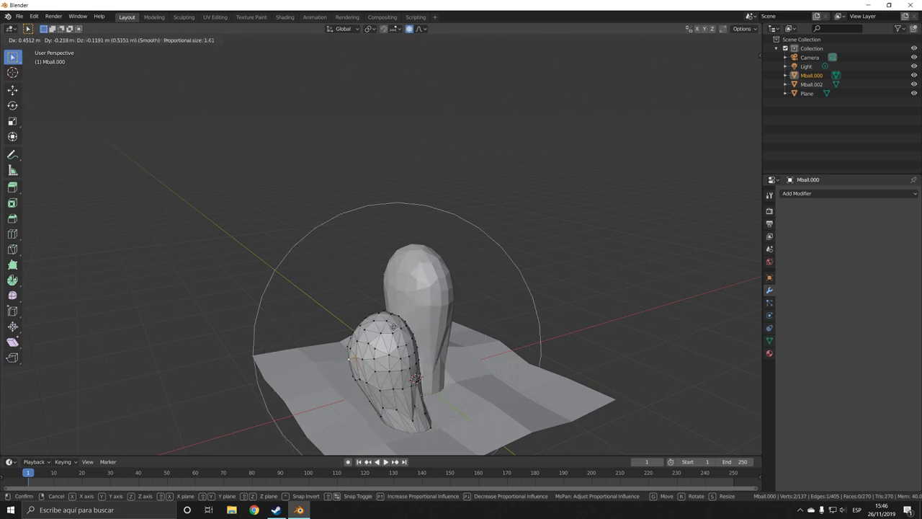
scroll(394, 327, "down", 1)
Step: Confirm that move, then push the vertices sideways along X with a larger falloff
left_click(396, 327)
key("g")
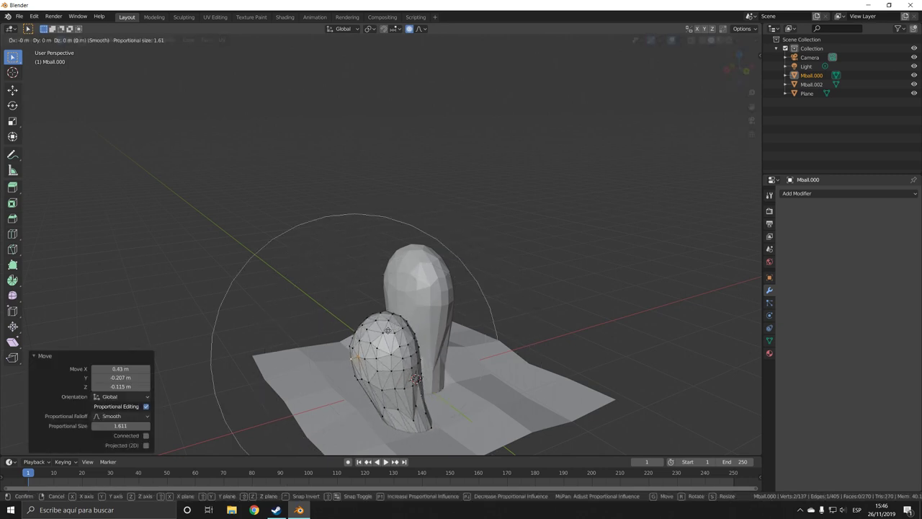
key("x")
scroll(400, 331, "up", 2)
scroll(402, 333, "up", 2)
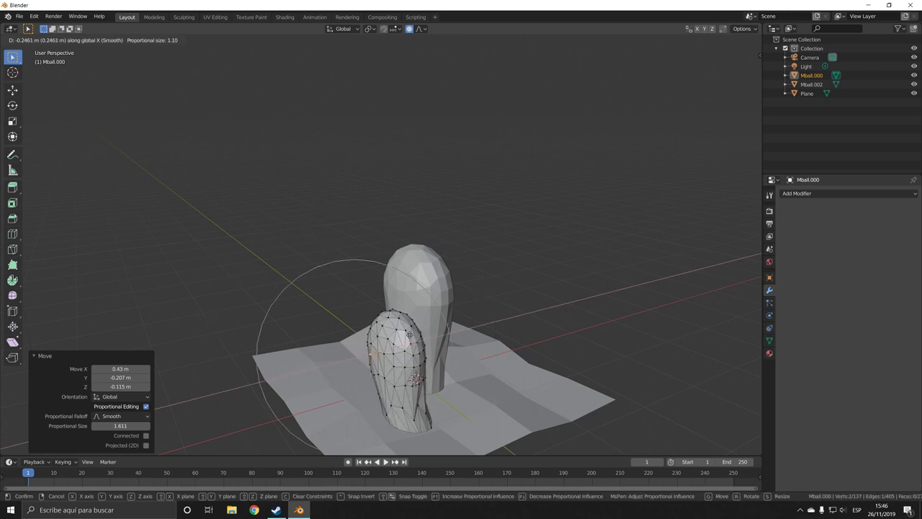
left_click(402, 333)
mouse_move(402, 334)
middle_mouse_down()
mouse_move(414, 363)
mouse_move(293, 381)
middle_mouse_up()
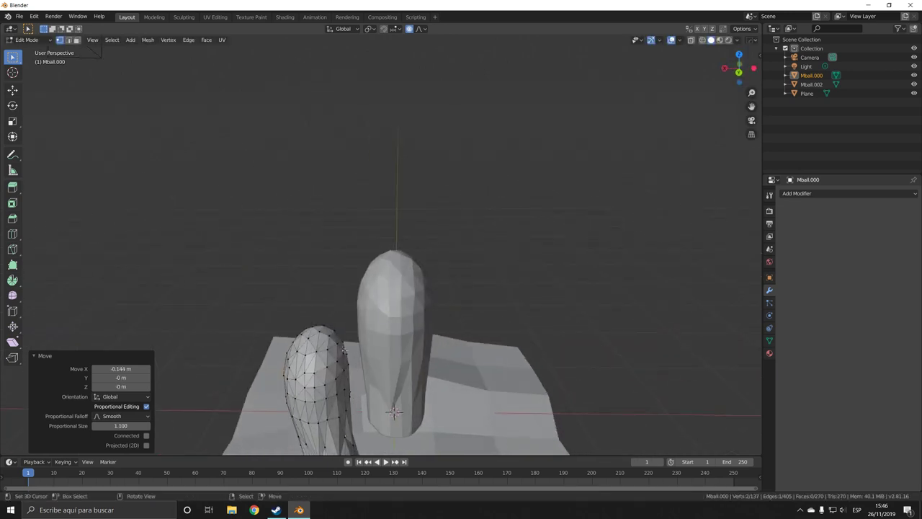
Step: Pull one side vertex with soft falloff, then return to Object Mode and select the tall stem
left_click(282, 398)
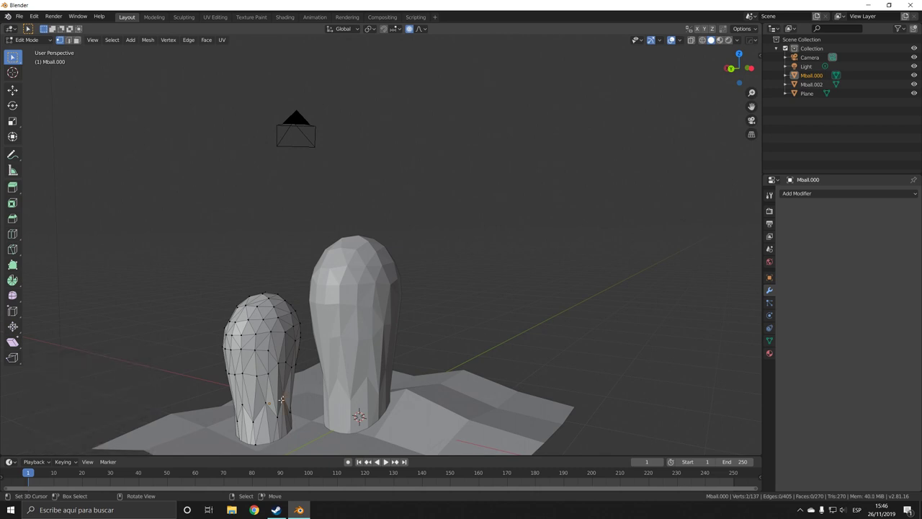
key("g")
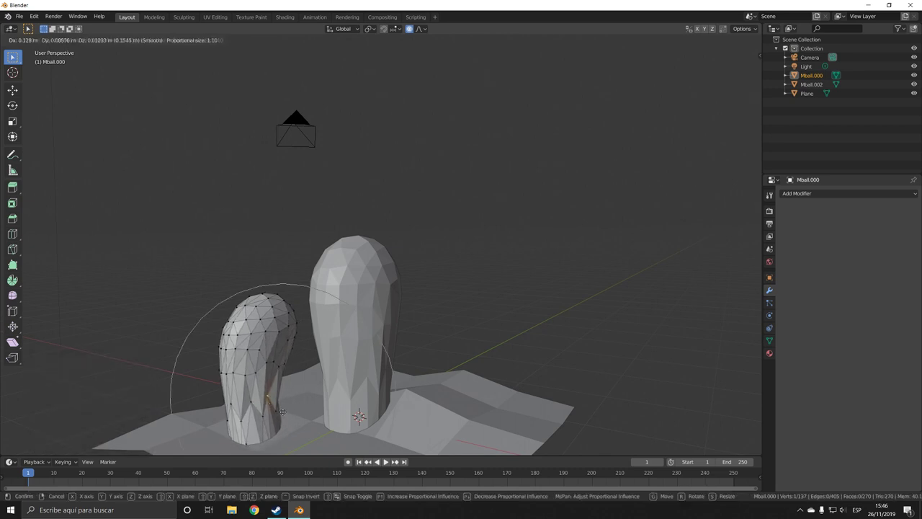
left_click(283, 412)
mouse_move(282, 412)
middle_mouse_down()
mouse_move(344, 423)
mouse_move(370, 379)
mouse_move(338, 375)
middle_mouse_up()
key("Tab")
left_click(360, 381)
Step: Duplicate the tall stem, tilt the copy about X and shrink it to 0.544
key("shift+d")
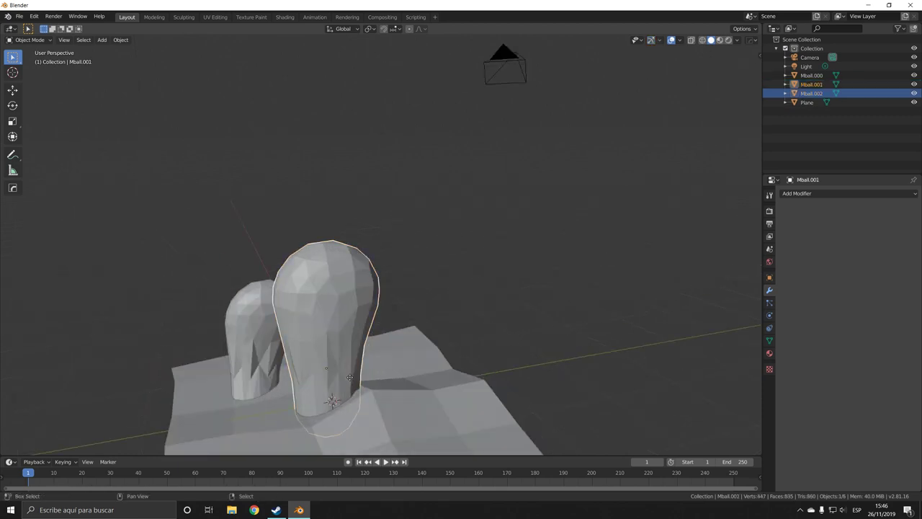
left_click(334, 358)
key("r")
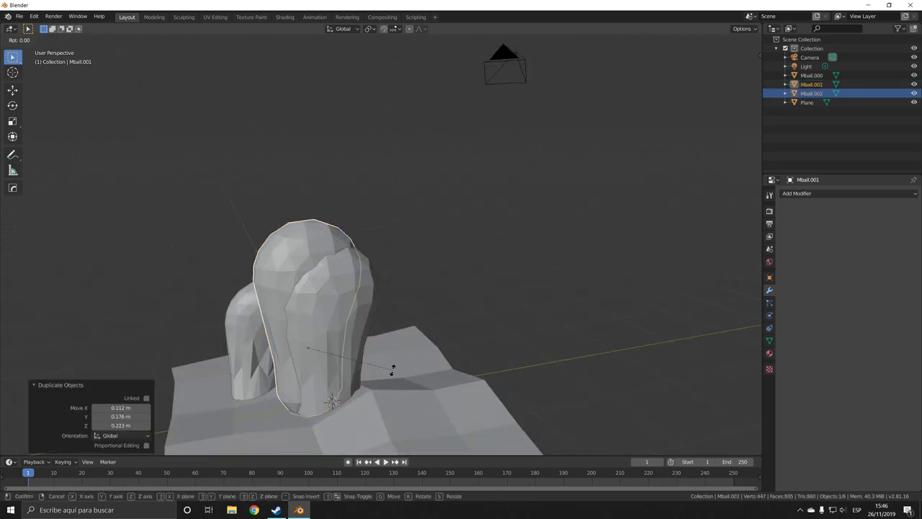
key("x")
left_click(382, 291)
key("s")
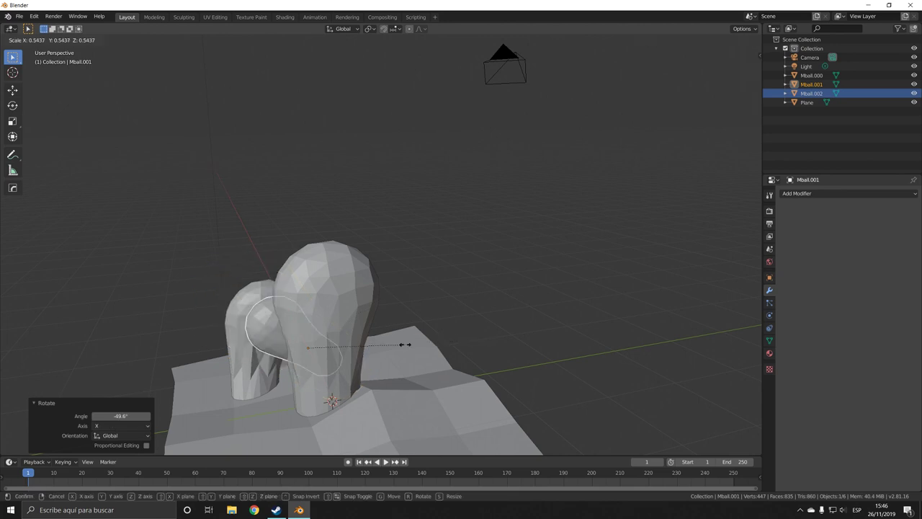
left_click(405, 344)
Step: Move the small copy along X so it juts from the main stem as a side arm
key("g")
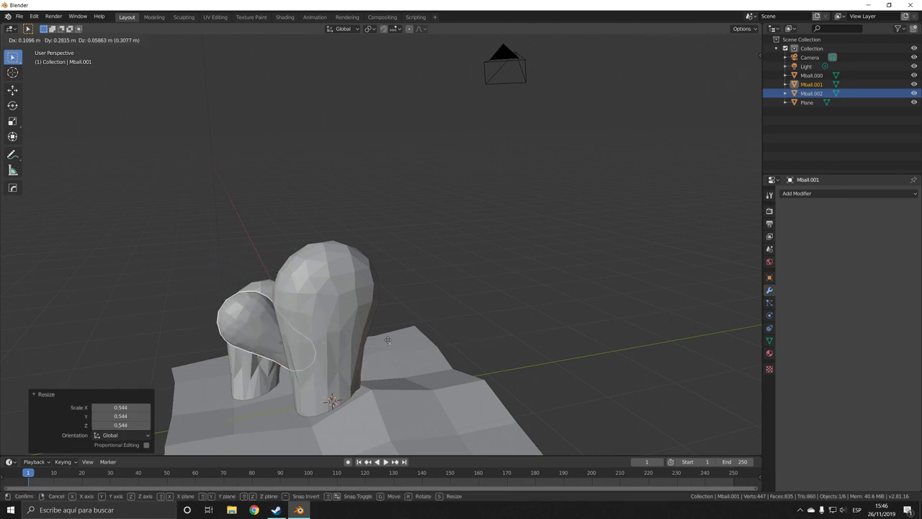
left_click(389, 339)
middle_click_drag(389, 339, 387, 408)
key("g")
key("x")
left_click(393, 396)
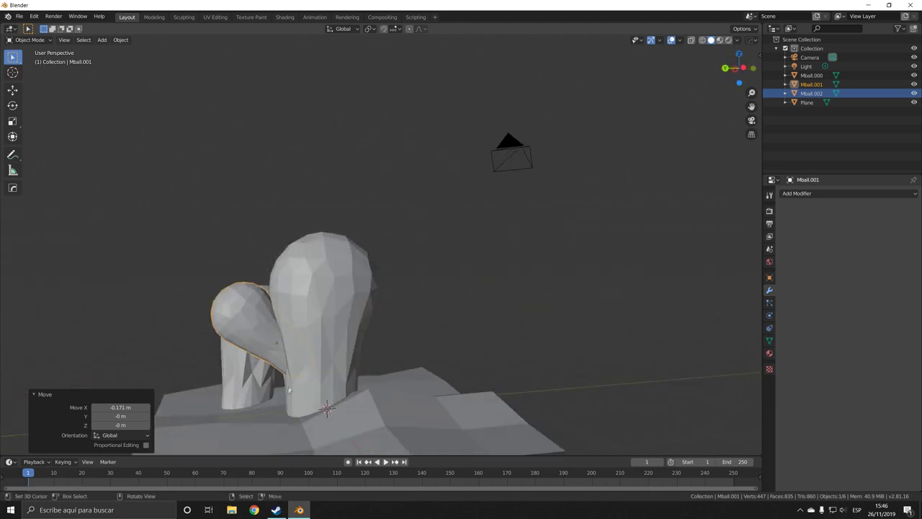
mouse_move(335, 375)
middle_mouse_down()
mouse_move(319, 381)
mouse_move(331, 354)
mouse_move(346, 353)
middle_mouse_up()
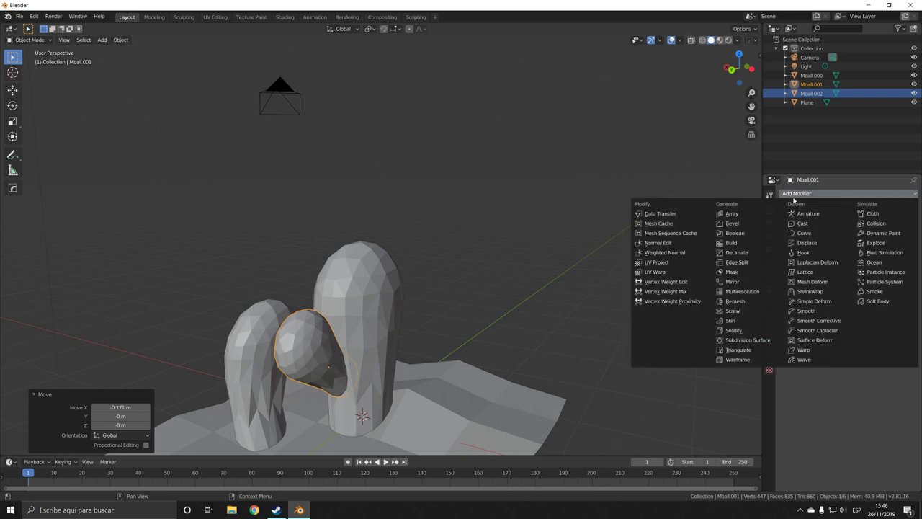
Step: Add Decimate modifiers to the side arm, with a lowered ratio, and to the left stem
left_click(739, 252)
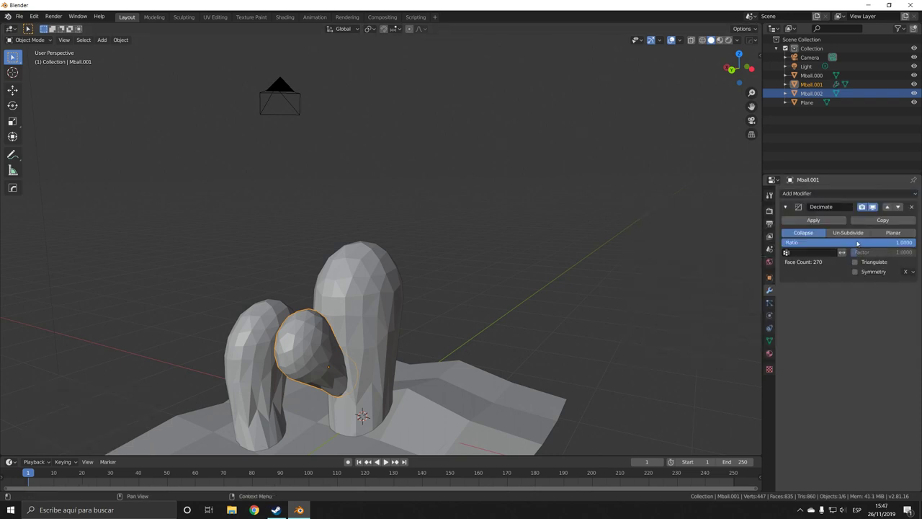
left_click_drag(885, 242, 857, 242)
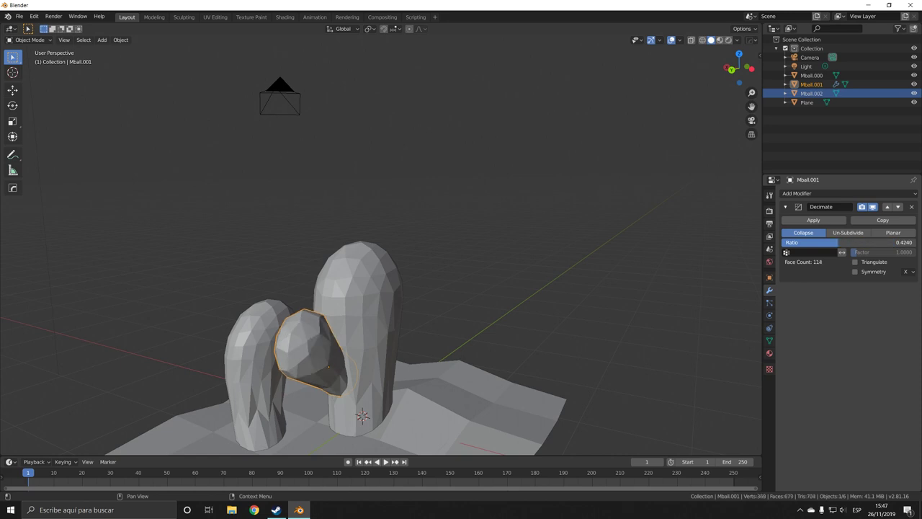
mouse_move(328, 366)
middle_mouse_down()
mouse_move(234, 391)
mouse_move(246, 382)
middle_mouse_up()
left_click(246, 381)
left_click(789, 193)
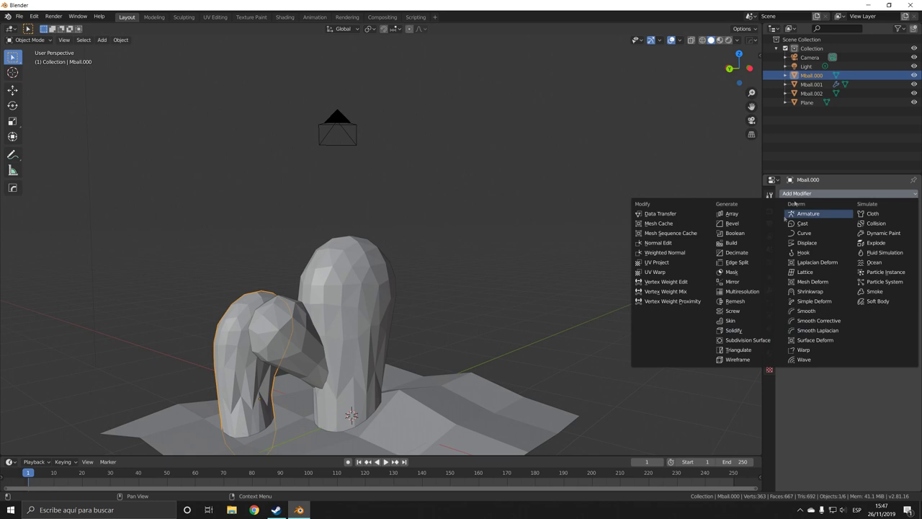
left_click(732, 257)
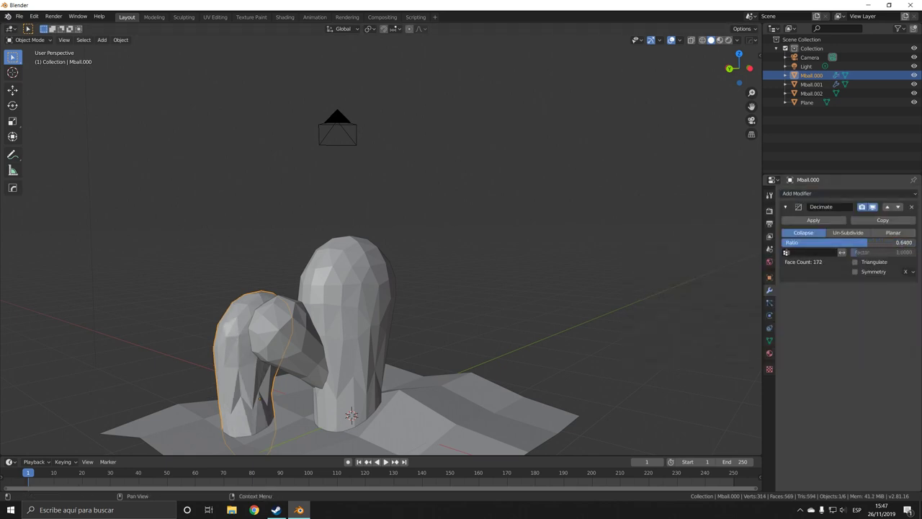
Step: Add a Decimate modifier to the tall stem with its ratio lowered to 0.616
left_click(349, 309)
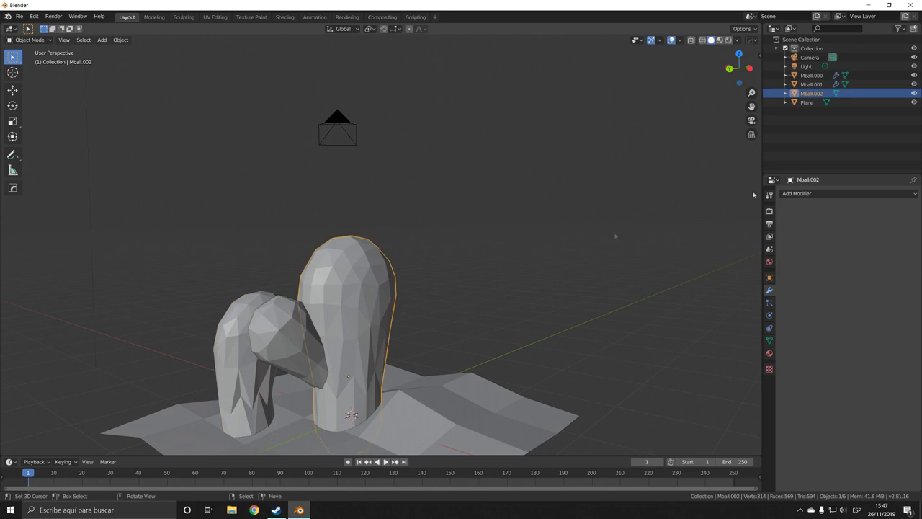
left_click(812, 199)
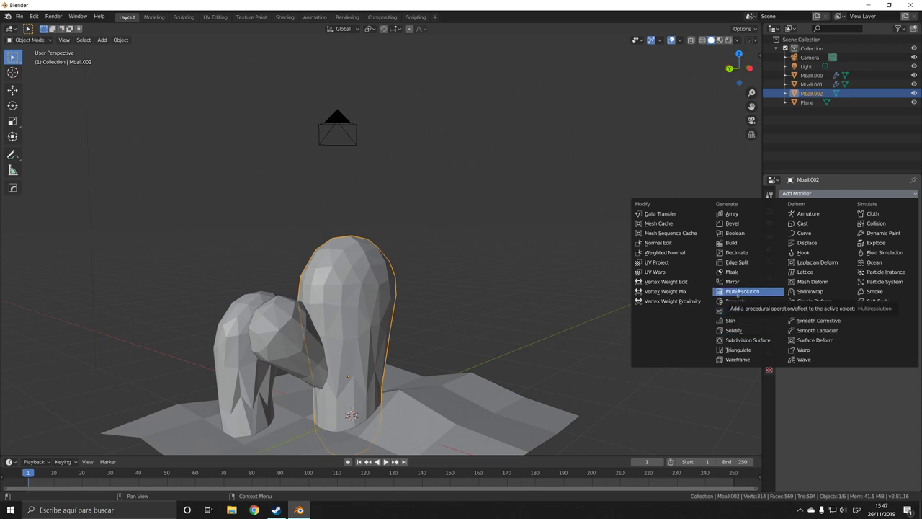
left_click(742, 252)
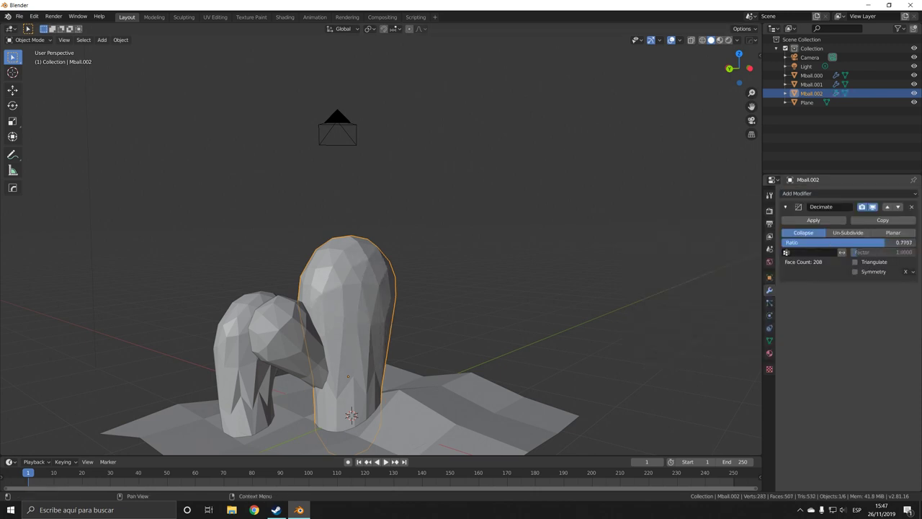
left_click_drag(868, 243, 864, 243)
middle_click_drag(607, 350, 250, 392)
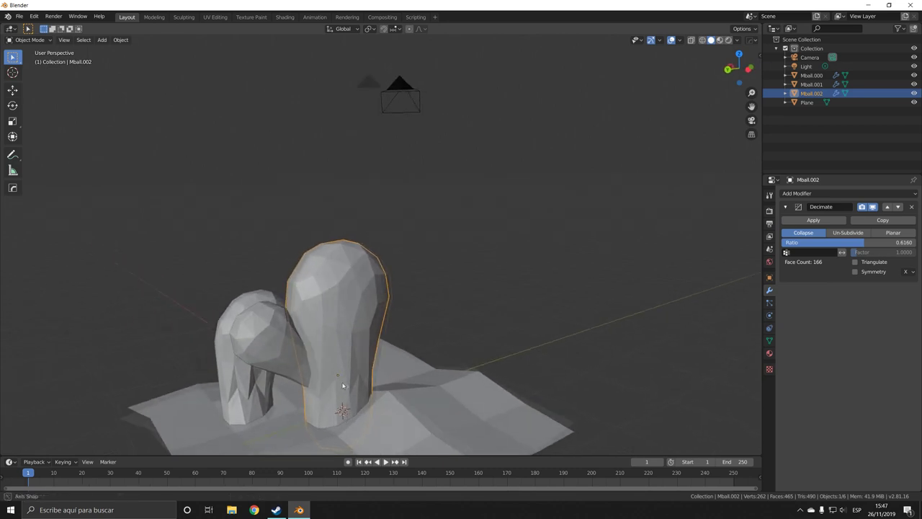
left_click(250, 392)
Step: Spin the left stem about the vertical axis and shift it along X
key("r")
key("z")
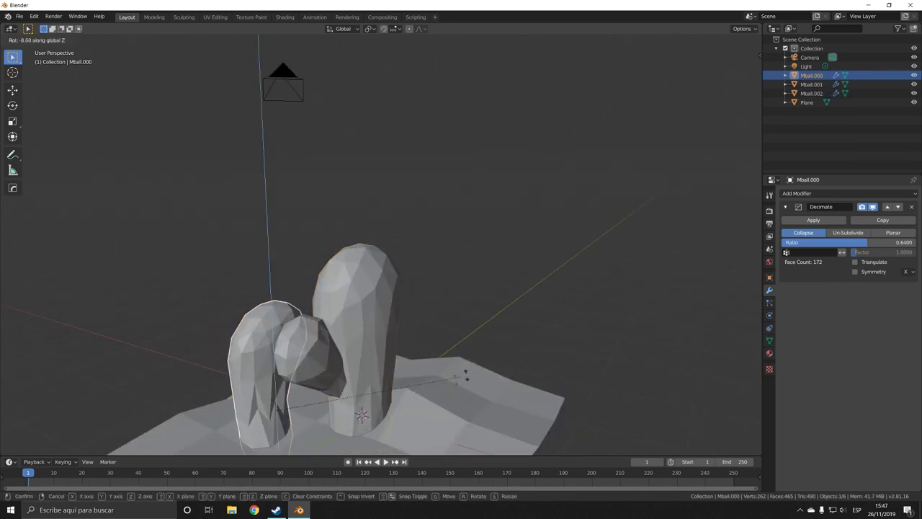
left_click(92, 404)
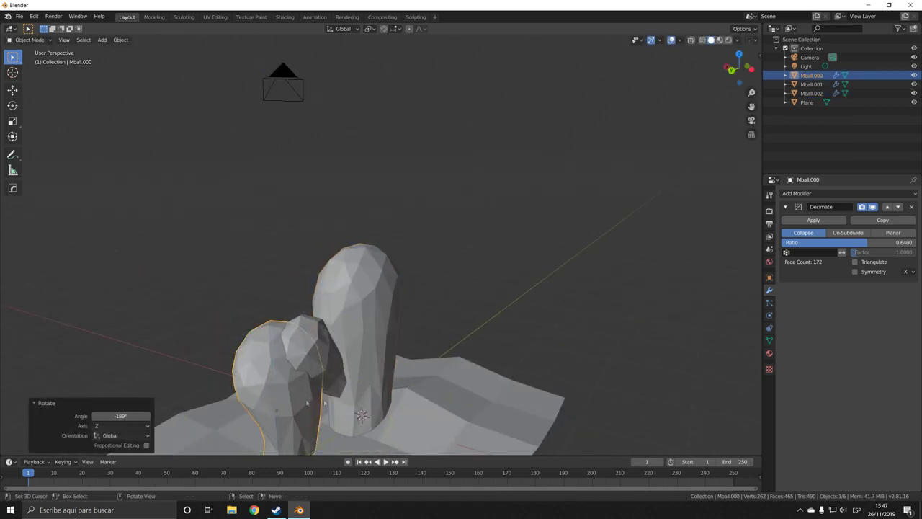
middle_click_drag(92, 403, 403, 407)
key("g")
key("x")
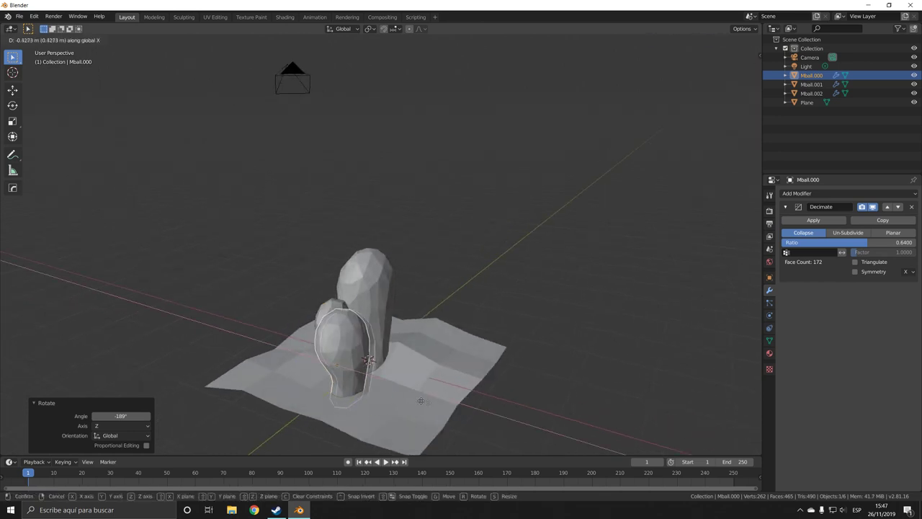
left_click(443, 403)
middle_click_drag(440, 401, 394, 362)
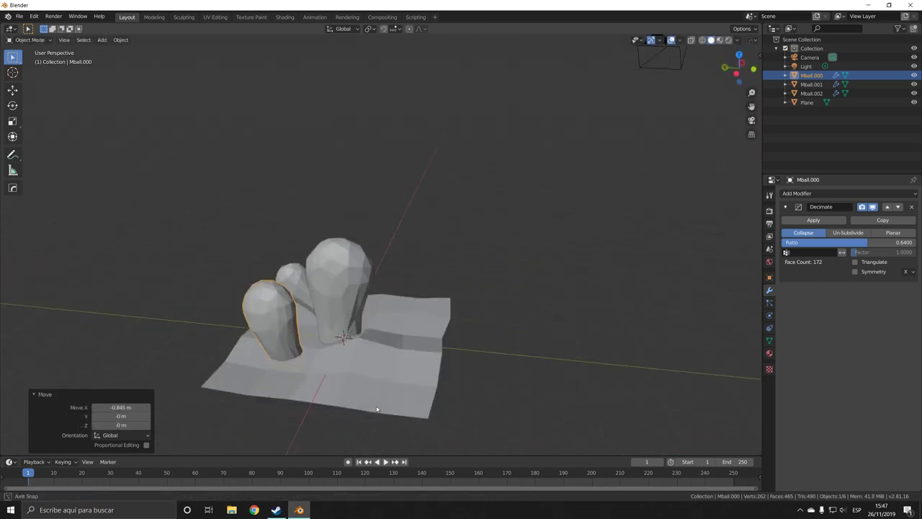
Step: Duplicate the left and tall stems, then shift the middle copy along X and shrink it into a small front stem
left_click(353, 306, "shift")
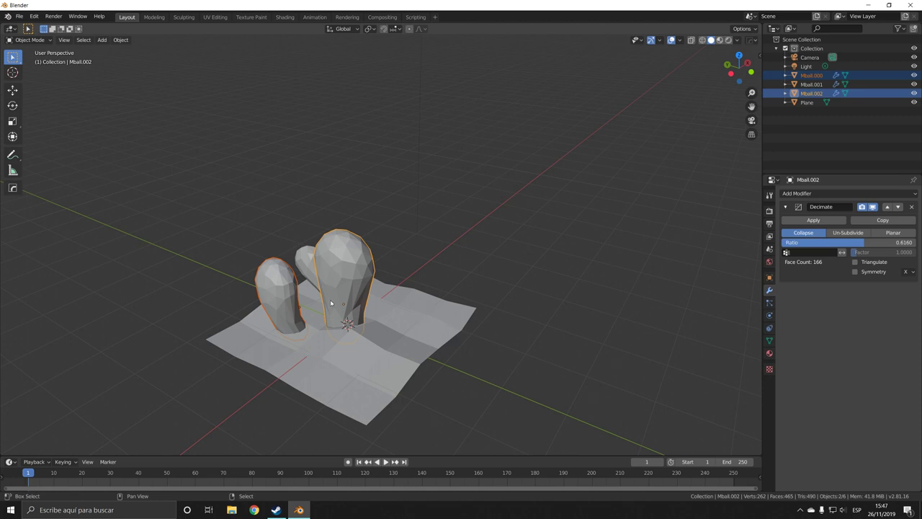
key("shift+d")
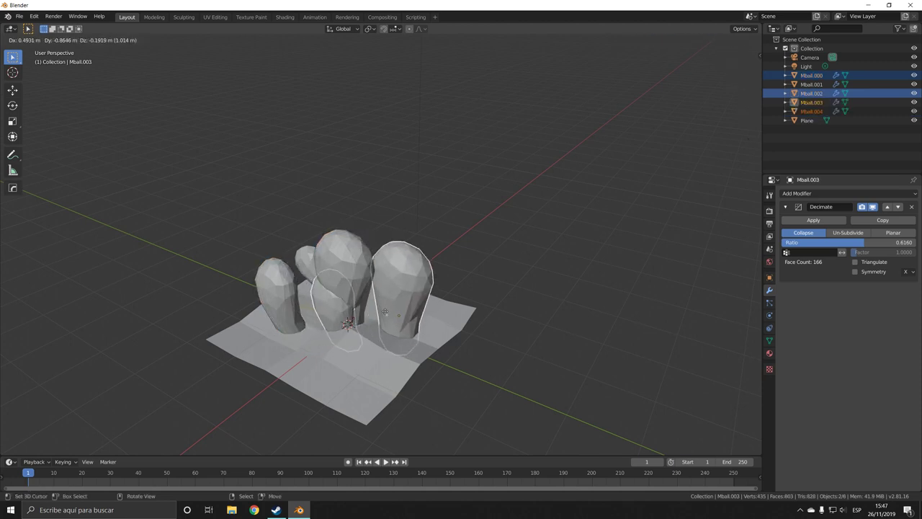
left_click(385, 306)
left_click(386, 306)
left_click(347, 315)
key("g")
key("x")
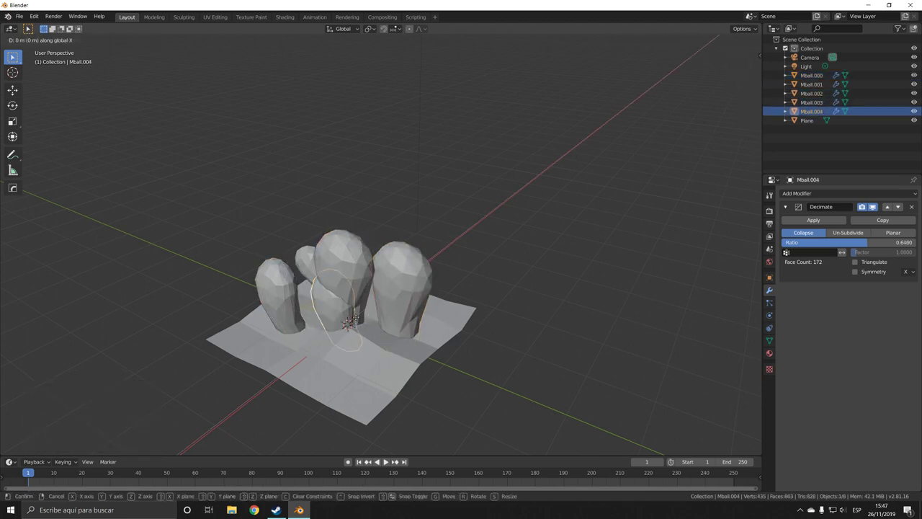
left_click(449, 345)
key("s")
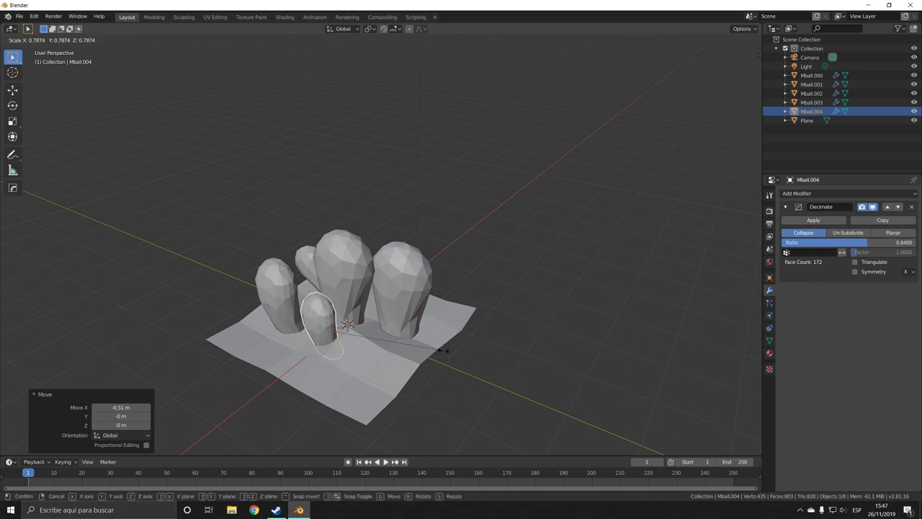
left_click(420, 354)
Step: Move and shrink the right-hand stem, then reshape it in Edit Mode
middle_click_drag(420, 353, 574, 316)
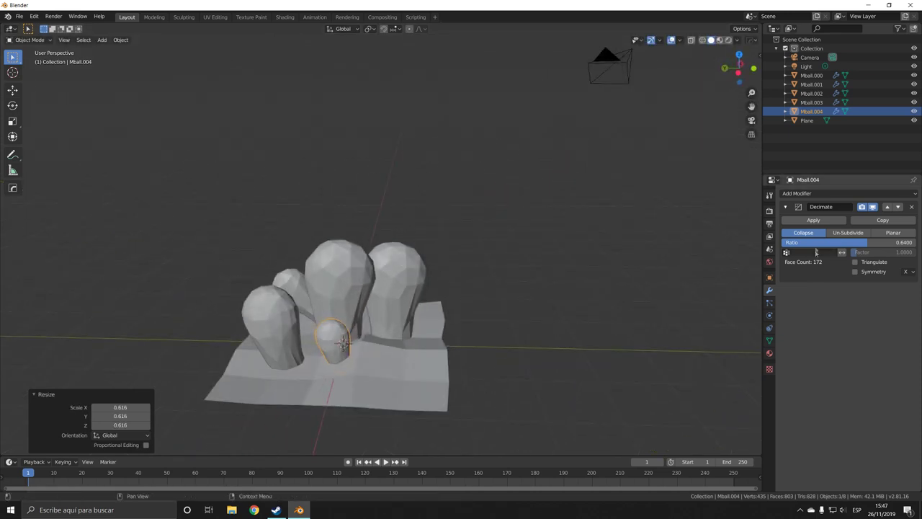
middle_click_drag(344, 345, 468, 348)
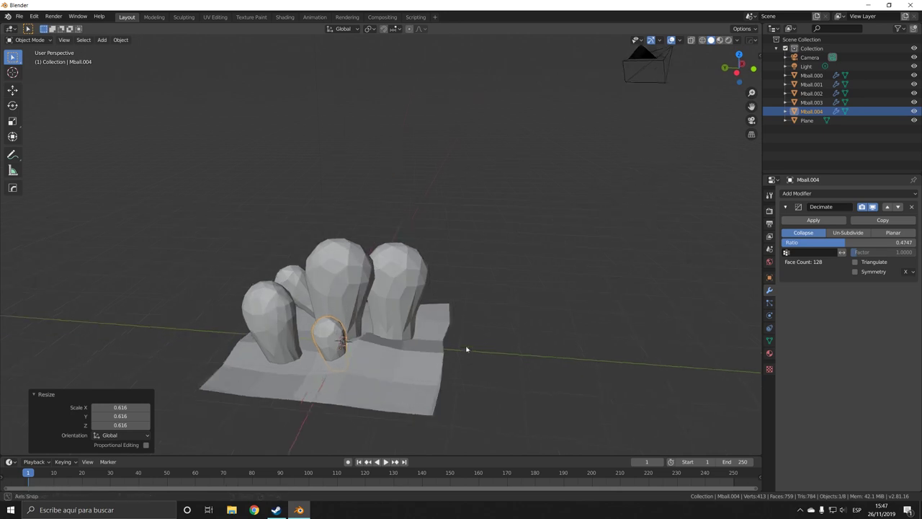
left_click(423, 298)
key("g")
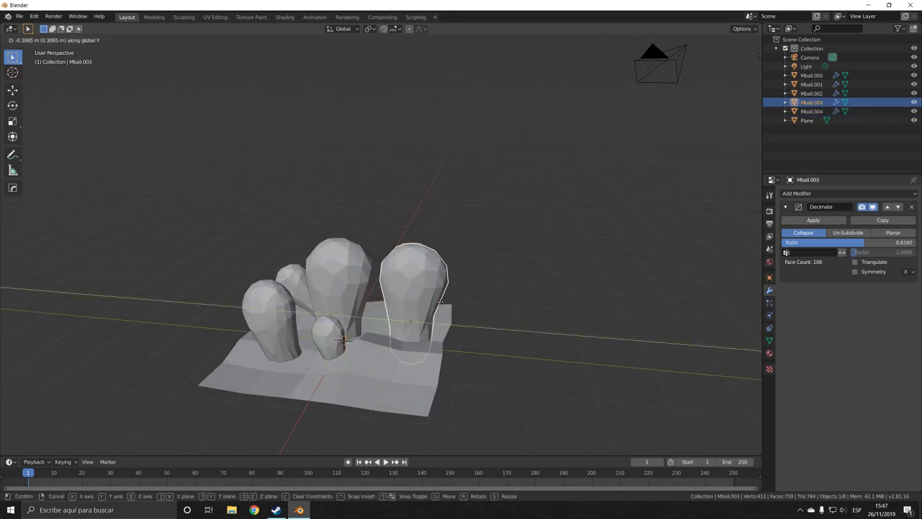
left_click(519, 319)
key("s")
left_click(491, 335)
middle_click_drag(491, 335, 445, 342)
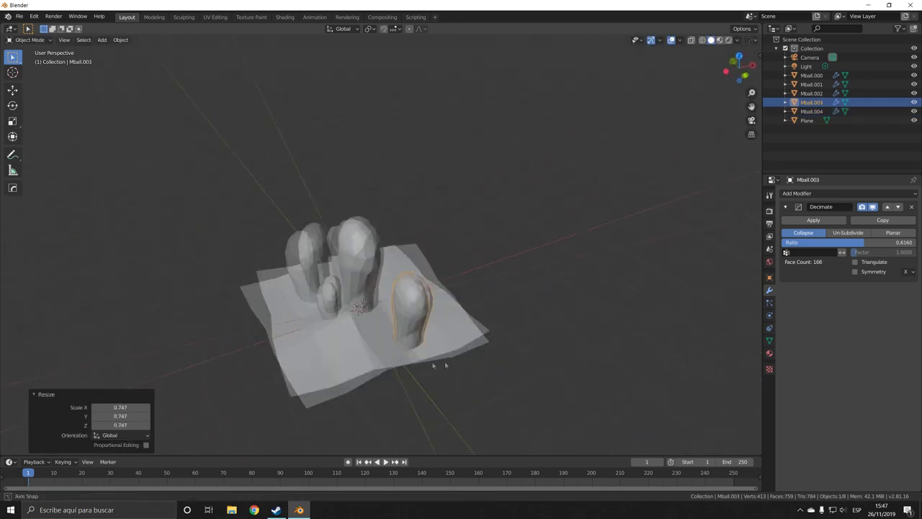
key("Tab")
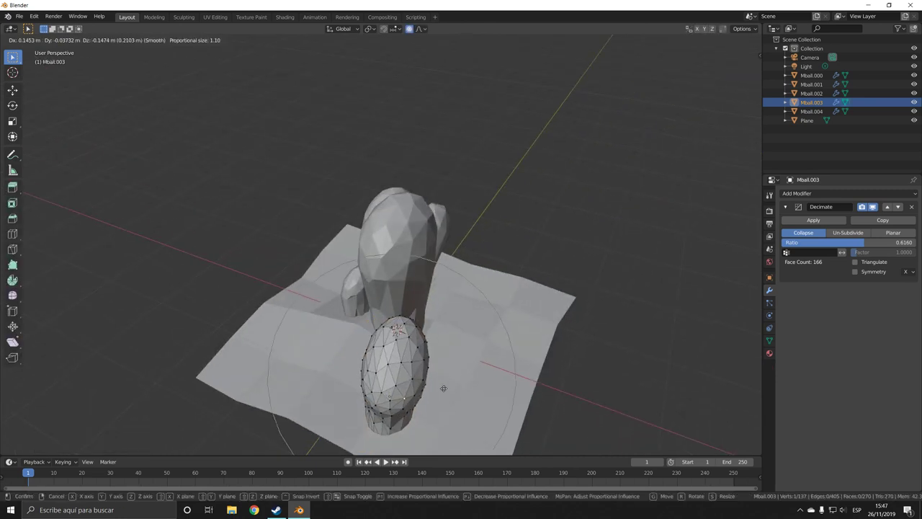
mouse_move(431, 368)
middle_mouse_down()
mouse_move(391, 369)
mouse_move(402, 372)
middle_mouse_up()
key("Tab")
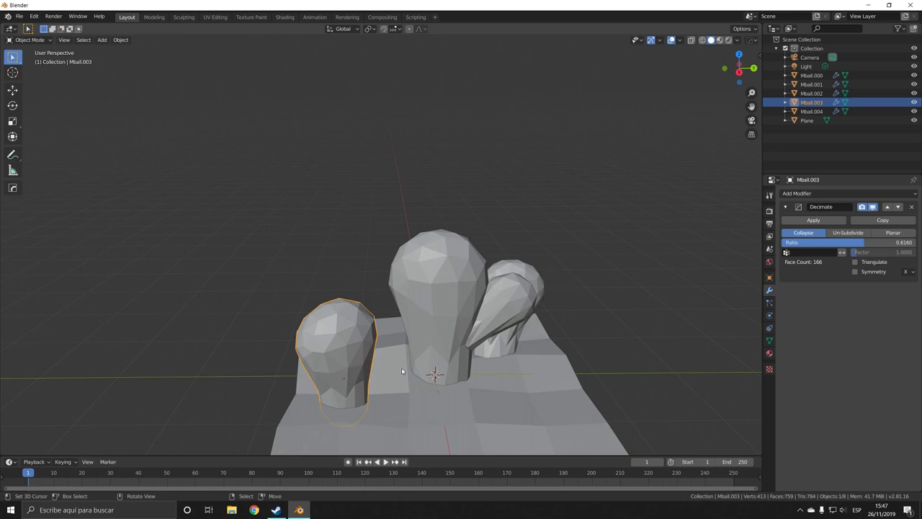
Step: Reposition the right-hand stem, tilt it about 20° on X and turn it -89° about Z
key("g")
left_click(432, 369)
key("r")
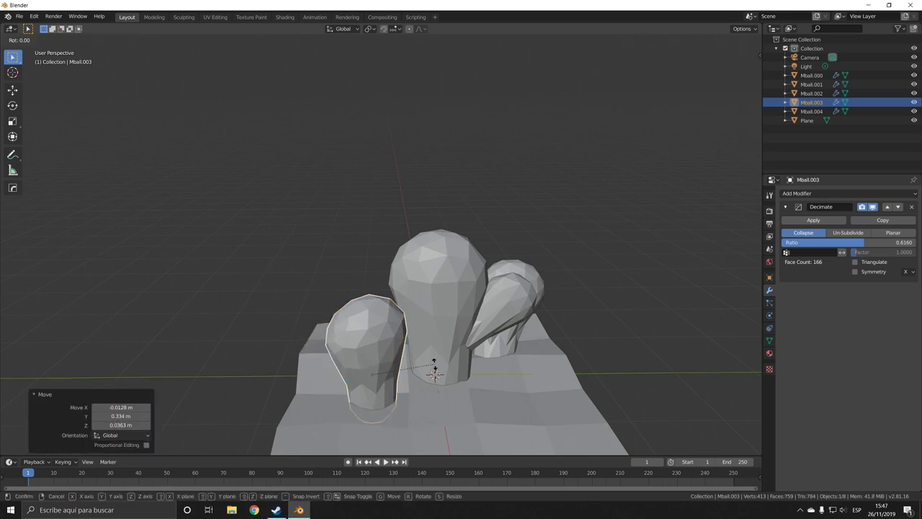
key("x")
left_click(412, 368)
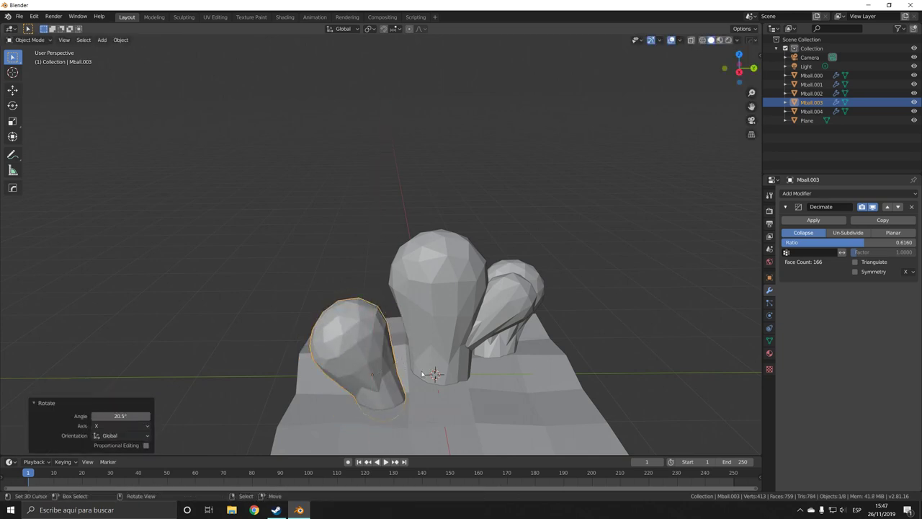
key("r")
key("z")
left_click(370, 391)
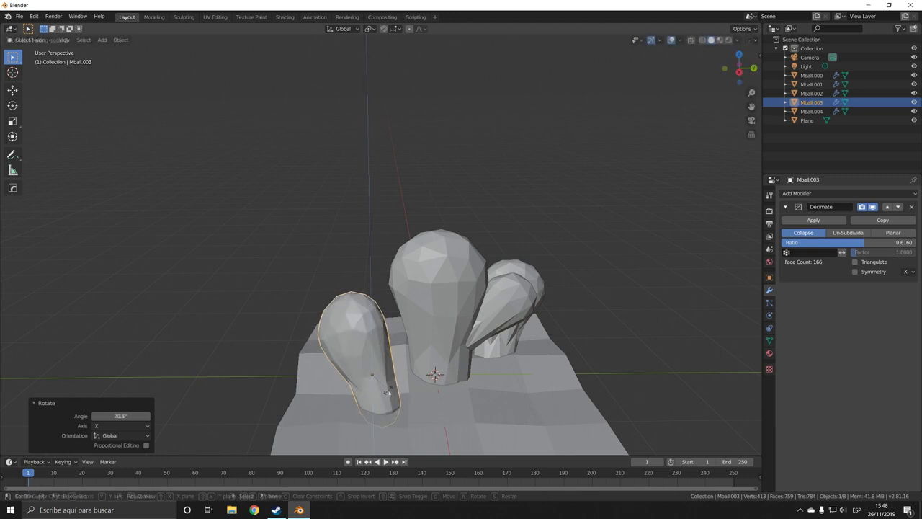
mouse_move(370, 391)
middle_mouse_down()
mouse_move(351, 393)
mouse_move(396, 391)
mouse_move(347, 368)
middle_mouse_up()
scroll(346, 365, "down", 2)
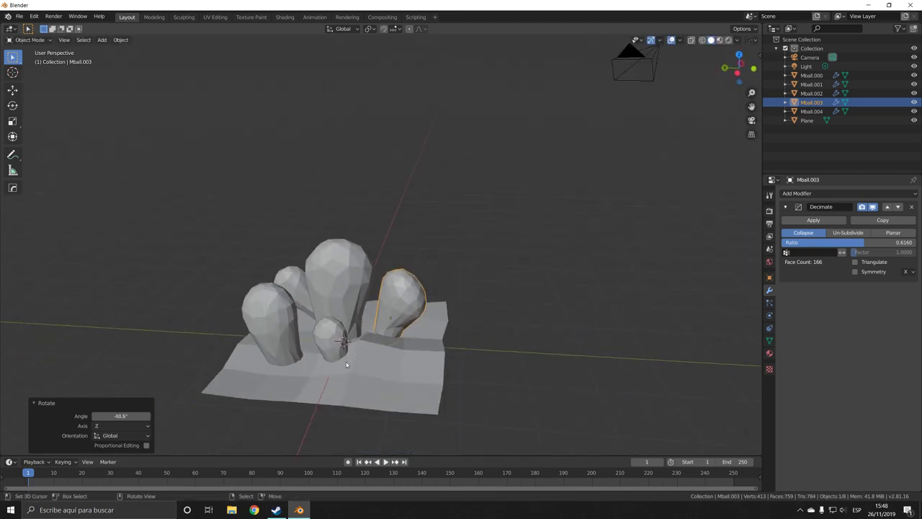
key("Tab")
key("Tab")
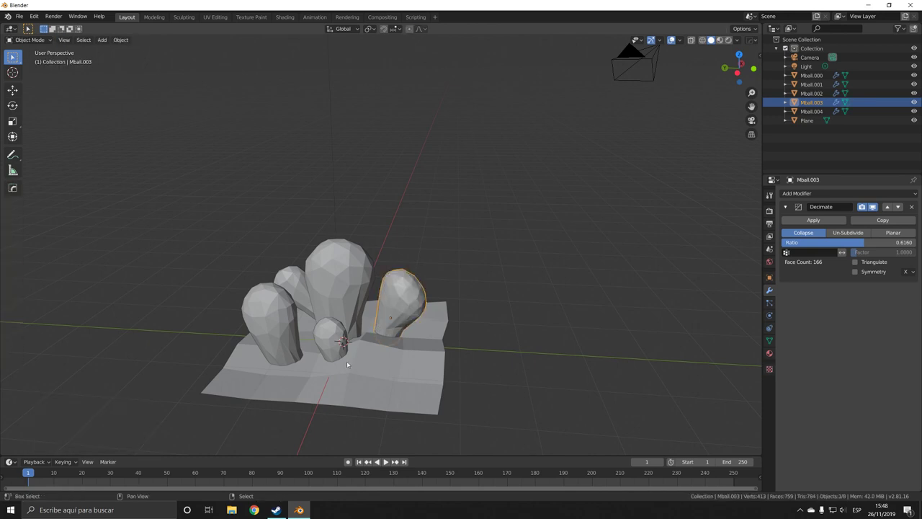
Step: Add a plane, raise it above the cactus and subdivide it with no randomness
key("shift+a")
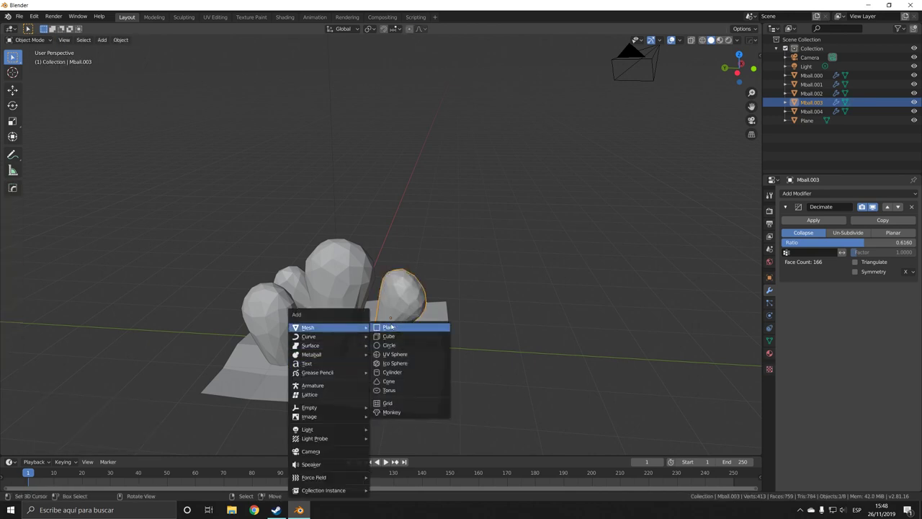
left_click(391, 327)
key("g")
key("z")
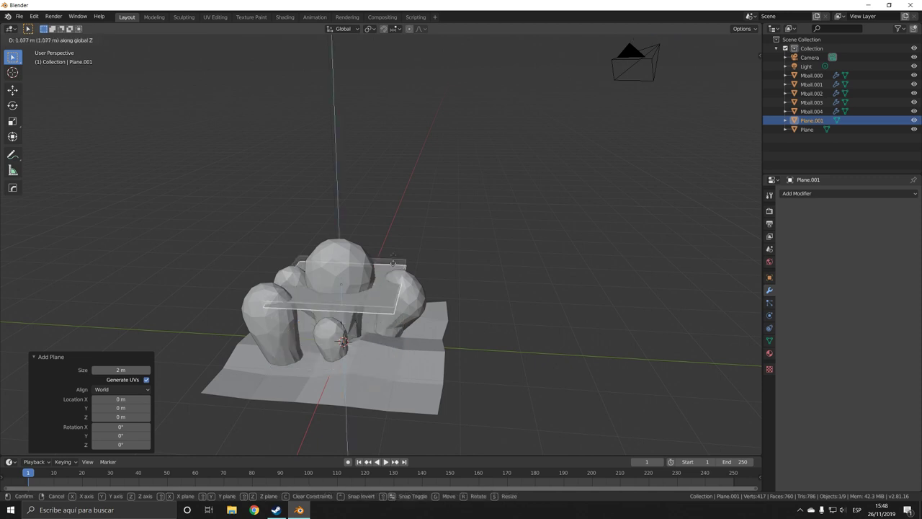
left_click(361, 242)
key("Tab")
right_click(350, 216)
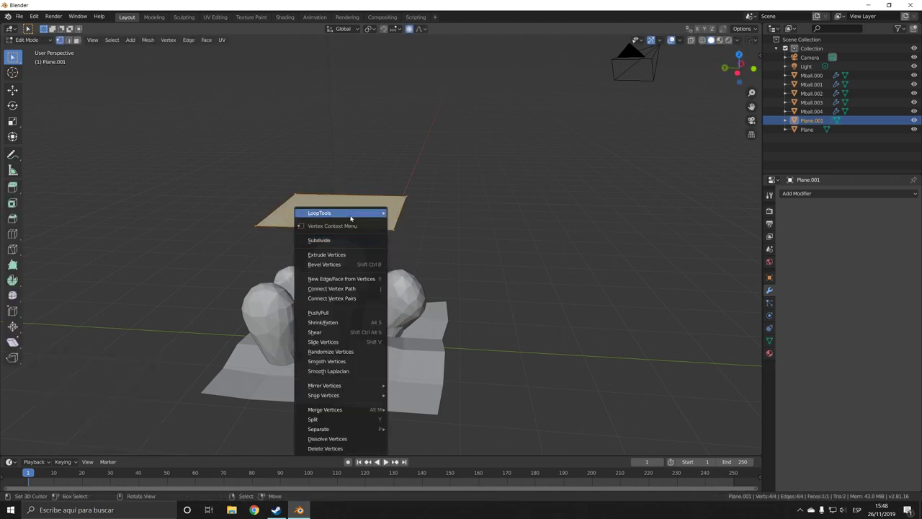
left_click(333, 240)
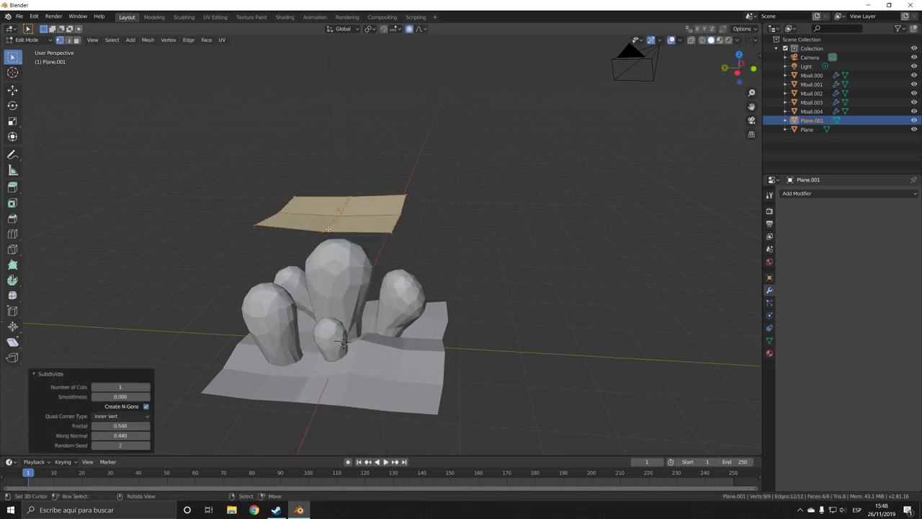
left_click_drag(124, 425, 93, 426)
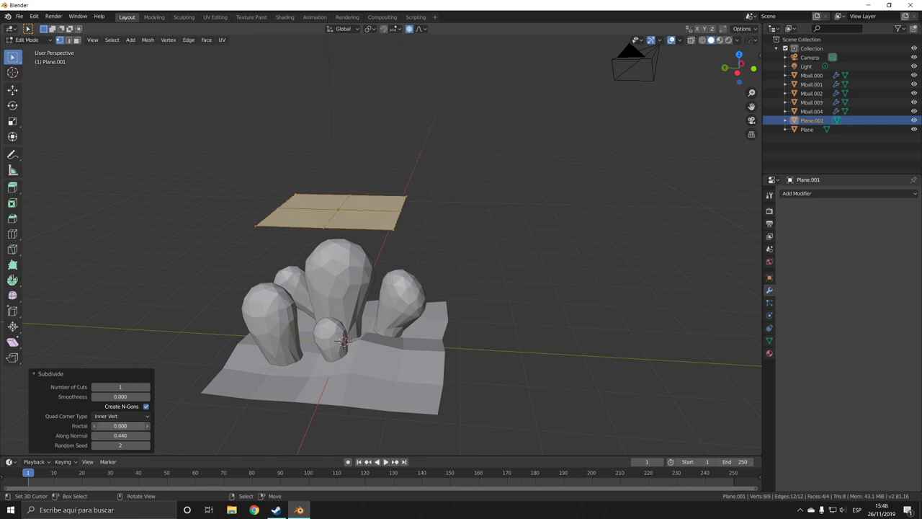
Step: Raise the plane's centre vertex into a pyramid peak and pull the base inward
left_click(337, 210)
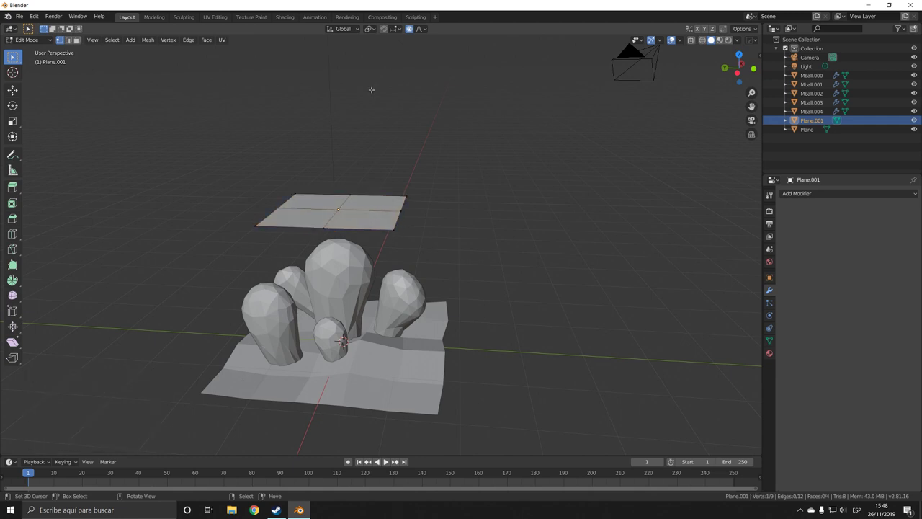
key("g")
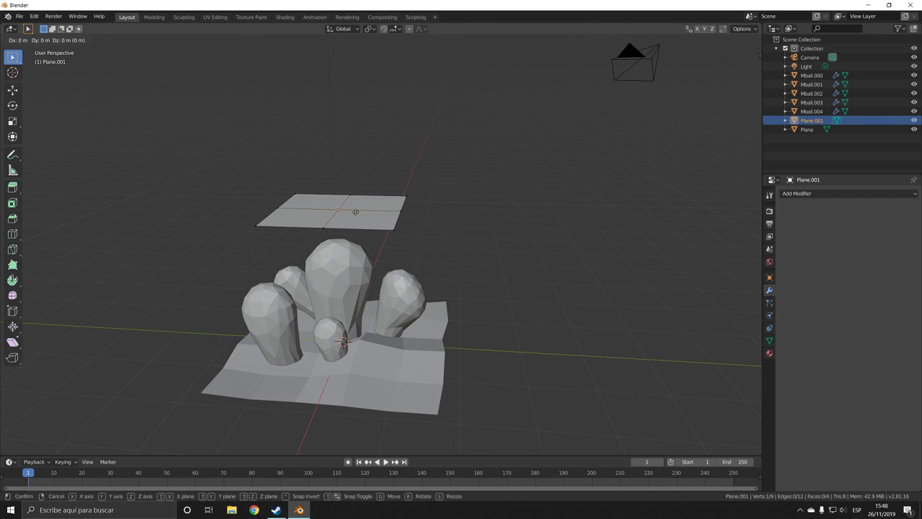
key("z")
left_click(375, 95)
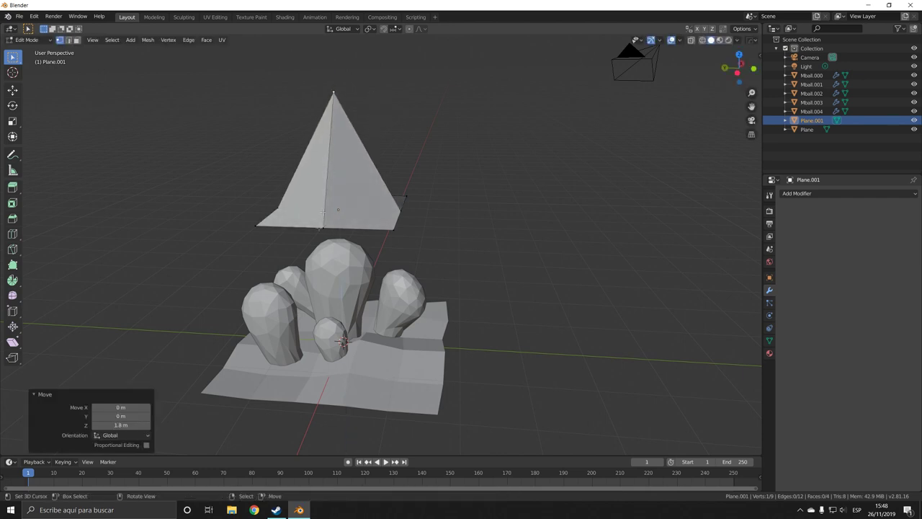
mouse_move(374, 95)
middle_mouse_down()
mouse_move(382, 238)
mouse_move(403, 241)
middle_mouse_up()
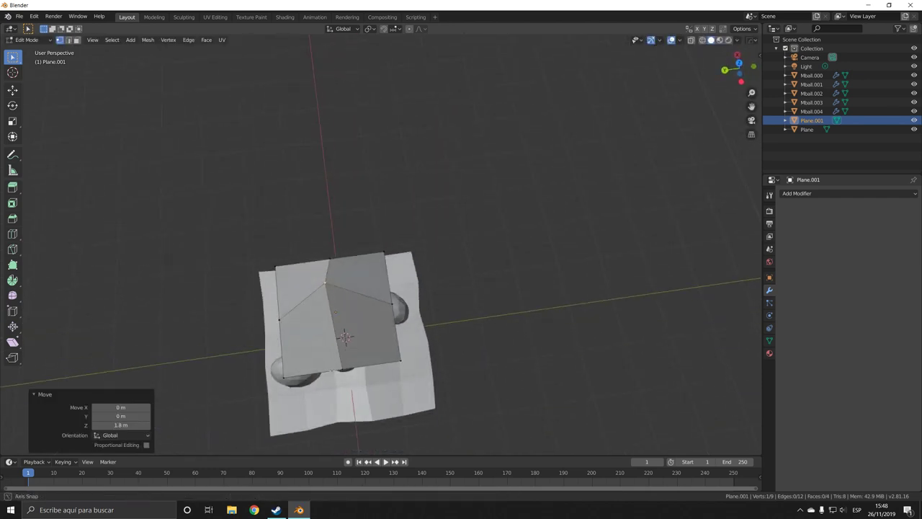
left_click(390, 270)
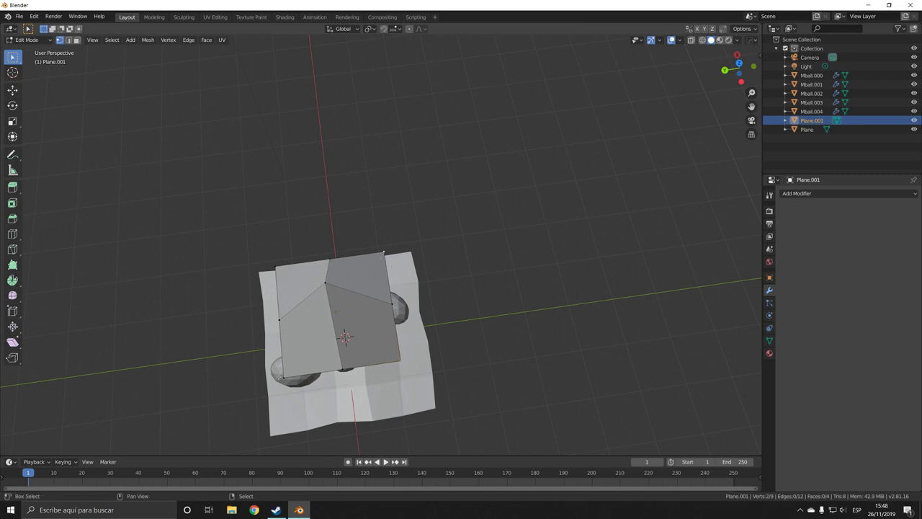
key("s")
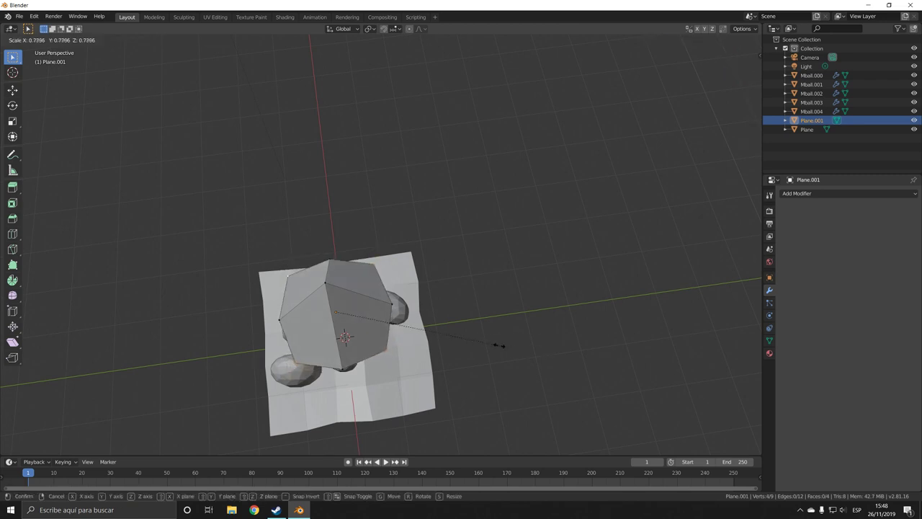
left_click(469, 335)
key("Tab")
Step: Shrink the pyramid twice and stretch it taller along Z into a spike
mouse_move(469, 356)
middle_mouse_down()
mouse_move(412, 333)
mouse_move(422, 336)
middle_mouse_up()
key("s")
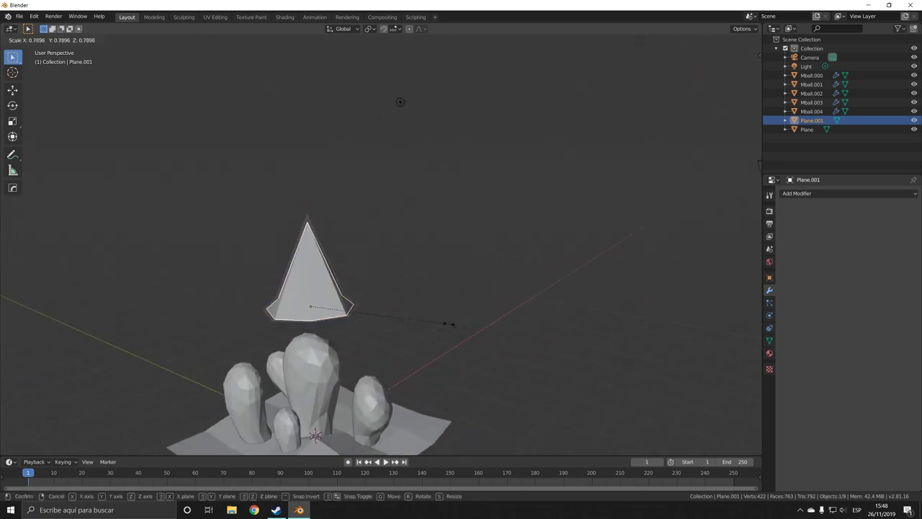
left_click(415, 319)
key("s")
left_click(375, 324)
key("s")
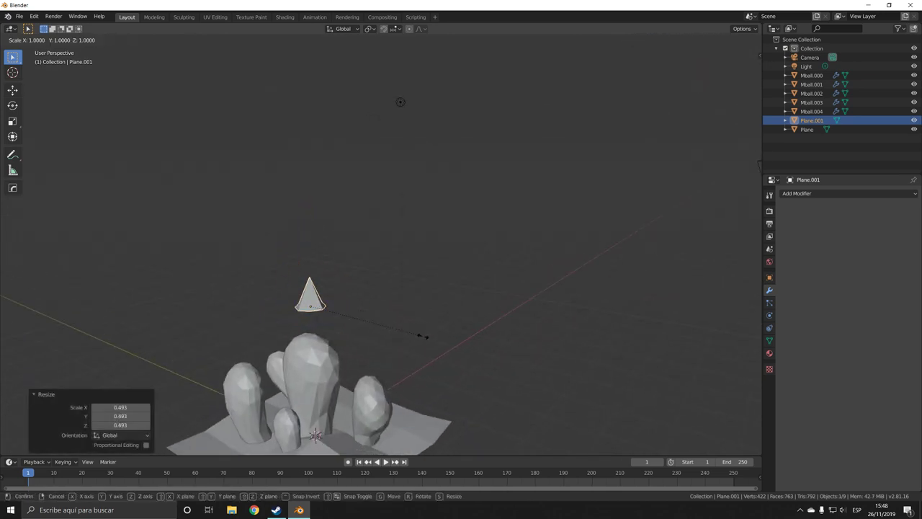
key("z")
left_click(498, 329)
Step: Lower the spike onto the tallest stem and shrink it slightly
key("g")
key("z")
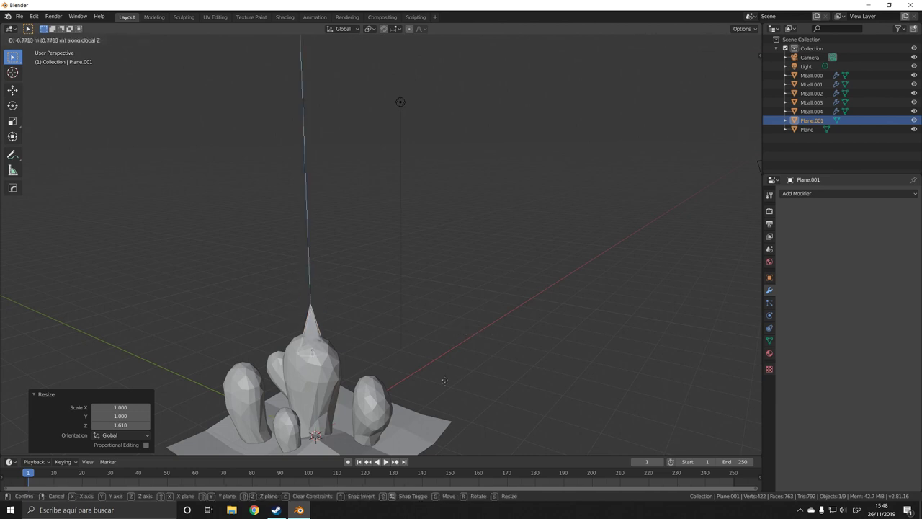
left_click(443, 387)
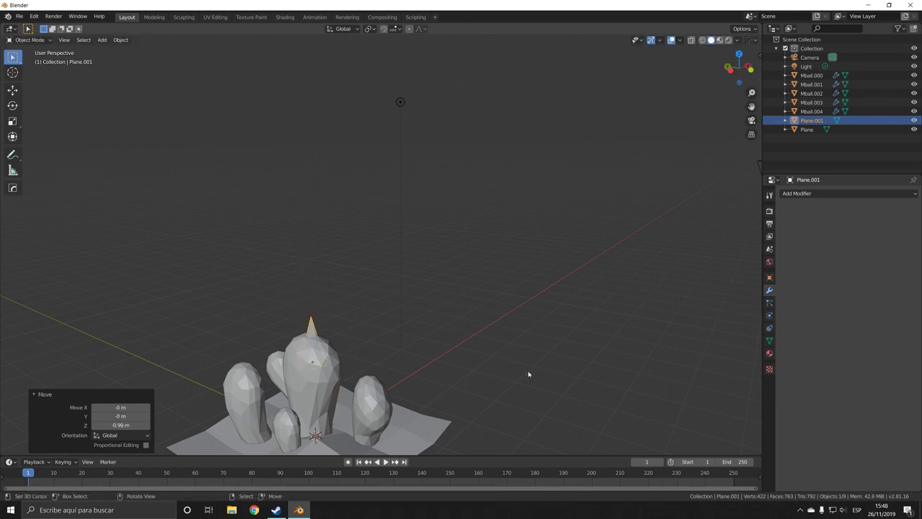
key("s")
left_click(461, 369)
middle_click_drag(436, 365, 431, 359)
Step: Duplicate the spike, tilt it on X, turn it about Z and shrink it to about half size
key("shift+d")
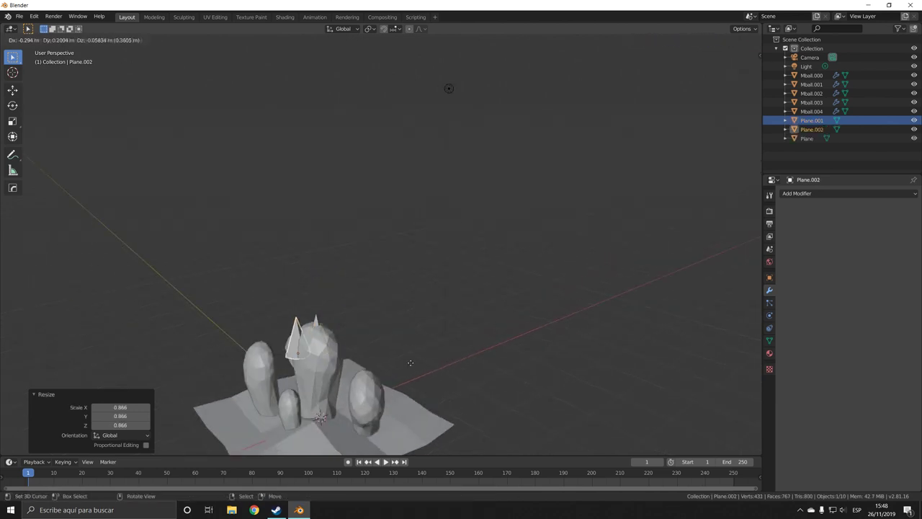
left_click(412, 365)
key("r")
key("x")
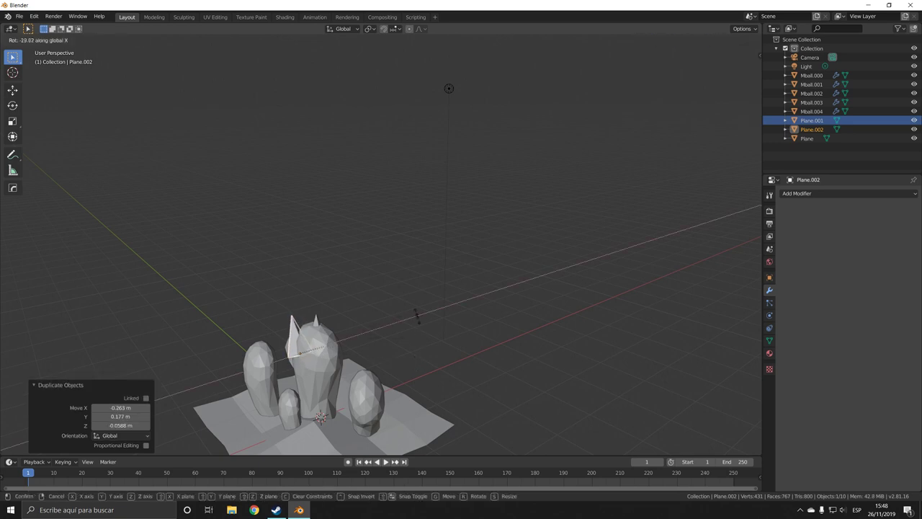
left_click(382, 282)
key("r")
key("z")
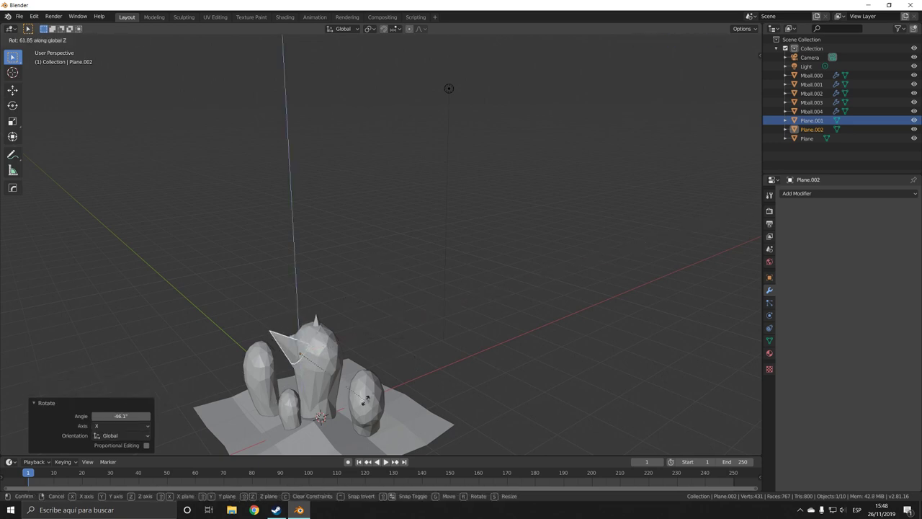
left_click(417, 386)
key("s")
left_click(414, 376)
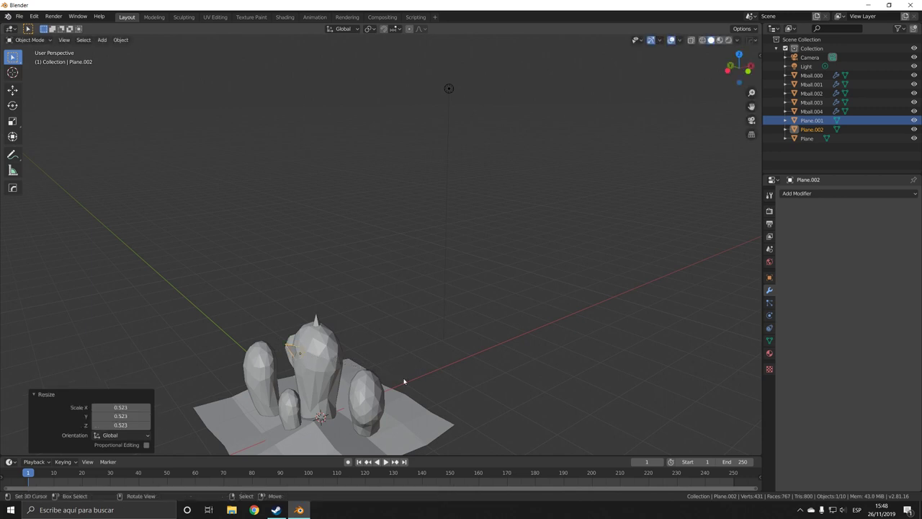
mouse_move(403, 380)
middle_mouse_down()
mouse_move(395, 387)
mouse_move(439, 388)
middle_mouse_up()
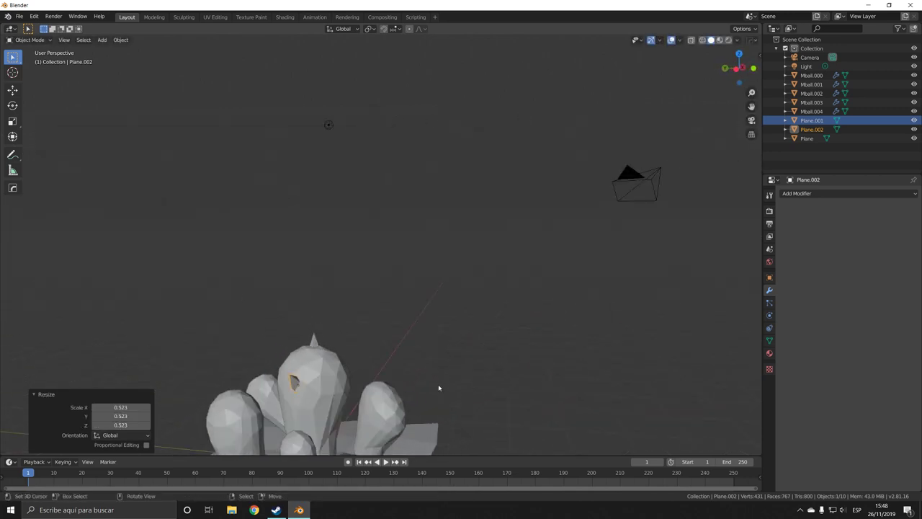
Step: Place another spike copy beside the original, turned about 22.6° around Z
key("shift+d")
left_click(407, 392)
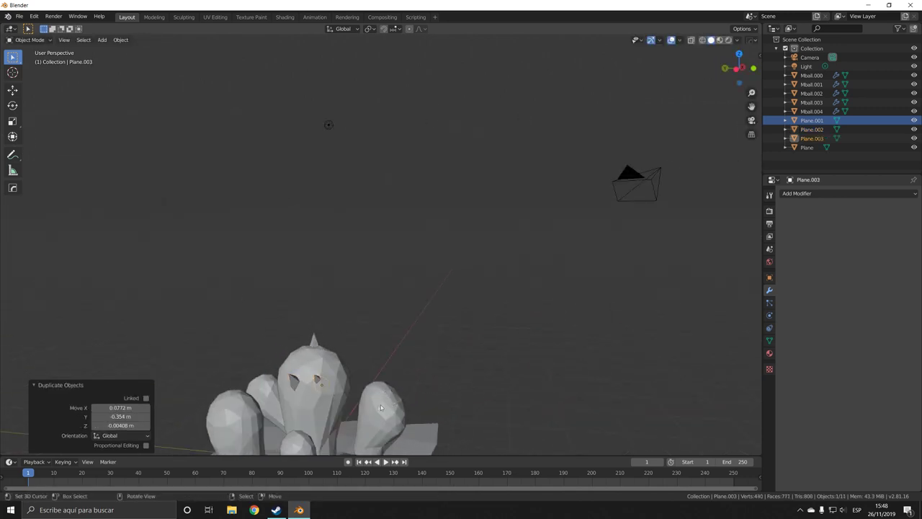
key("r")
key("z")
left_click(577, 394)
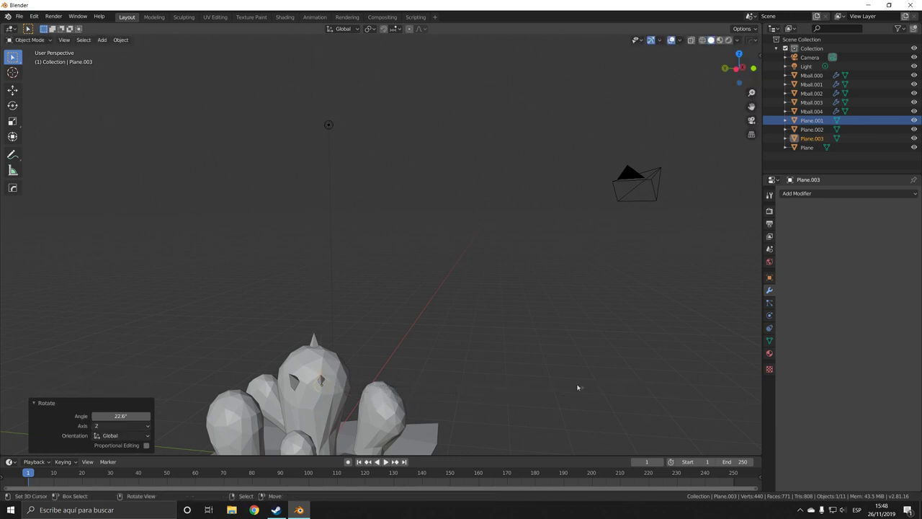
mouse_move(576, 385)
middle_mouse_down()
mouse_move(437, 396)
mouse_move(396, 416)
mouse_move(420, 300)
middle_mouse_up()
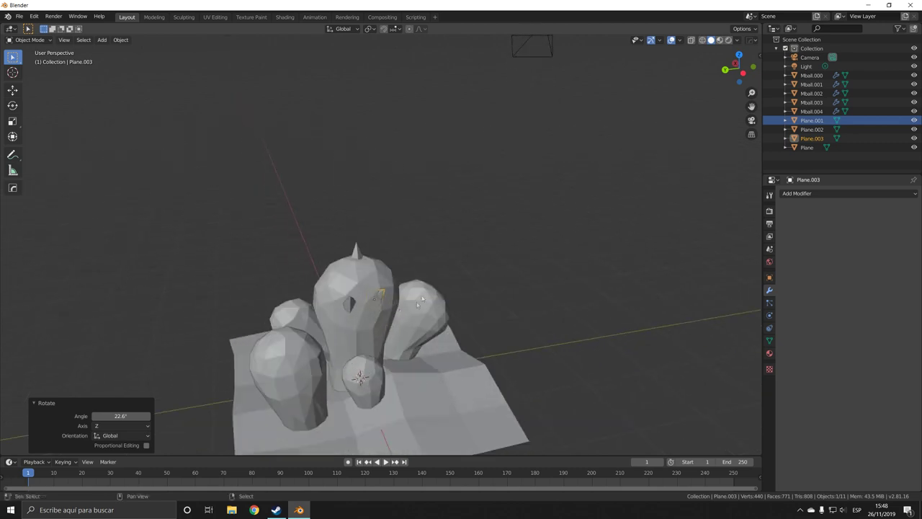
Step: Copy two spikes lower down the central stem and rotate the lower copy
left_click(350, 315)
middle_click_drag(351, 315, 439, 326)
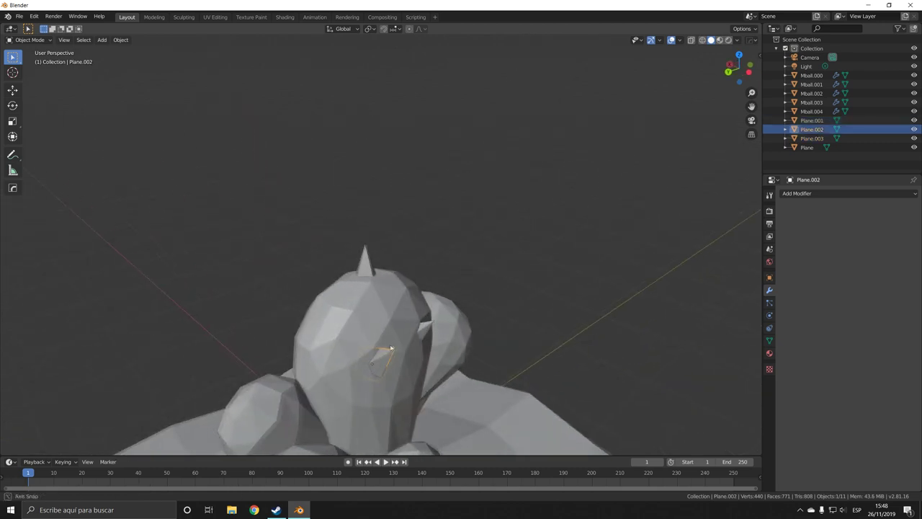
left_click(439, 326, "shift")
key("shift+d")
key("z")
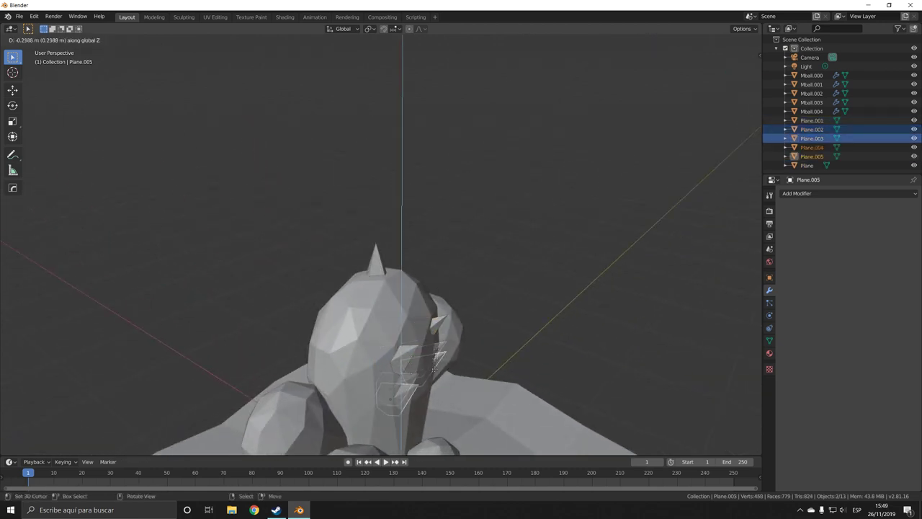
left_click(411, 428)
key("r")
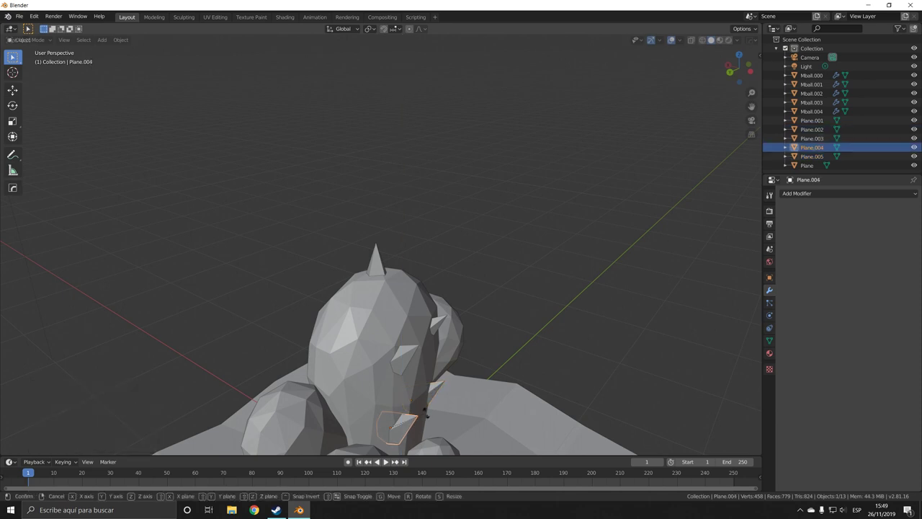
left_click(425, 437)
middle_click_drag(424, 438, 355, 381)
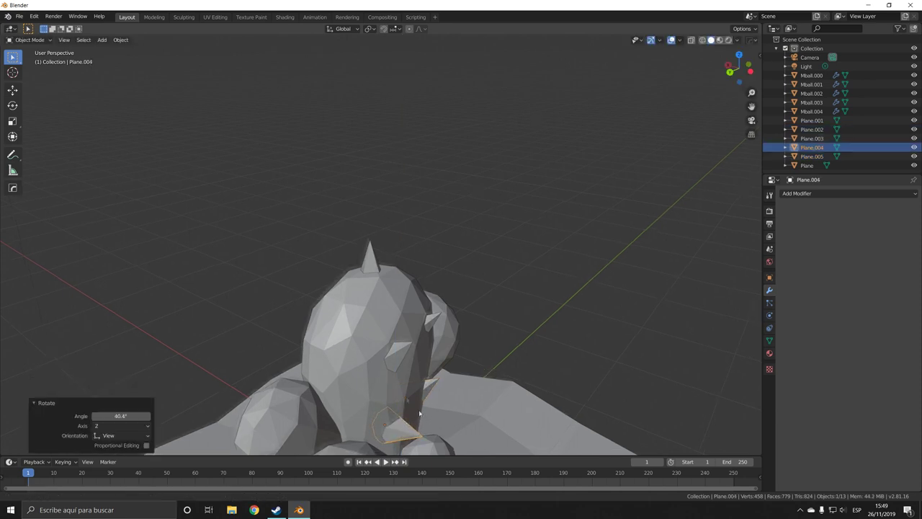
Step: Duplicate the spikes in place, turn them about -184° around Z and shift them across on X
left_click(350, 306, "shift")
left_click(393, 337, "shift")
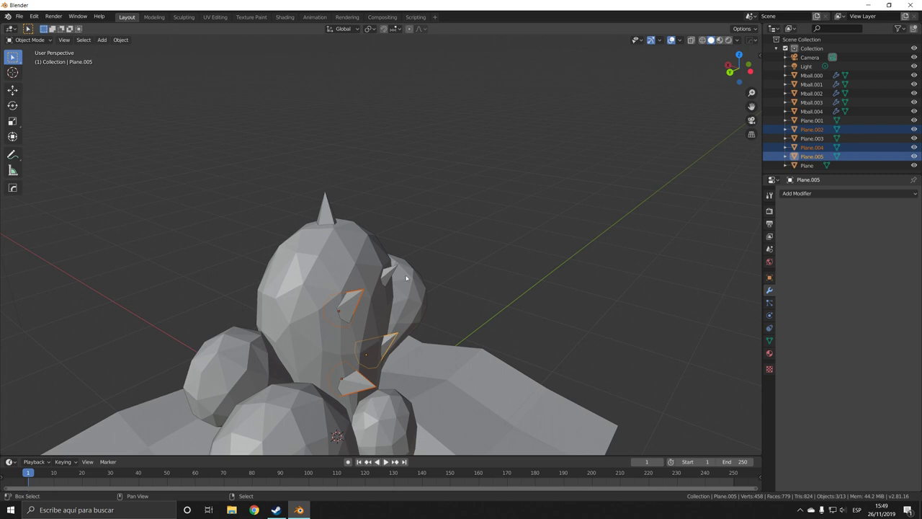
middle_click_drag(396, 276, 427, 338)
key("shift+d")
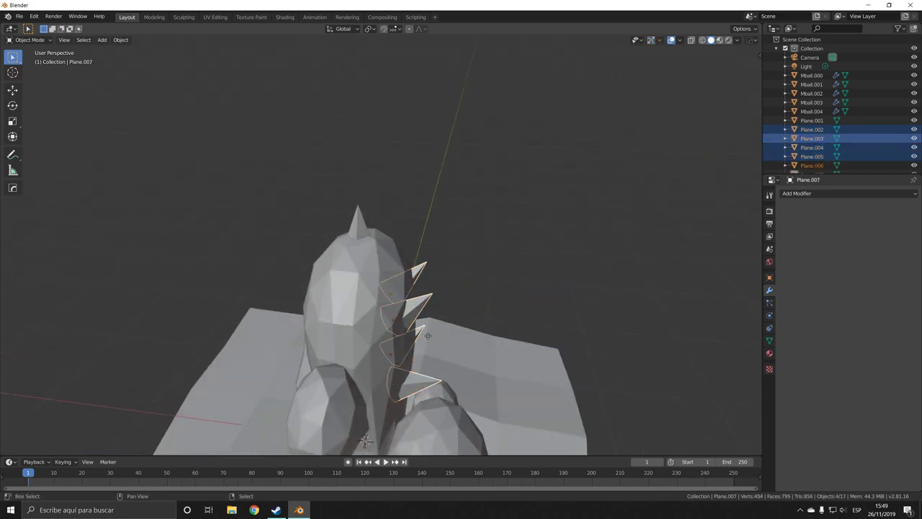
right_click(428, 339)
key("r")
key("z")
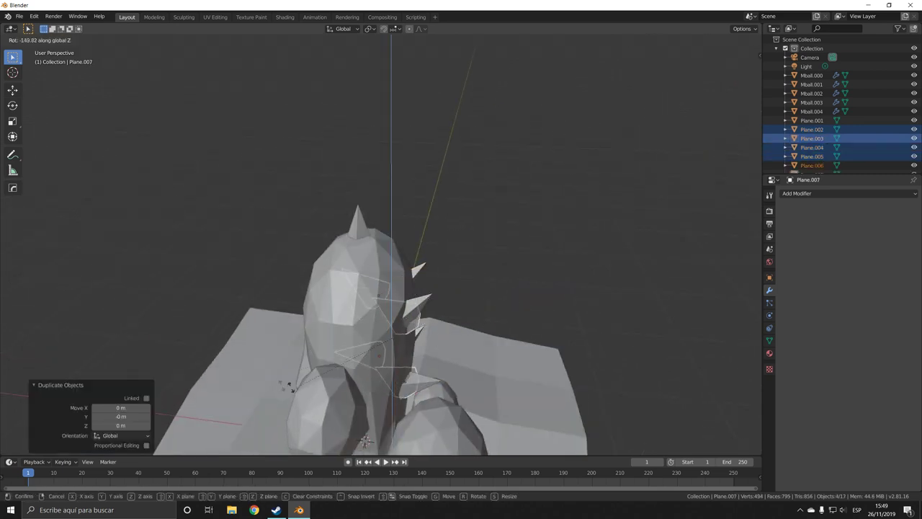
left_click(229, 324)
key("g")
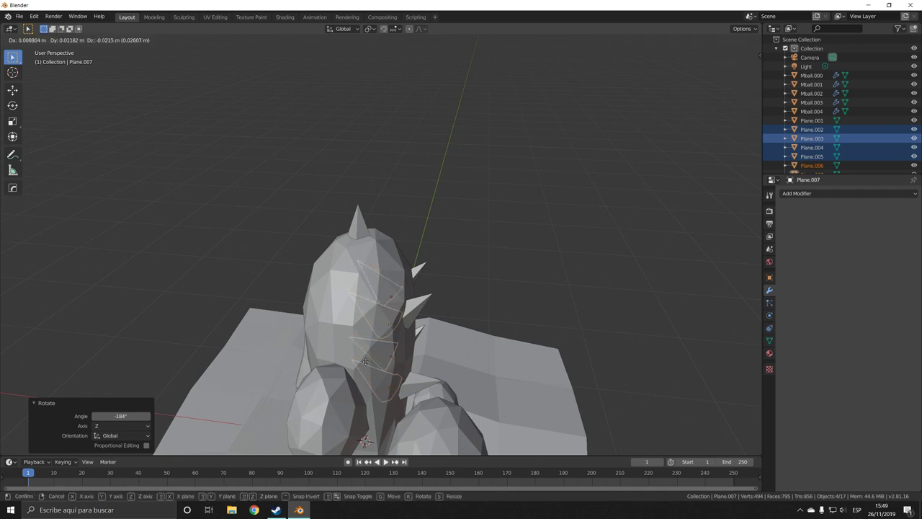
key("x")
left_click(320, 355)
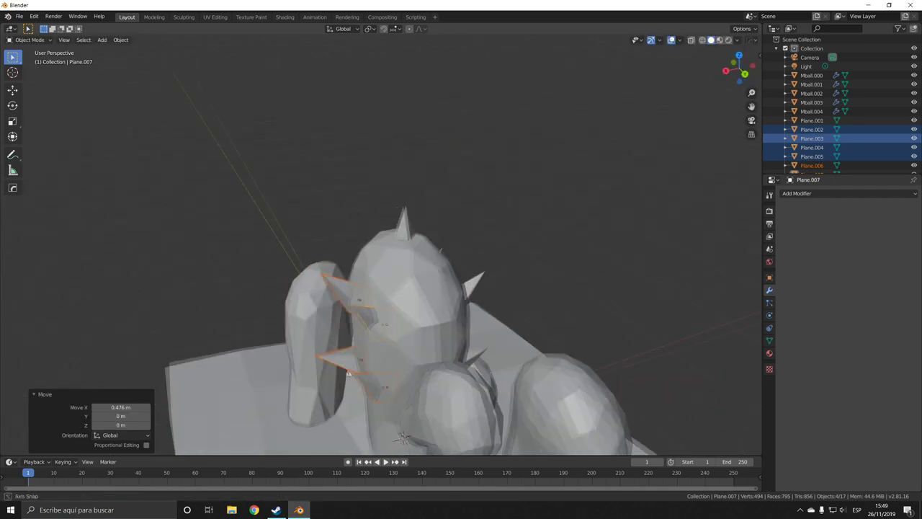
mouse_move(321, 356)
middle_mouse_down()
mouse_move(387, 365)
mouse_move(399, 379)
middle_mouse_up()
Step: Move the lower-left and upper-left spikes to new positions on the stems
left_click(386, 365)
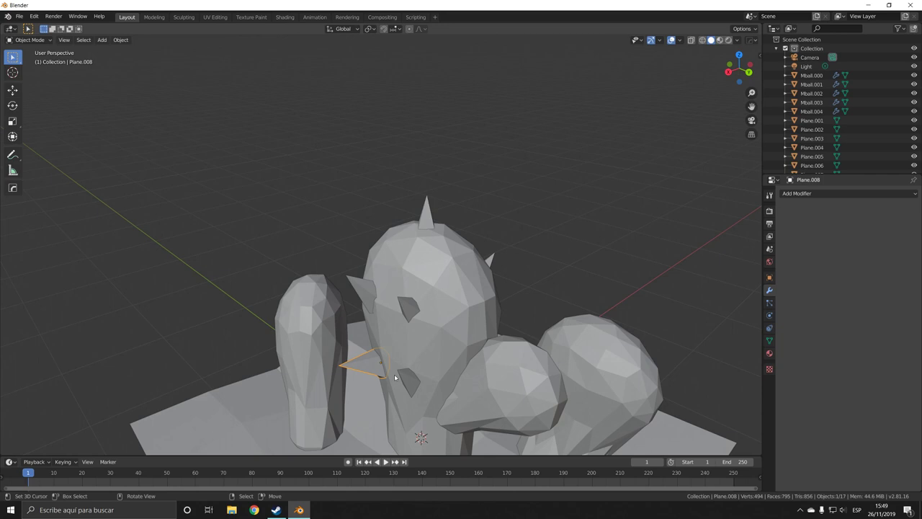
key("g")
left_click(412, 373)
left_click(364, 294)
key("g")
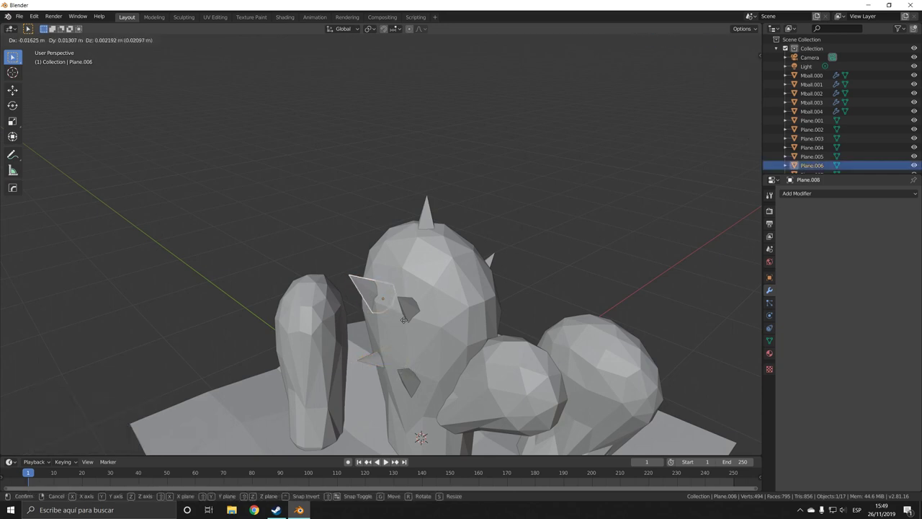
left_click(410, 321)
mouse_move(411, 321)
middle_mouse_down()
mouse_move(411, 375)
mouse_move(461, 375)
middle_mouse_up()
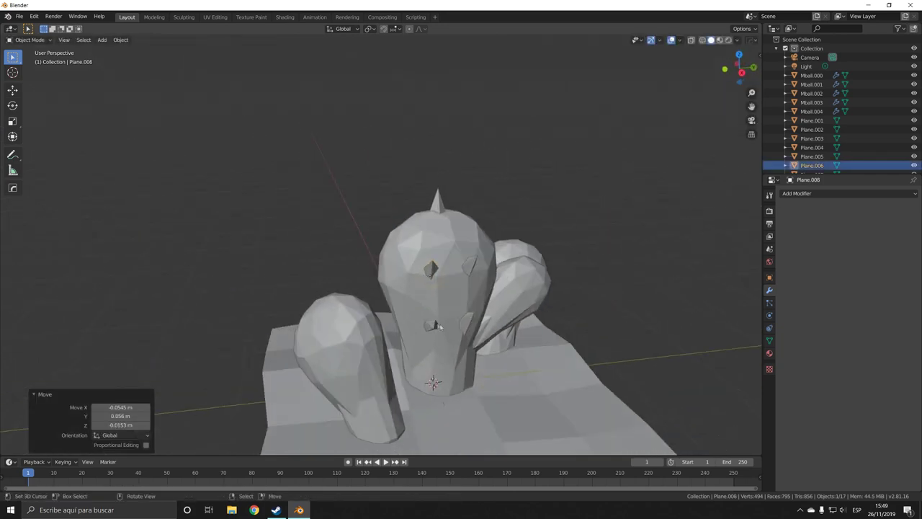
Step: Rotate and reposition a small spike on the central stem
left_click(466, 328)
key("r")
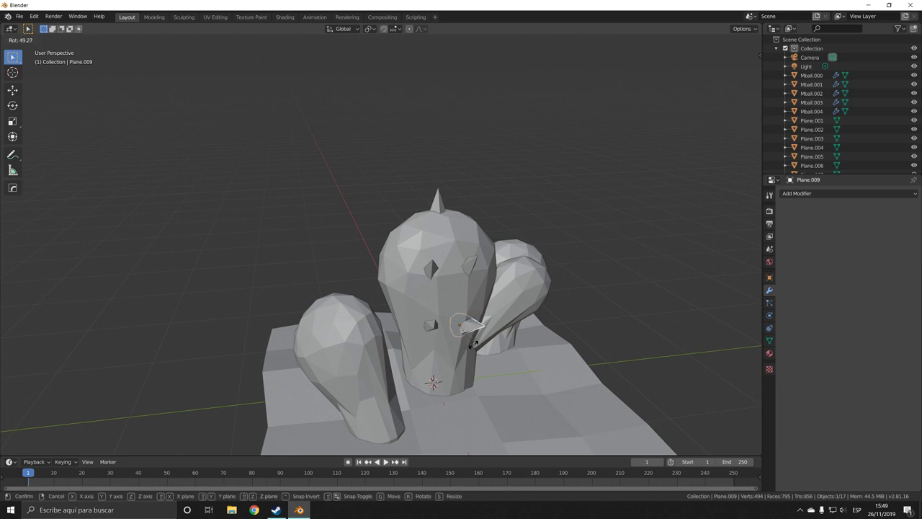
left_click(472, 345)
key("g")
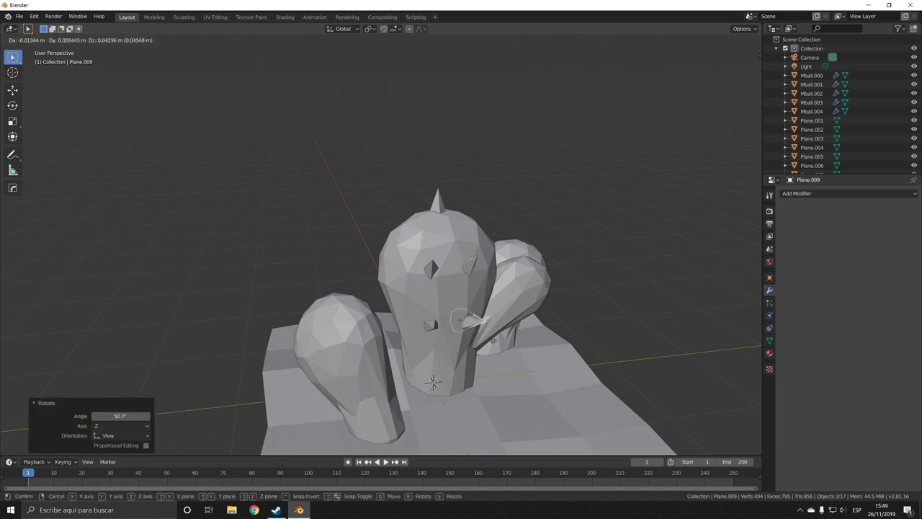
left_click(476, 311)
Step: Duplicate two central-stem spikes and slide the copies along X onto the front cactus
left_click(429, 330)
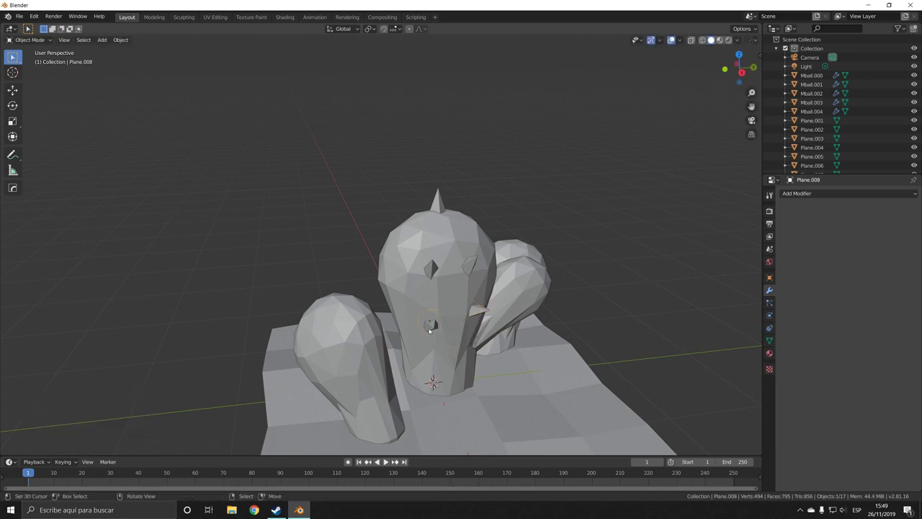
left_click(432, 276)
key("shift+d")
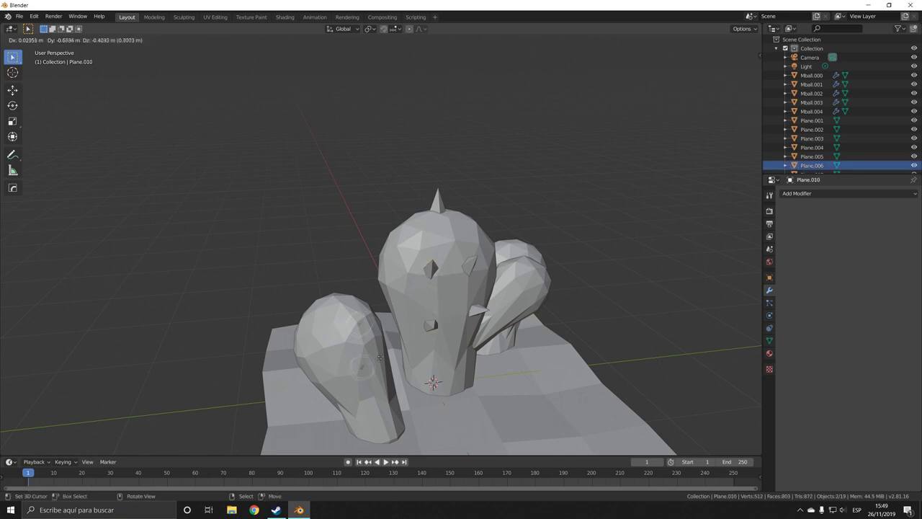
left_click(365, 363)
middle_click_drag(366, 364, 432, 369)
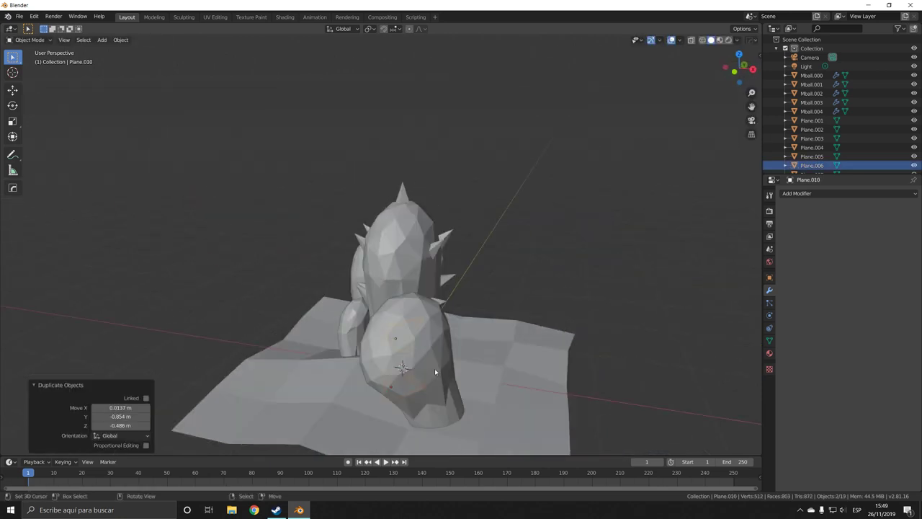
key("g")
key("y")
key("x")
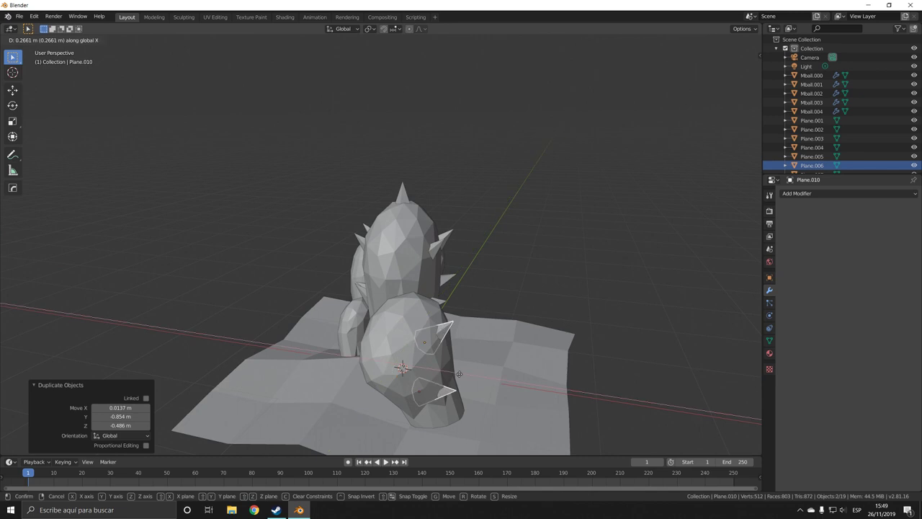
left_click(452, 374)
middle_click_drag(452, 374, 431, 346)
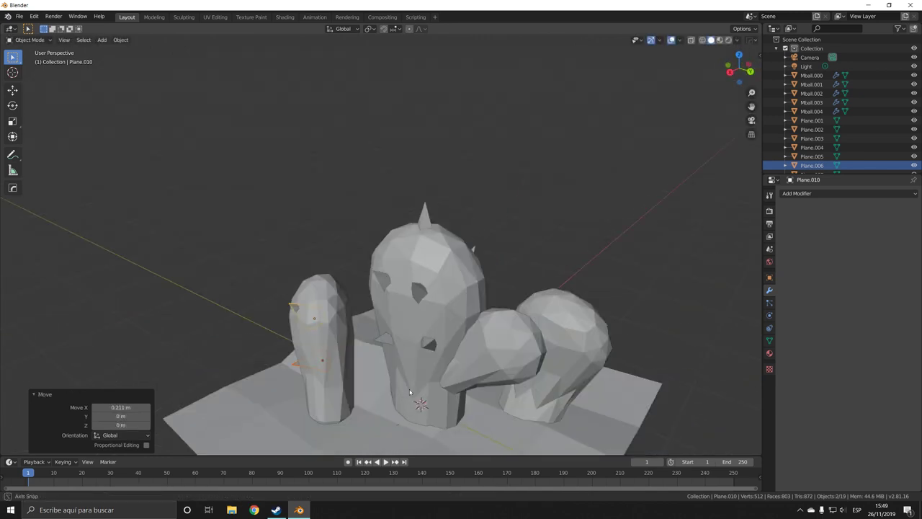
Step: Duplicate the selected spikes again and slide the copies along X onto the right cactus
left_click(431, 345, "shift")
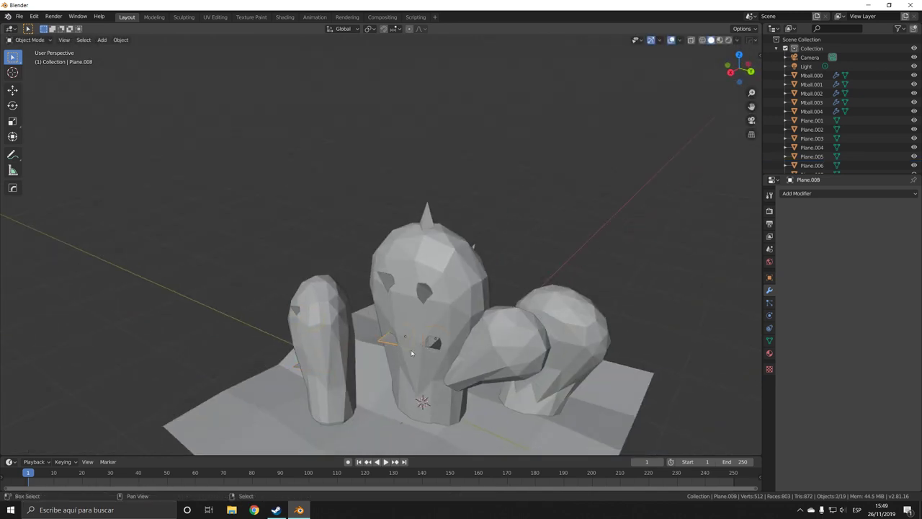
key("shift+d")
left_click(498, 368)
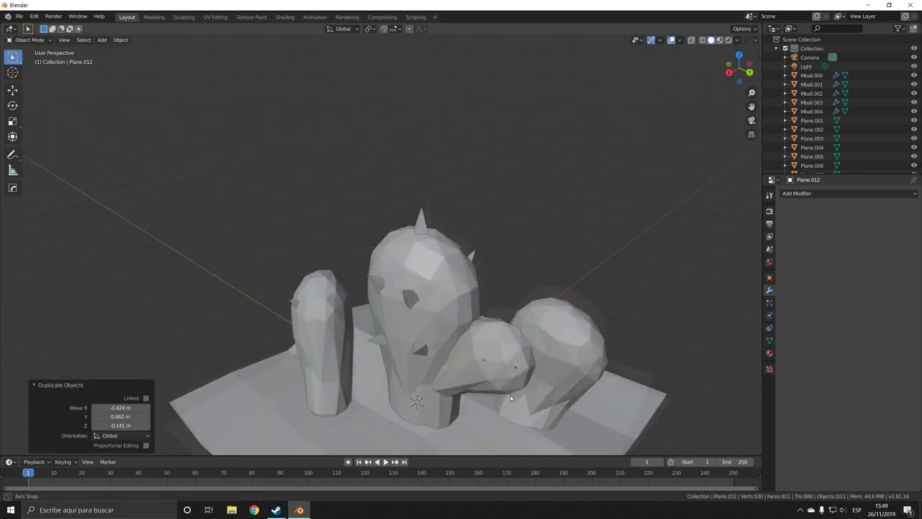
mouse_move(499, 368)
middle_mouse_down()
mouse_move(507, 396)
mouse_move(490, 324)
middle_mouse_up()
key("g")
key("x")
left_click(486, 394)
Step: Re-angle one spike on the right cactus and move it into place
left_click(548, 330)
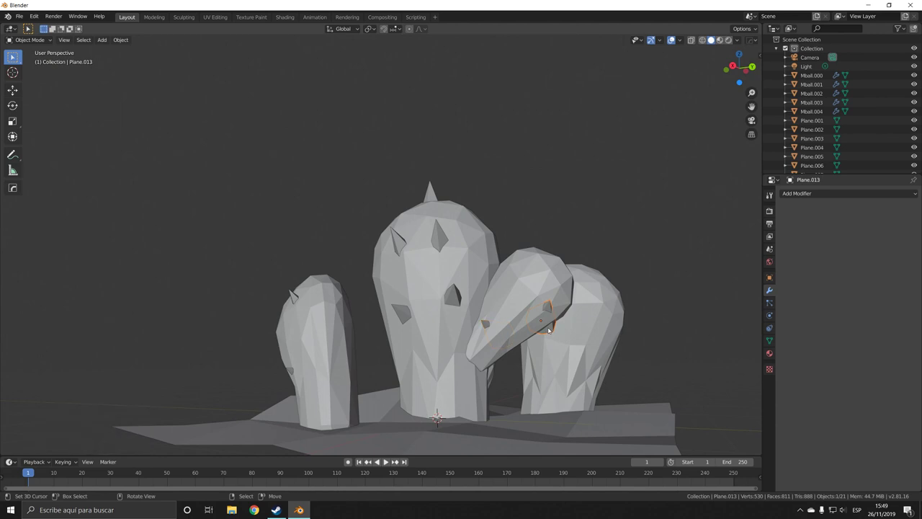
key("r")
left_click(545, 355)
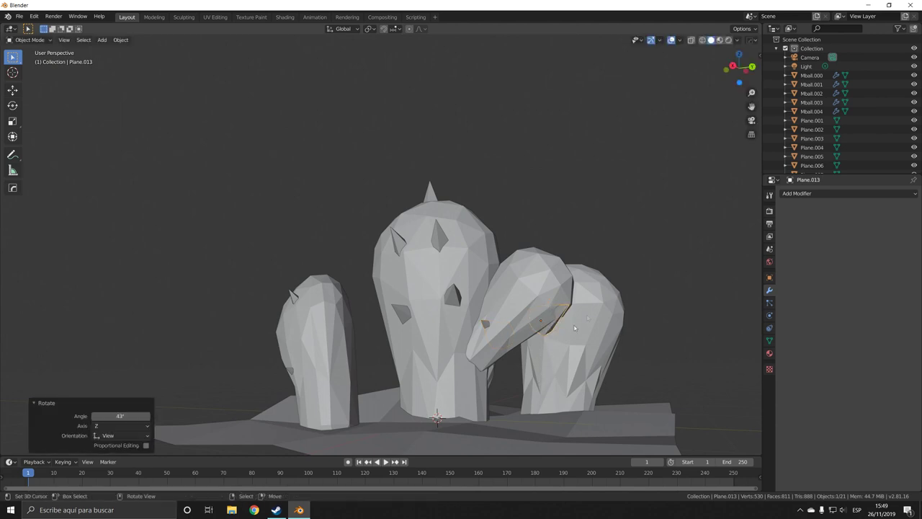
key("r")
left_click(570, 344)
key("r")
left_click(573, 344)
key("g")
left_click(554, 353)
mouse_move(555, 353)
middle_mouse_down()
mouse_move(530, 366)
mouse_move(508, 360)
middle_mouse_up()
Step: Reposition another right-cactus spike, then duplicate it and rotate the copy
left_click(491, 348)
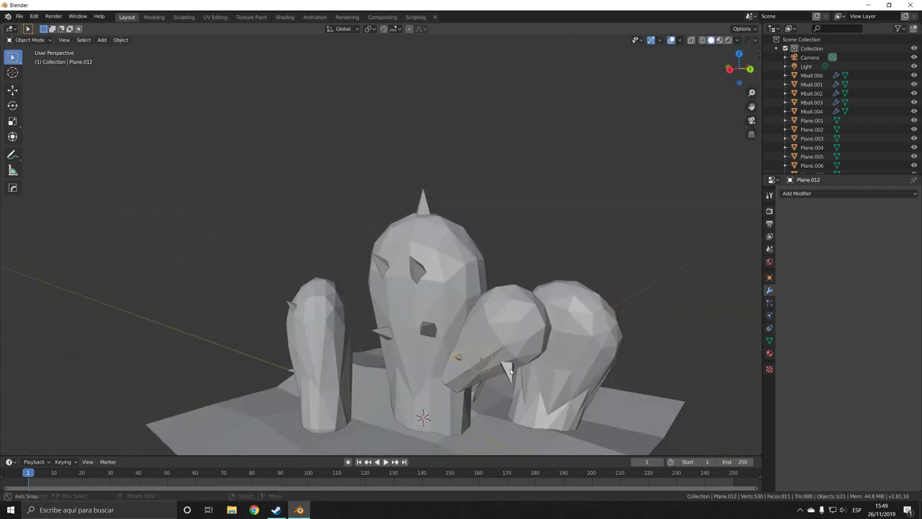
key("g")
left_click(523, 373)
key("shift+d")
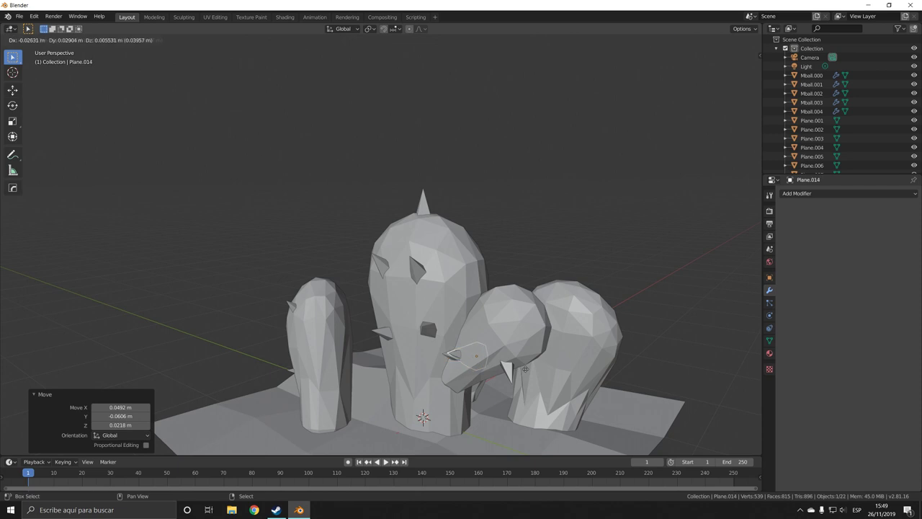
left_click(559, 334)
key("r")
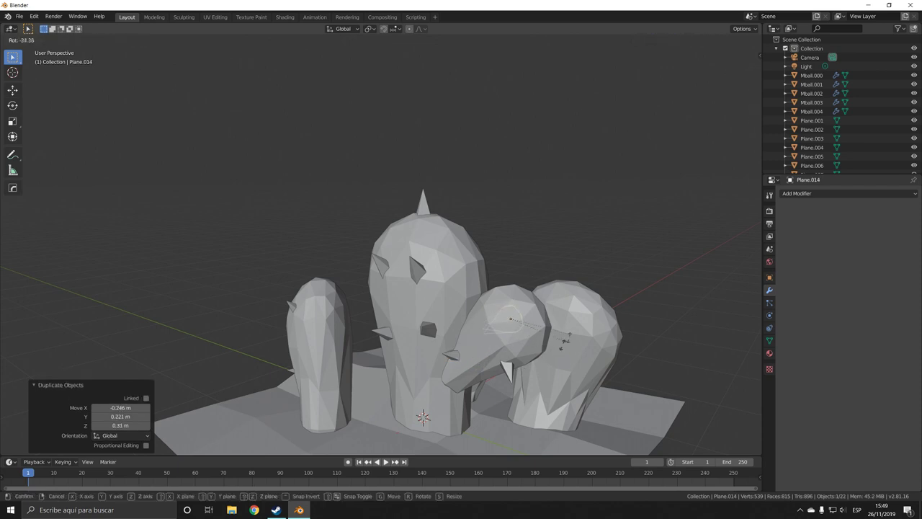
left_click(509, 366)
Step: Raise the copied spike along Z, then adjust its angle and position
key("g")
key("z")
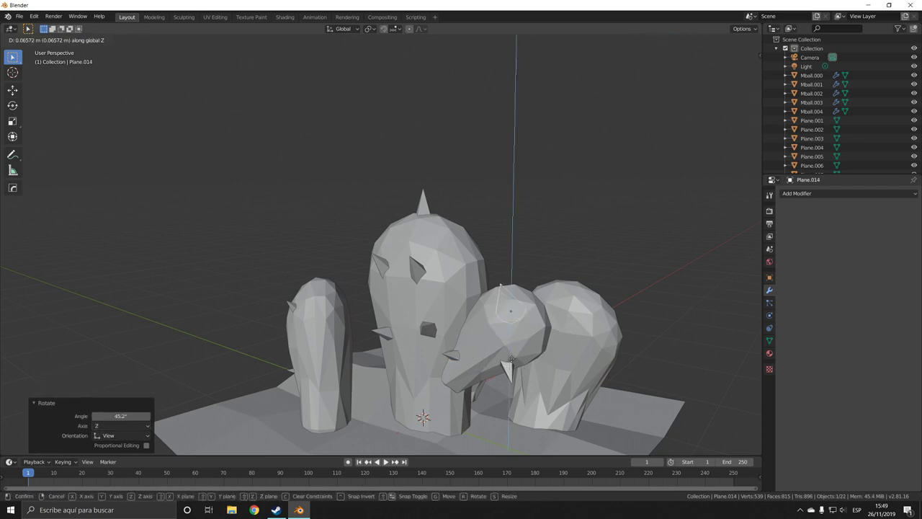
left_click(508, 351)
mouse_move(509, 351)
middle_mouse_down()
mouse_move(528, 361)
mouse_move(468, 420)
mouse_move(424, 405)
middle_mouse_up()
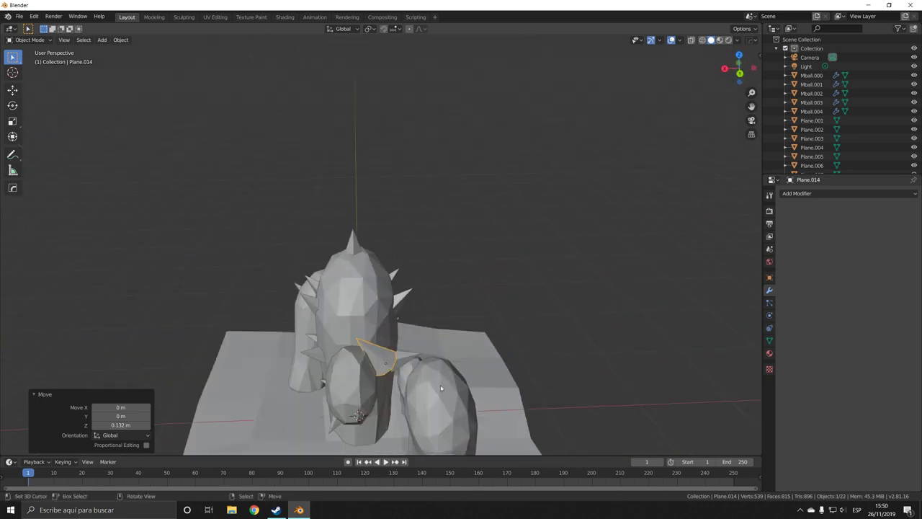
key("r")
left_click(472, 402)
key("g")
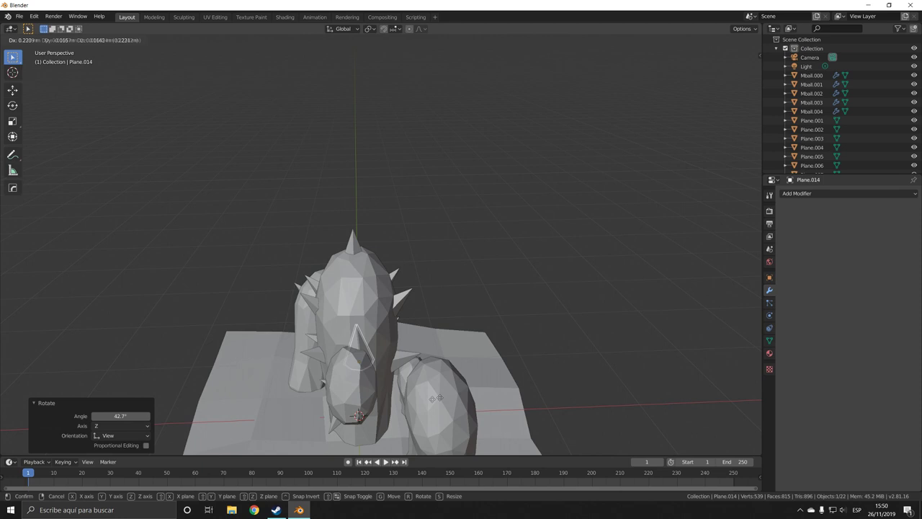
left_click(429, 404)
Step: Duplicate a pair of spikes onto the rounded right stem, turning one about -31°
middle_click_drag(430, 404, 389, 402)
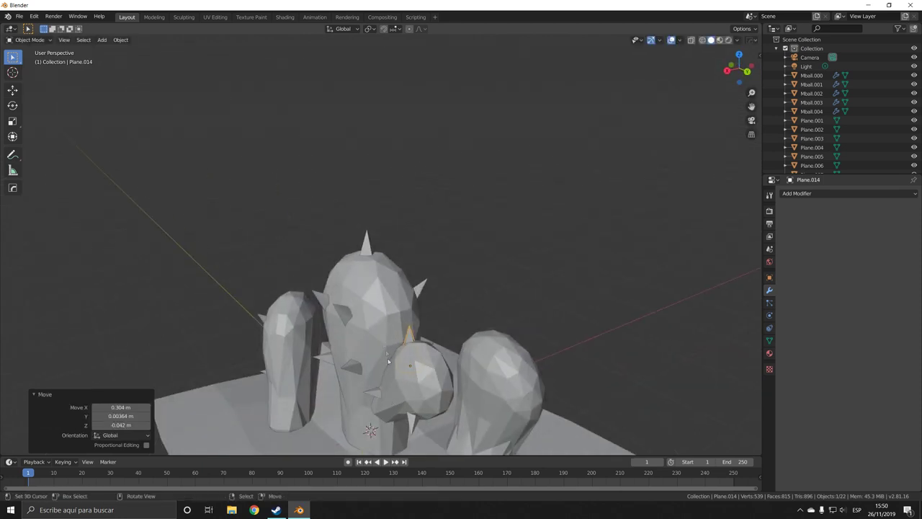
left_click(341, 320)
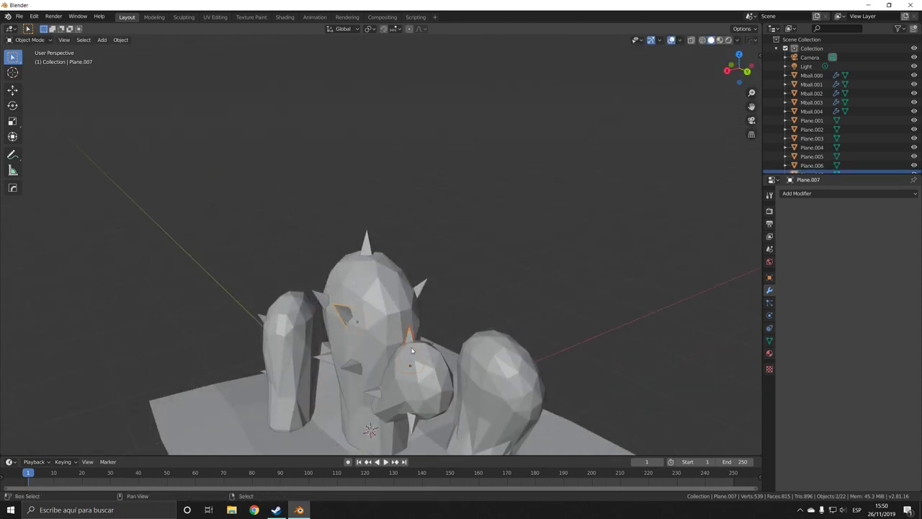
key("shift+d")
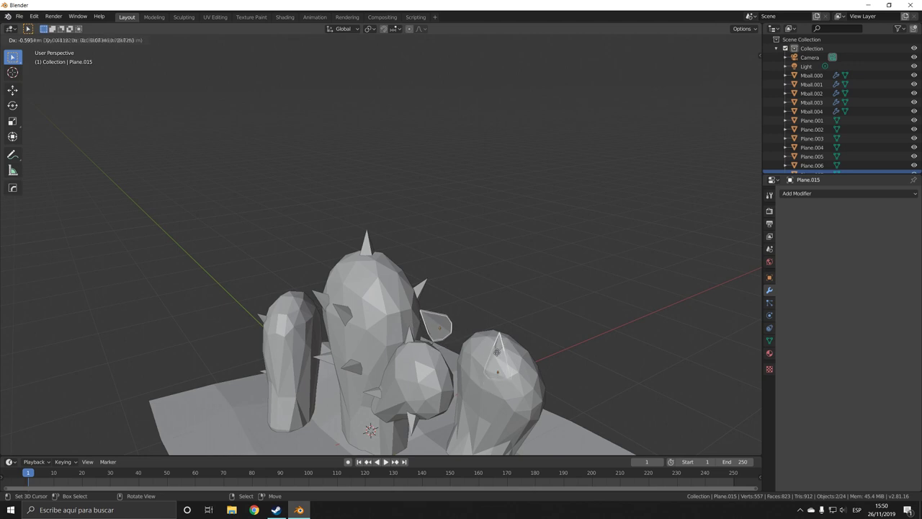
left_click(444, 326)
key("g")
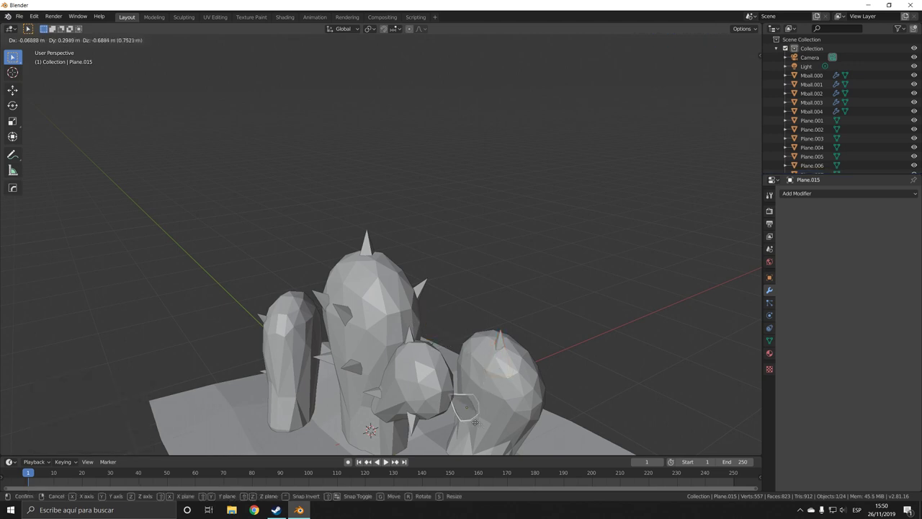
left_click(490, 429)
key("r")
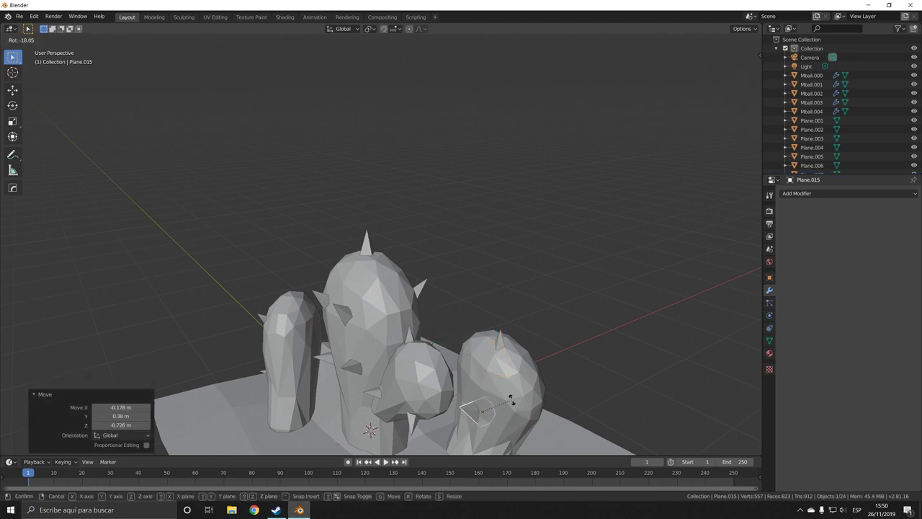
left_click(509, 405)
mouse_move(508, 405)
middle_mouse_down()
mouse_move(409, 373)
mouse_move(374, 386)
mouse_move(391, 388)
middle_mouse_up()
scroll(392, 386, "up", 4)
scroll(375, 402, "down", 3)
Step: Slide the front-stem base spike along X, turn it about Z, and re-angle the higher spike
left_click(382, 379)
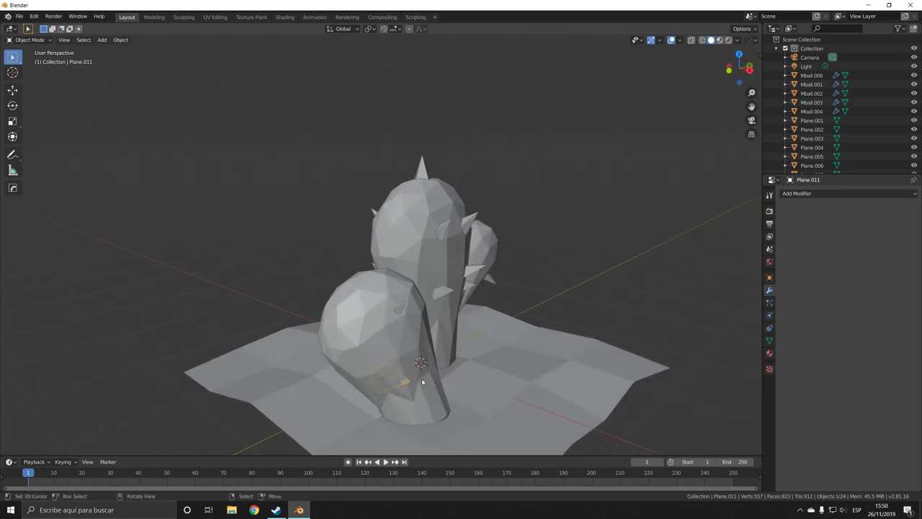
key("g")
key("x")
left_click(435, 386)
key("r")
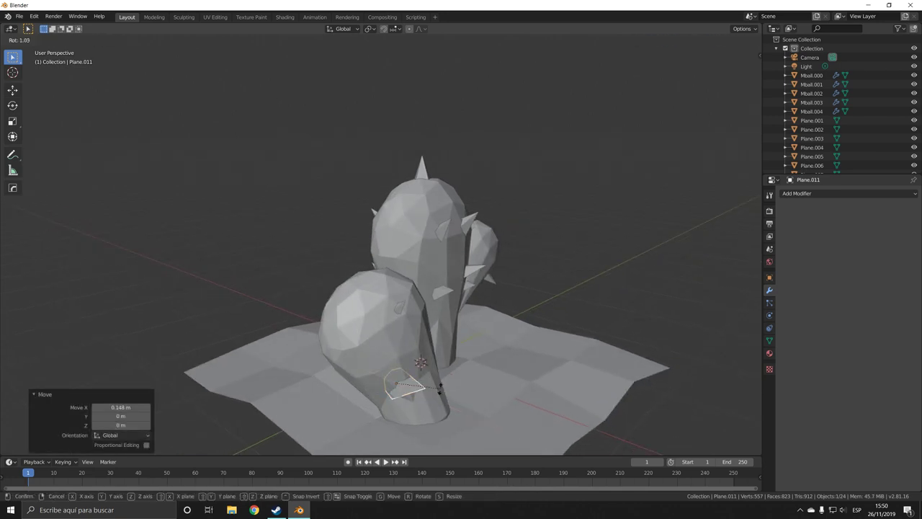
key("z")
left_click(417, 411)
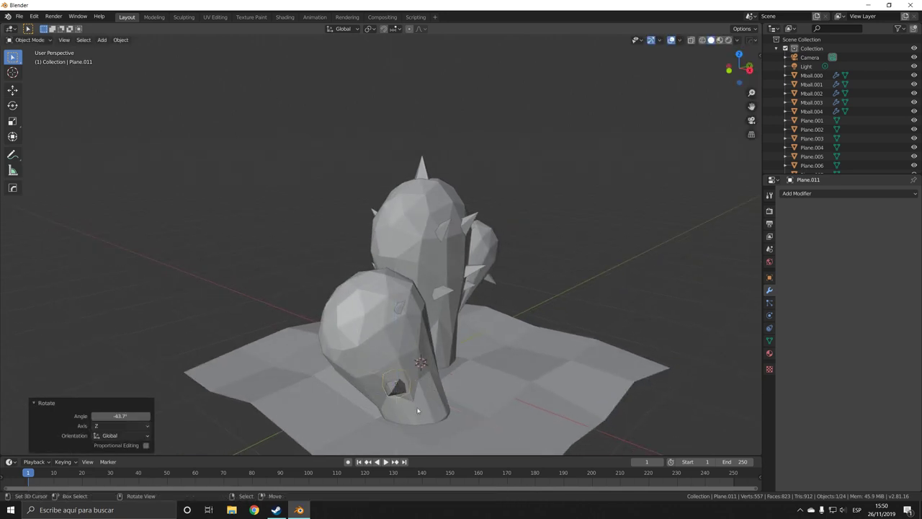
left_click(405, 330)
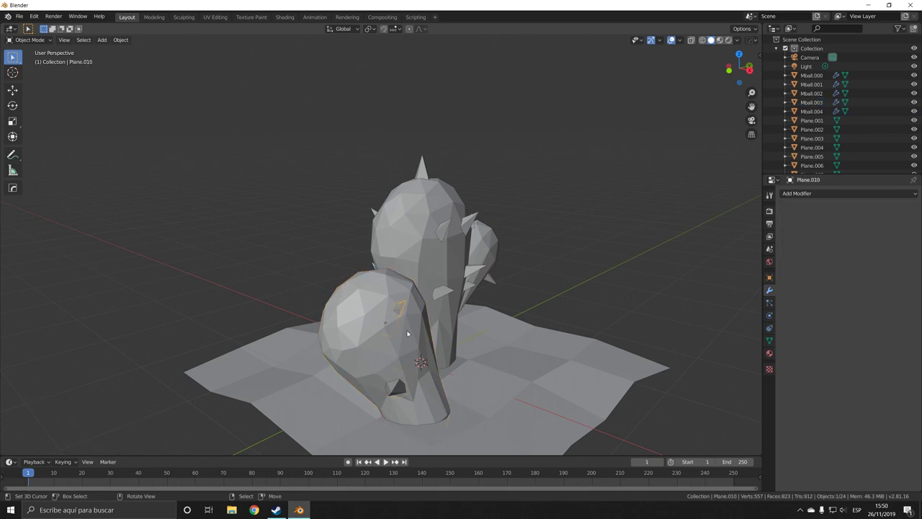
key("r")
left_click(401, 339)
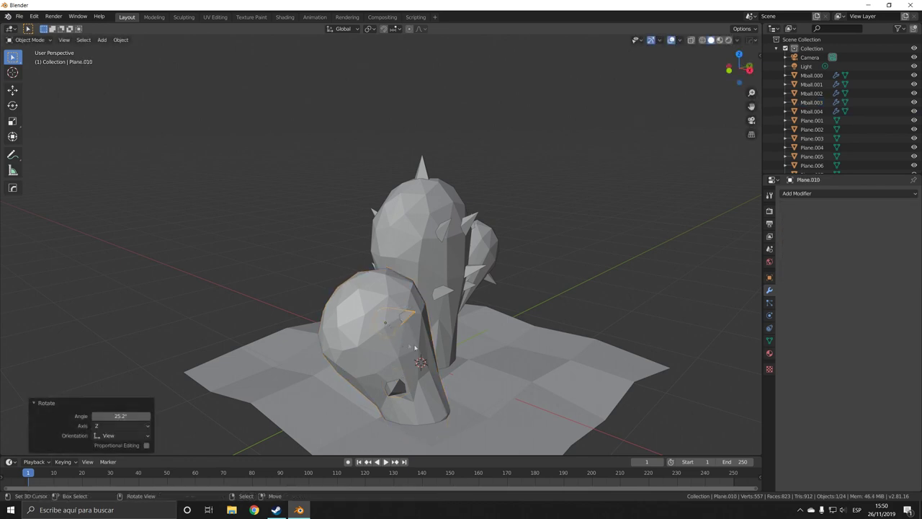
middle_click_drag(401, 340, 402, 369)
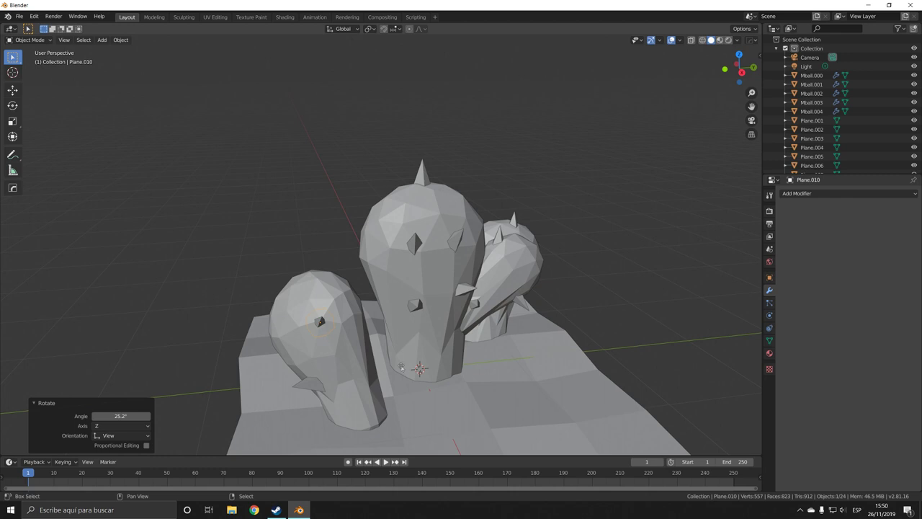
Step: Duplicate the spike, turn the copy about 73° on Z, and slide it along X
key("shift+d")
left_click(436, 381)
key("r")
key("z")
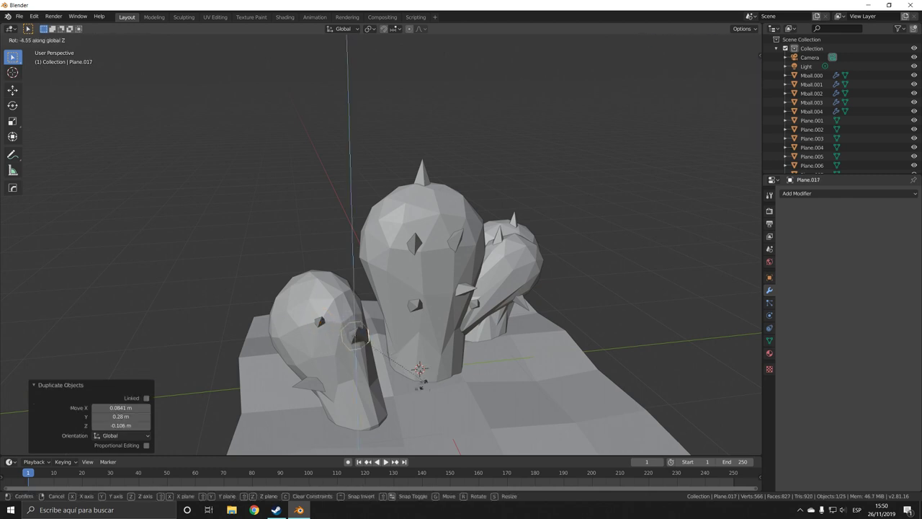
key("g")
left_click(507, 357)
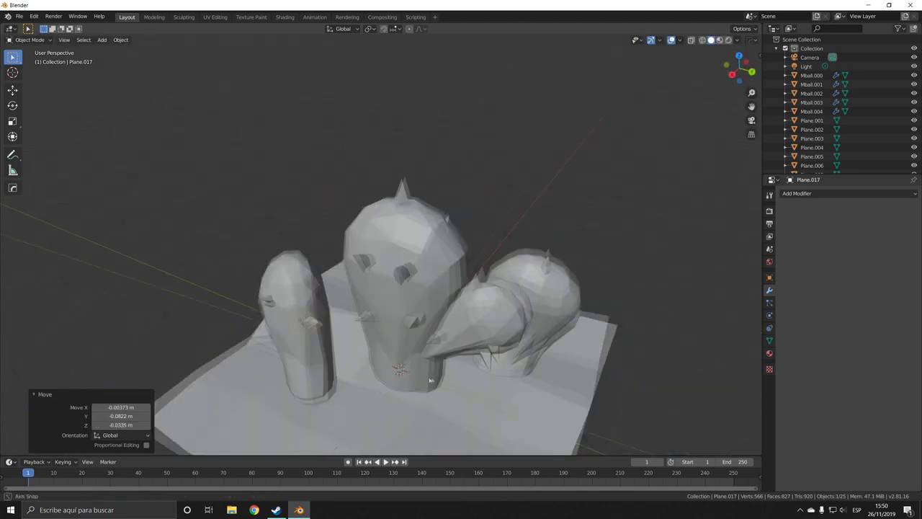
mouse_move(507, 357)
middle_mouse_down()
mouse_move(461, 346)
mouse_move(425, 387)
mouse_move(574, 371)
mouse_move(415, 334)
middle_mouse_up()
key("g")
key("x")
key("Return")
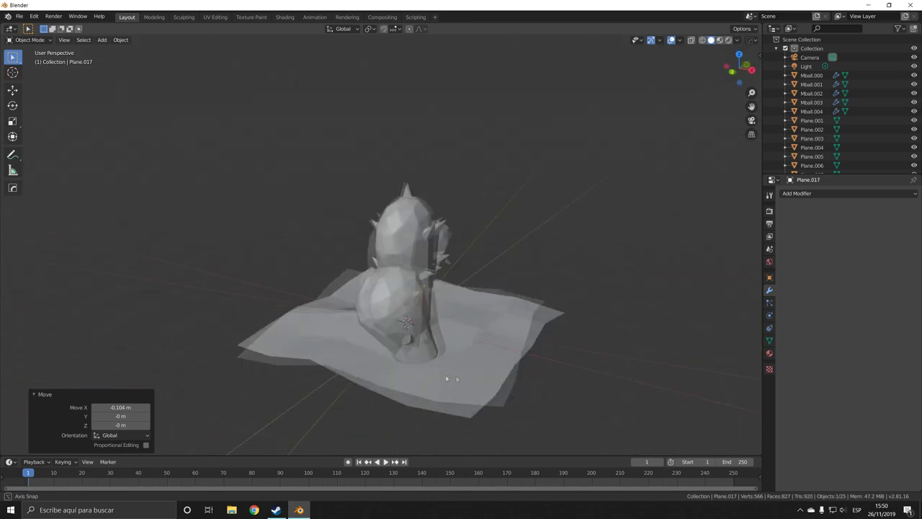
scroll(415, 333, "up", 2)
key("alt+z")
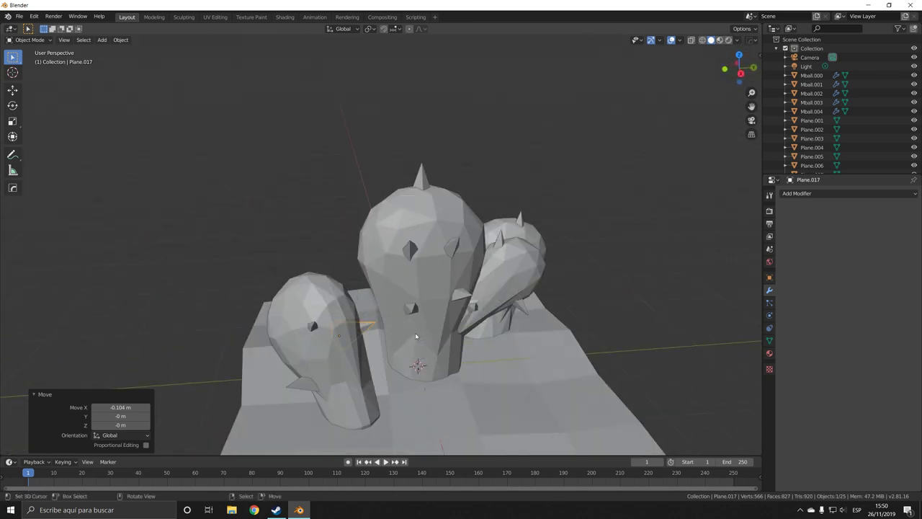
Step: Add a cube in Edit Mode by mistake, delete it, and return to Object Mode
key("Tab")
scroll(421, 334, "down", 2)
middle_click_drag(422, 334, 404, 339)
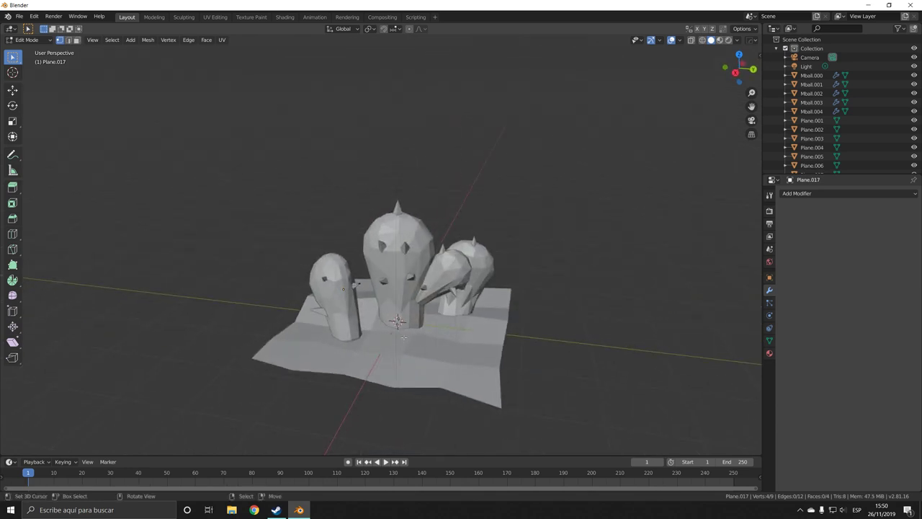
key("shift+a")
left_click(389, 346)
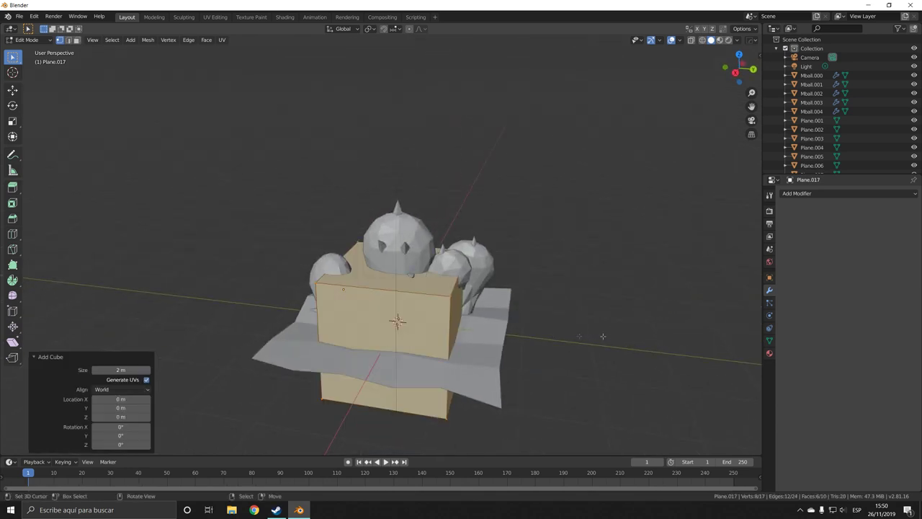
key("s")
left_click(510, 346)
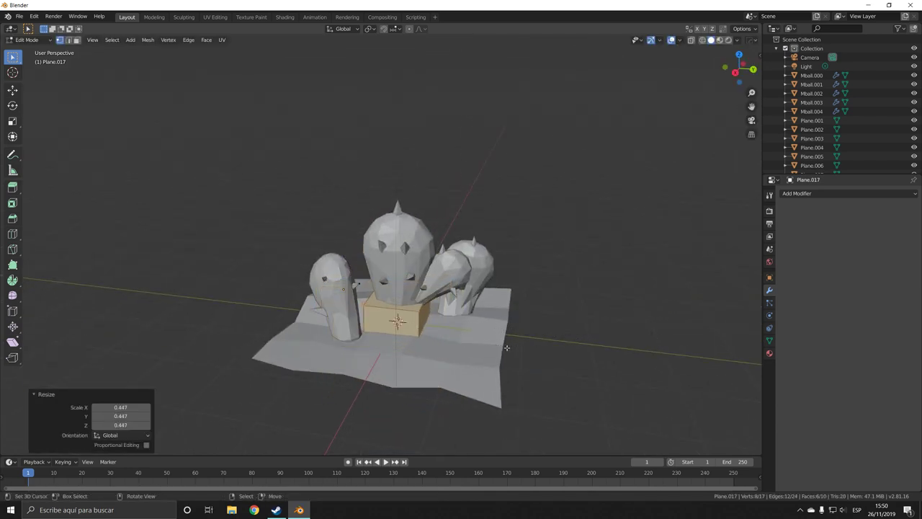
key("x")
left_click(496, 359)
key("Tab")
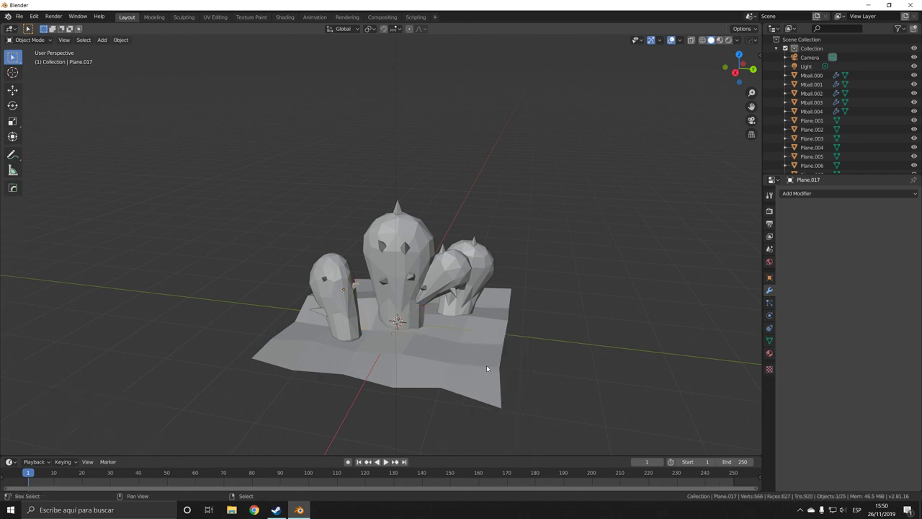
Step: Add a new small cube and rotate it, including a turn about Z
key("shift+a")
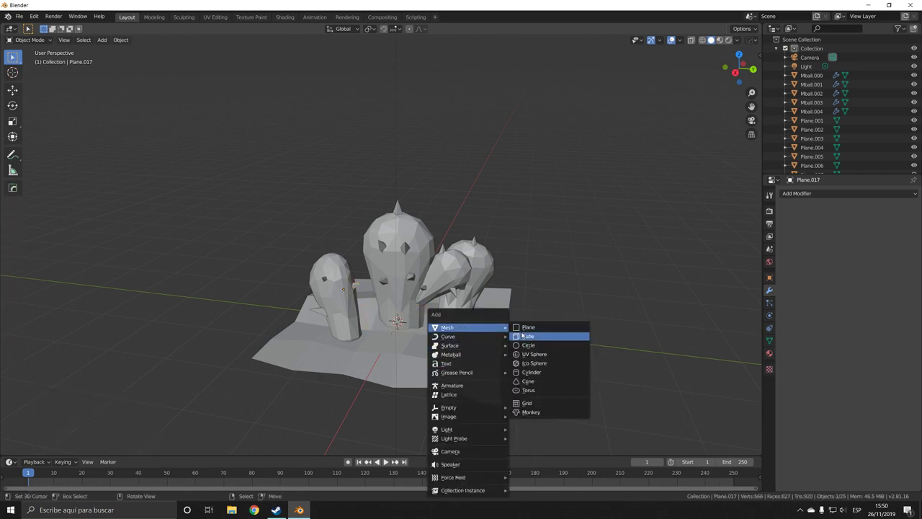
left_click(523, 335)
key("s")
left_click(484, 345)
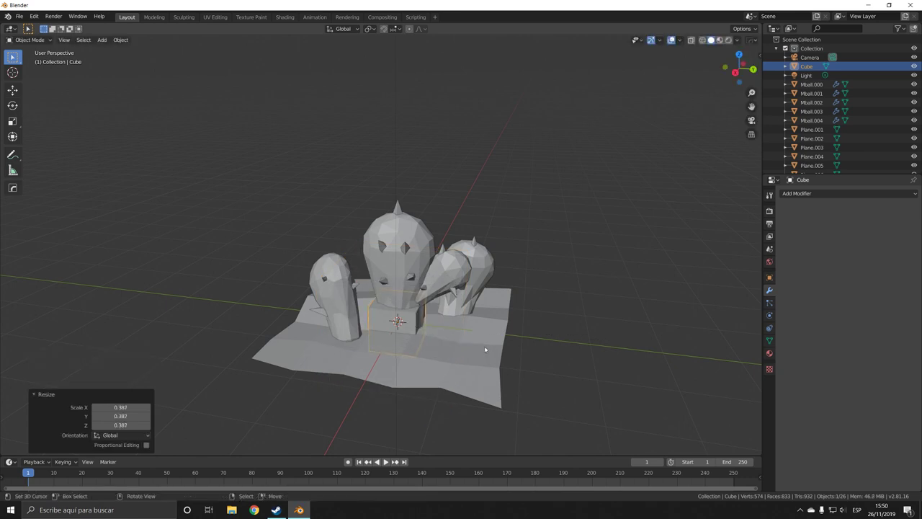
key("r")
left_click(453, 380)
key("r")
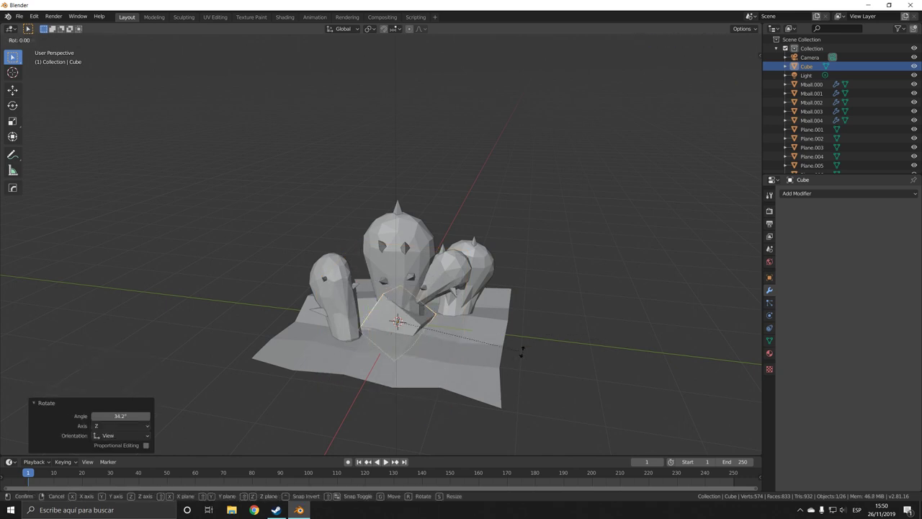
key("z")
left_click(433, 366)
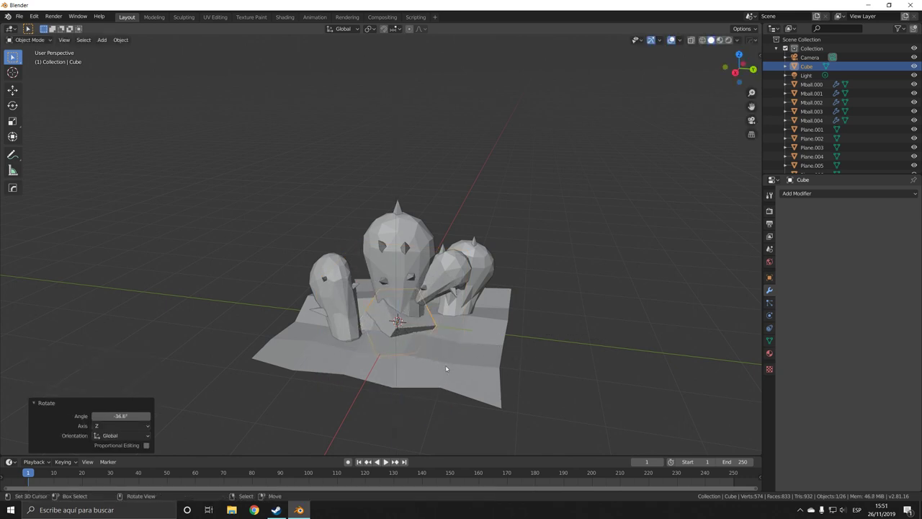
Step: Resize the cube and move it up toward the stem tops, then sideways along X
key("s")
left_click(461, 371)
key("g")
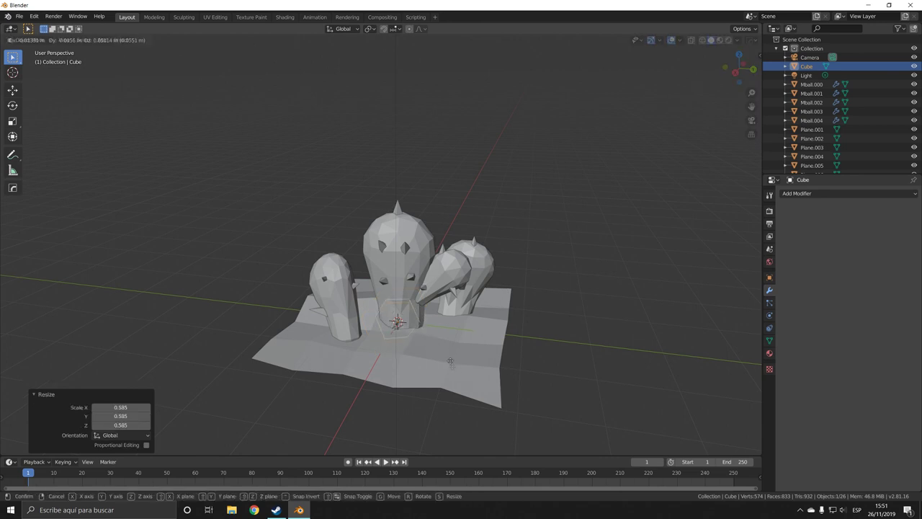
left_click(448, 348)
middle_click_drag(448, 347, 446, 339)
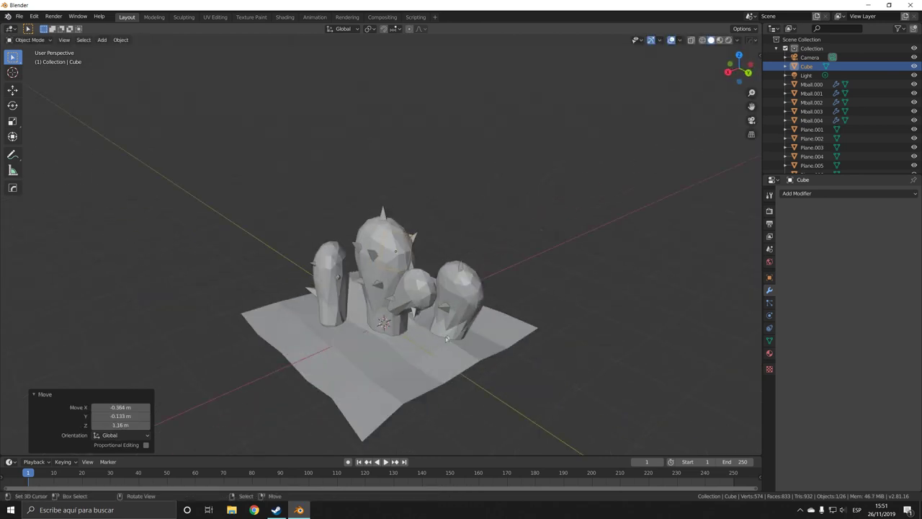
key("g")
key("x")
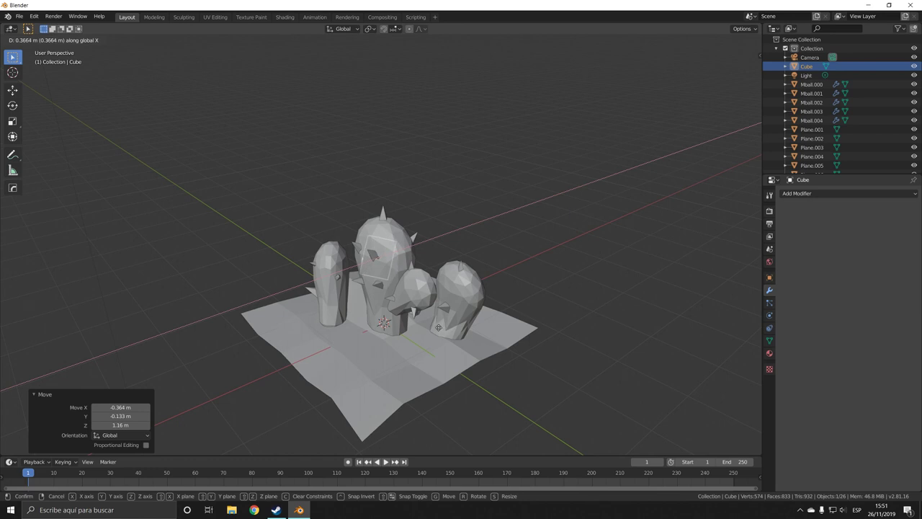
left_click(433, 326)
Step: Rotate the spike on the big cactus to about -123°
scroll(436, 325, "up", 3)
scroll(440, 324, "up", 2)
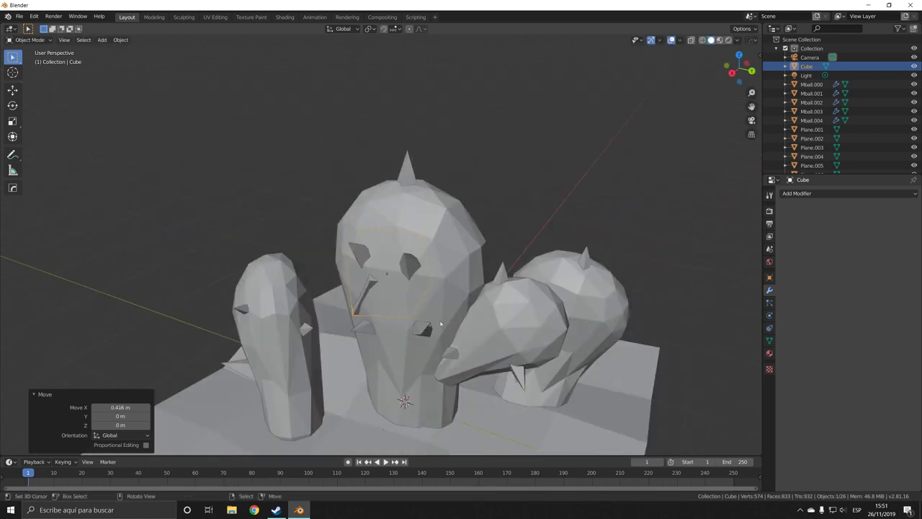
key("r")
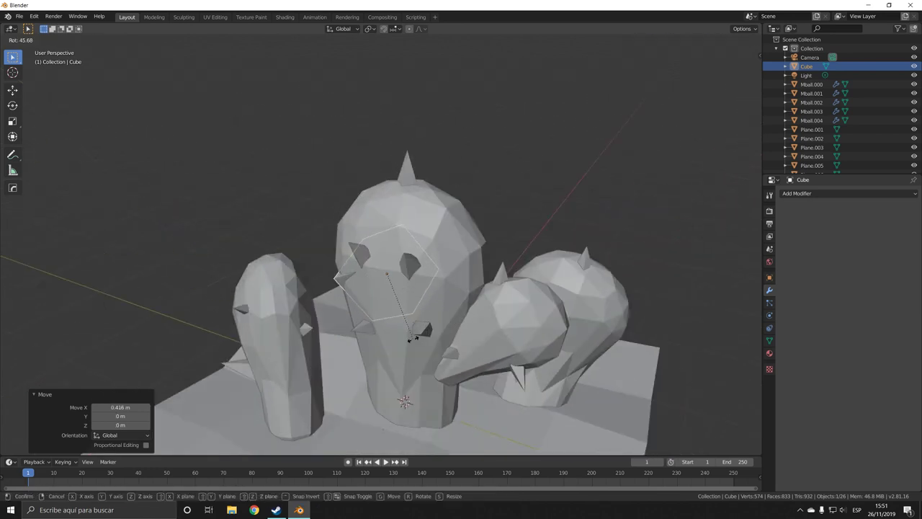
left_click(380, 344)
middle_click_drag(380, 343, 394, 343)
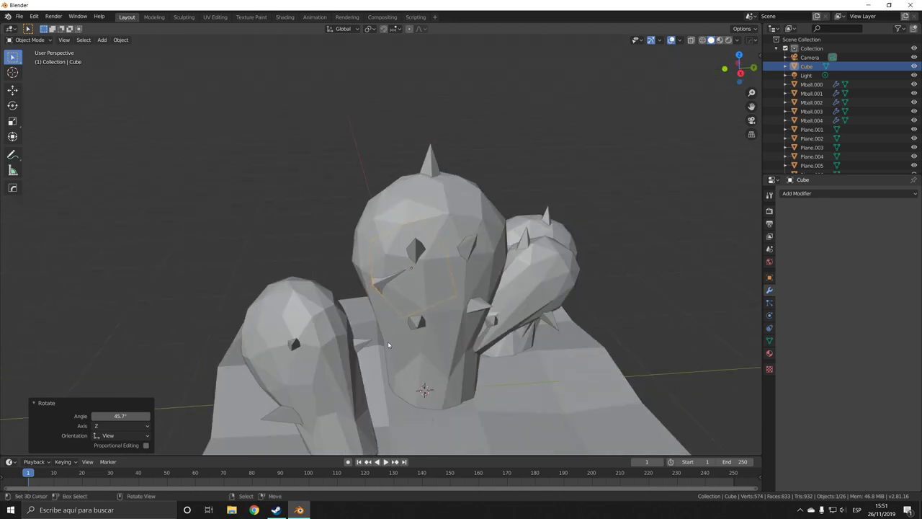
key("r")
left_click(408, 331)
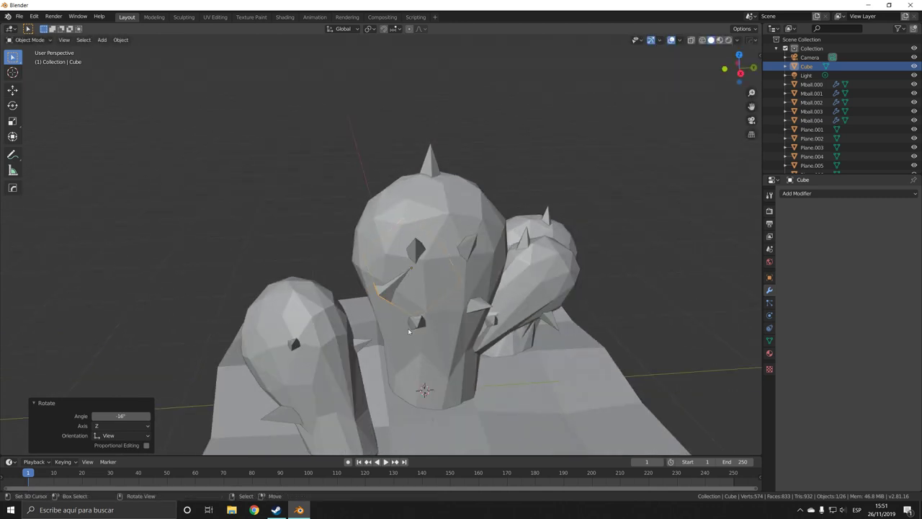
key("r")
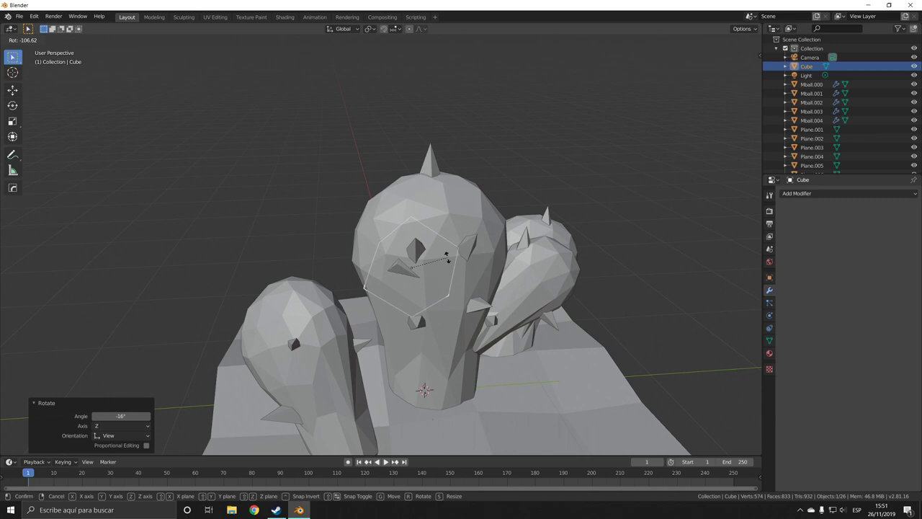
left_click(446, 260)
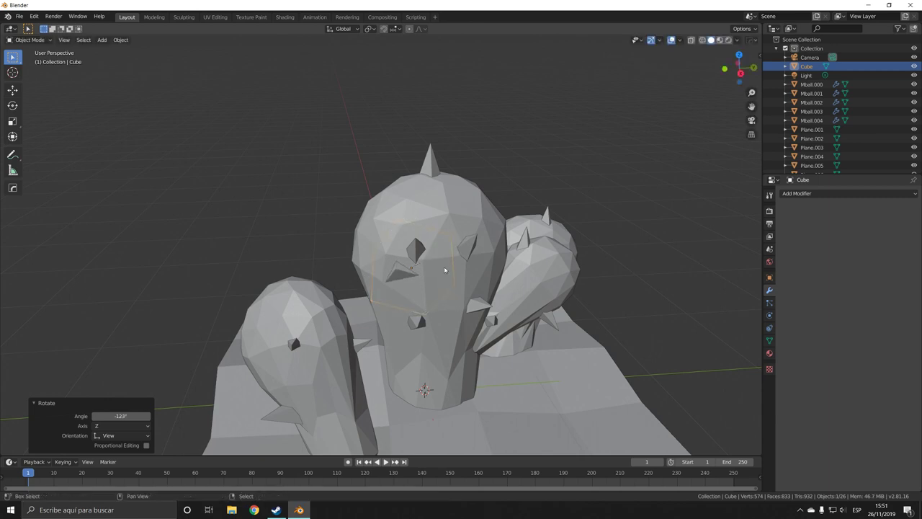
Step: Duplicate the spike and slide the copy along X lower on the big cactus
key("shift+d")
left_click(458, 364)
mouse_move(457, 364)
middle_mouse_down()
mouse_move(456, 388)
mouse_move(471, 386)
middle_mouse_up()
key("g")
key("x")
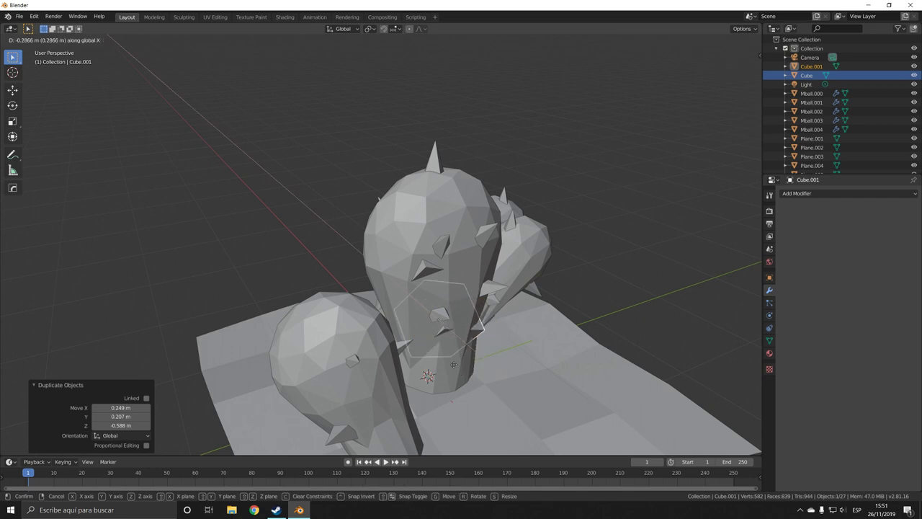
left_click(454, 365)
middle_click_drag(454, 364, 441, 362)
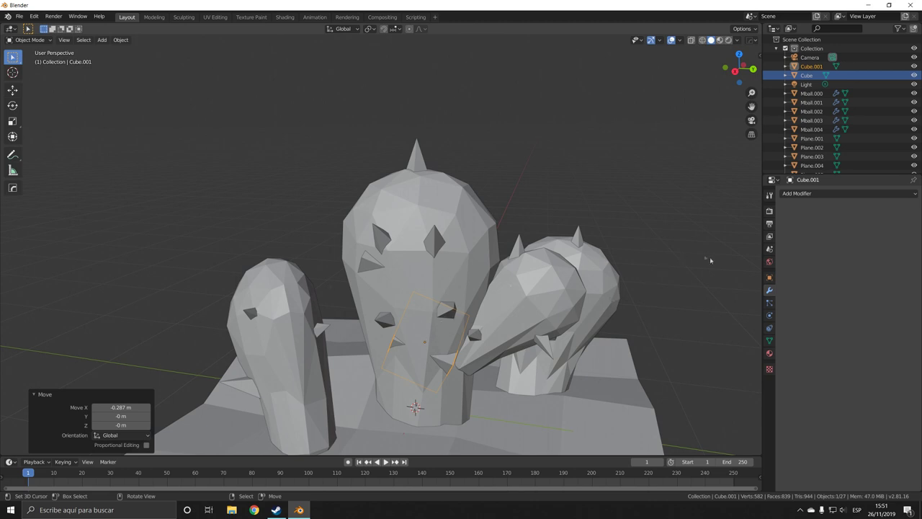
Step: Select the big central cactus and create a new material for it
left_click(438, 296)
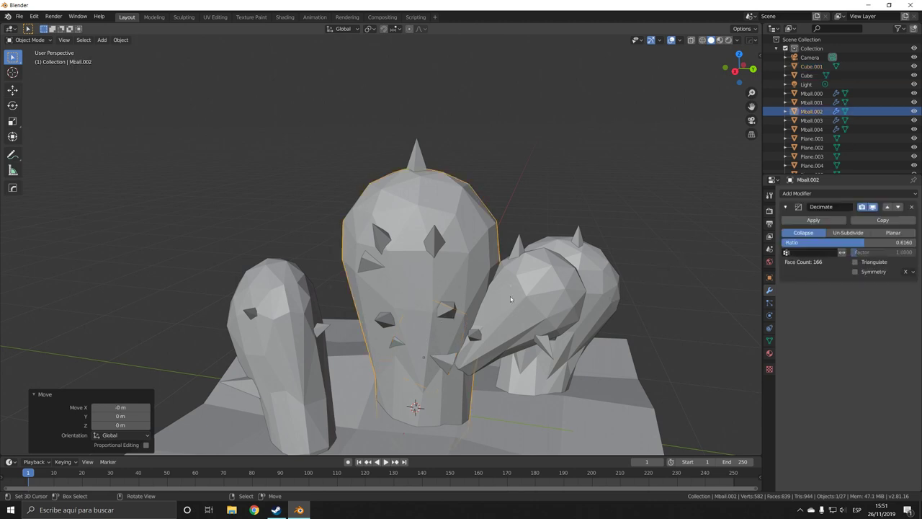
left_click(769, 353)
left_click(840, 233)
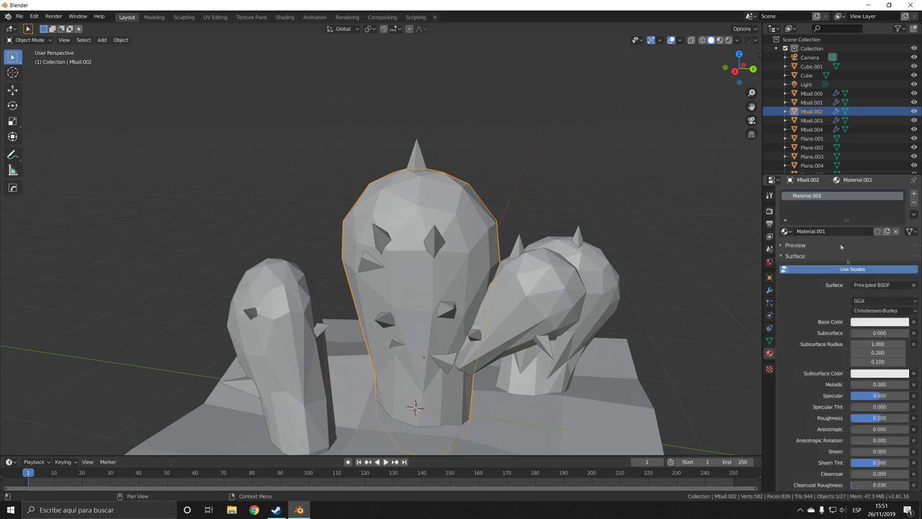
Step: Give the big cactus a light green base colour and specular 1.000, viewed in Material Preview
left_click(875, 324)
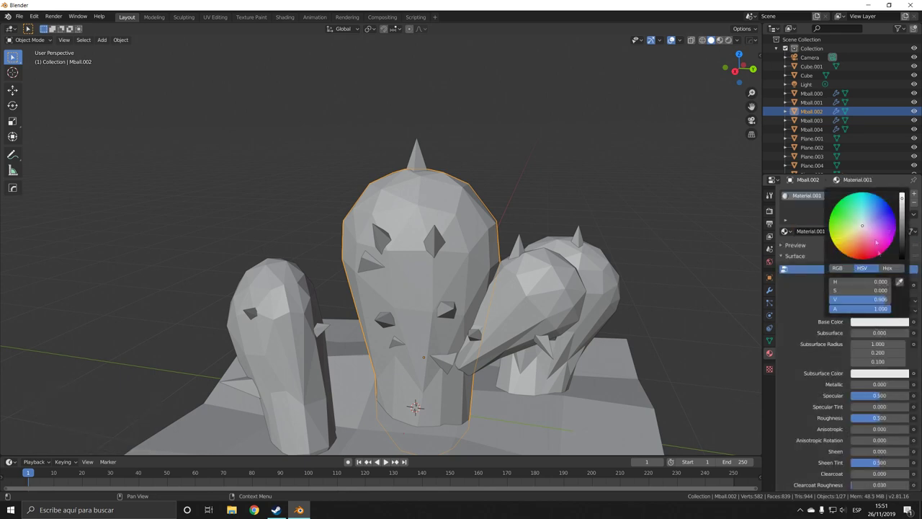
left_click(853, 231)
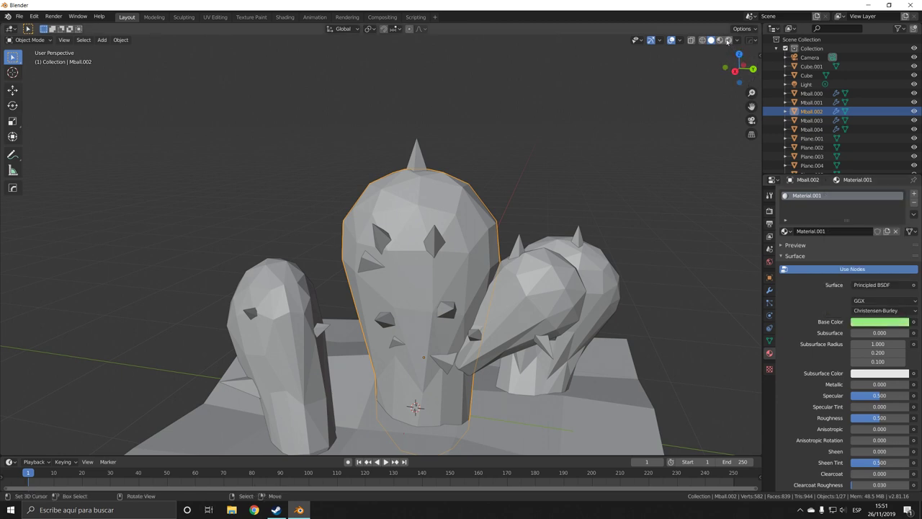
left_click(729, 40)
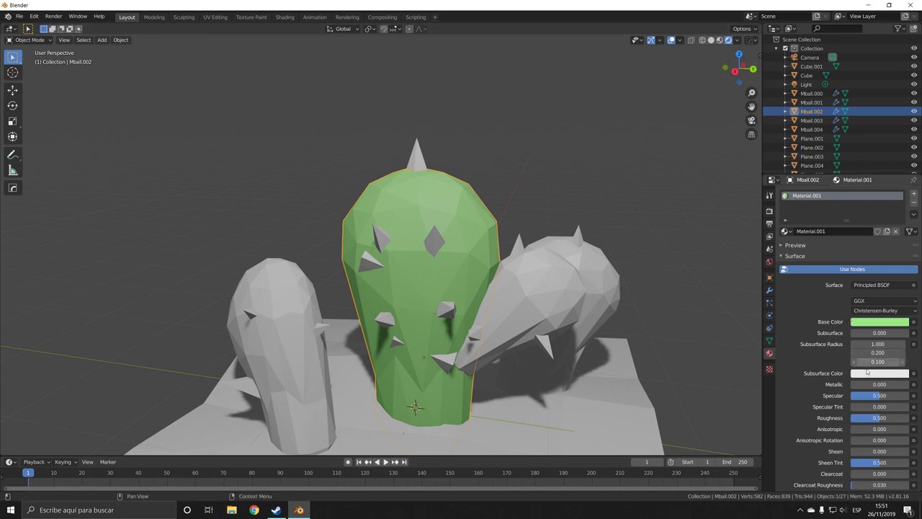
left_click_drag(879, 395, 906, 396)
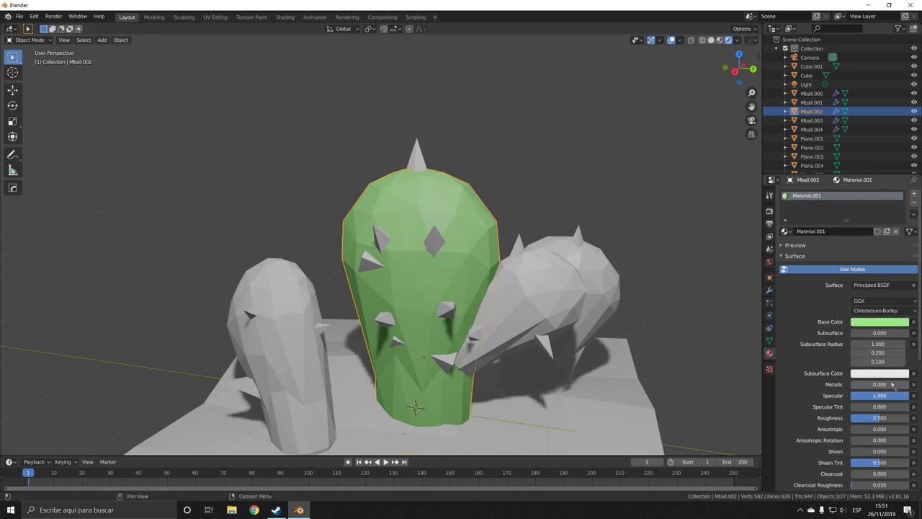
left_click(874, 326)
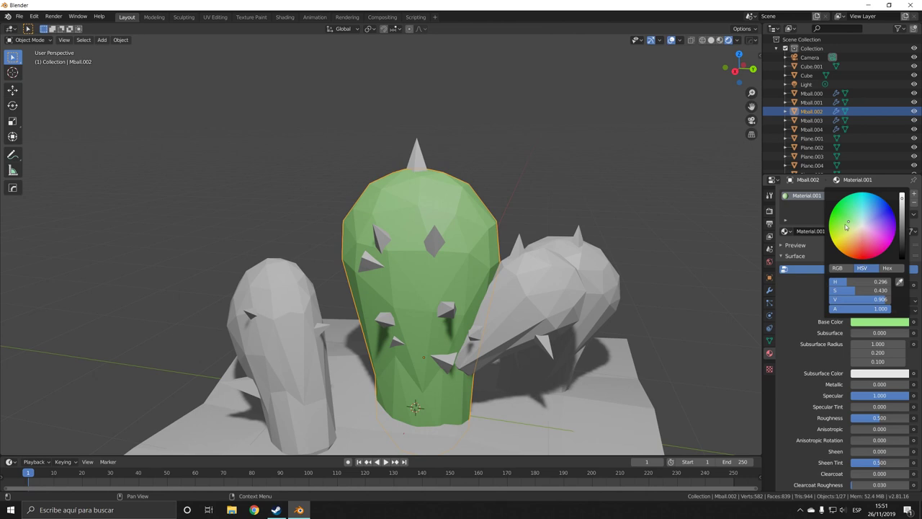
left_click(548, 304)
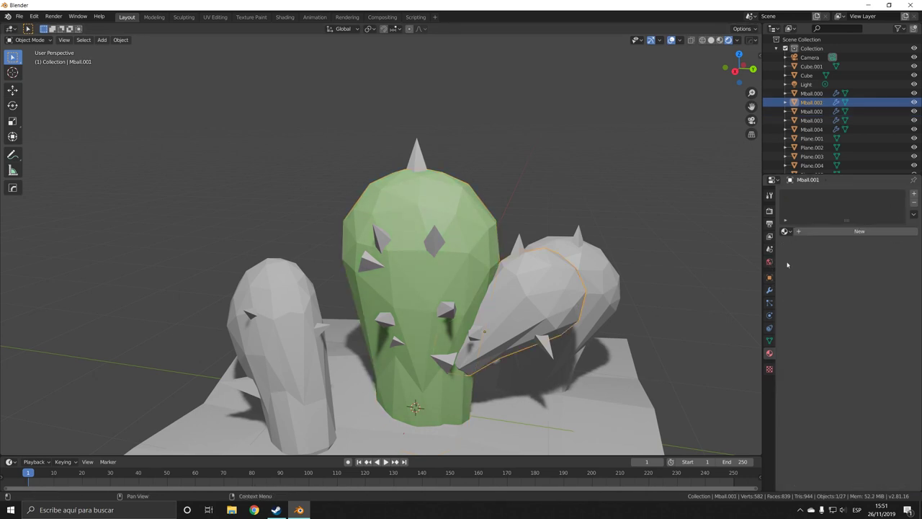
Step: Assign the green Material.001 to the selected cactus and the back cactus
left_click(786, 231)
left_click(800, 252)
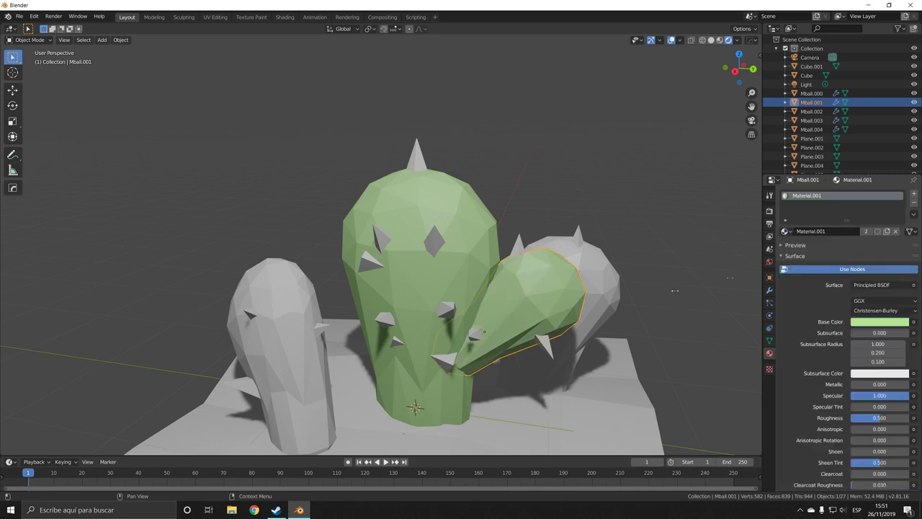
left_click(611, 278)
left_click(785, 232)
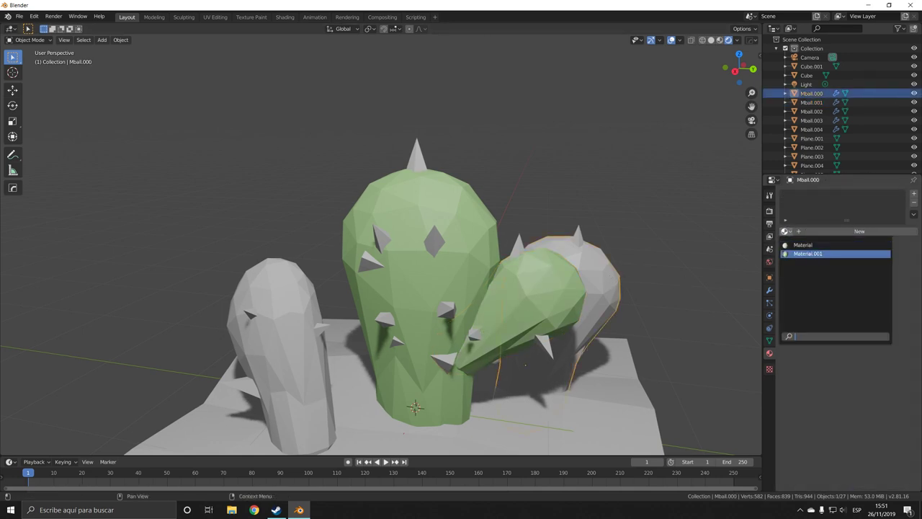
left_click(807, 253)
Step: Give the tall left cactus Material.001 and lower its roughness to 0.03
left_click_drag(278, 331, 279, 332)
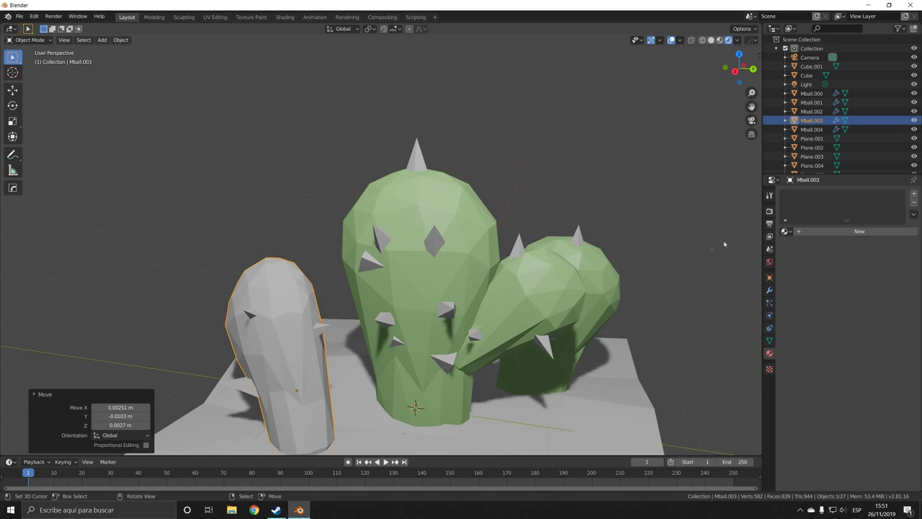
left_click(785, 231)
left_click(791, 256)
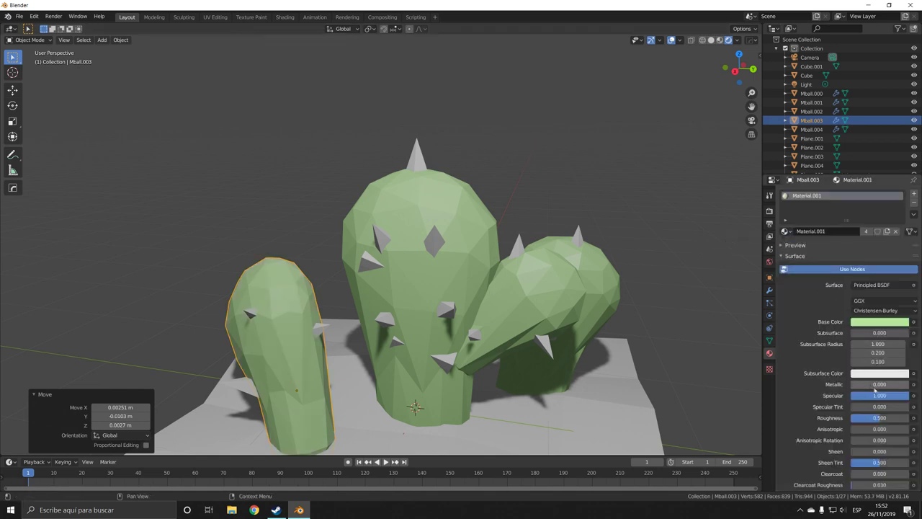
left_click_drag(878, 418, 881, 418)
type("0.030")
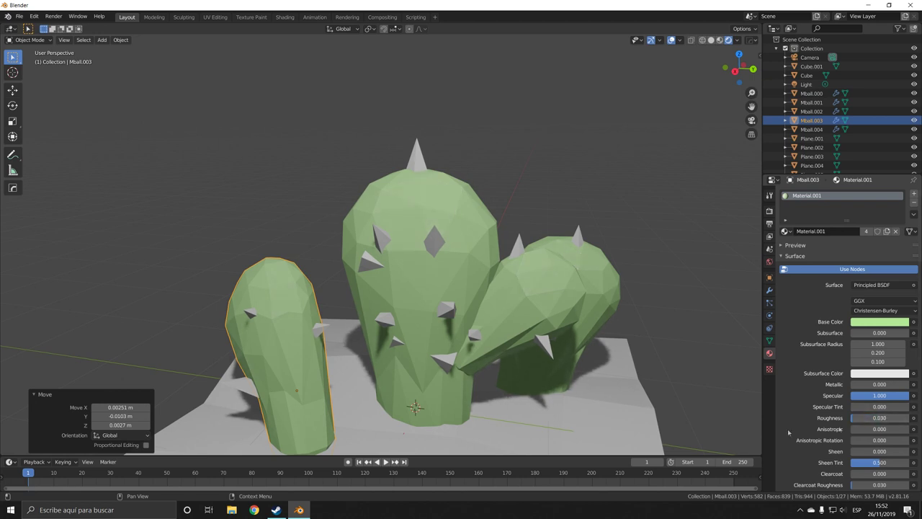
left_click(411, 168)
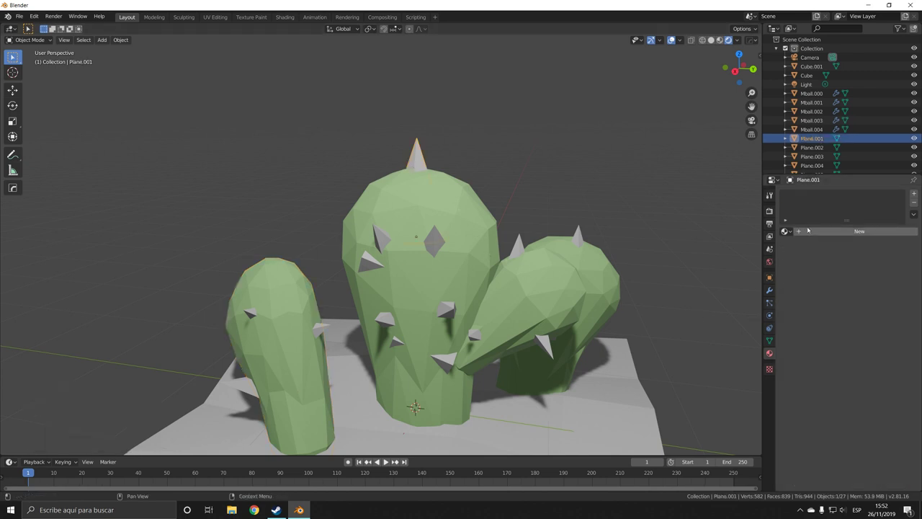
Step: Give the top spike a separate copy of Material.001 with a darker green base colour
left_click(784, 231)
left_click(856, 249)
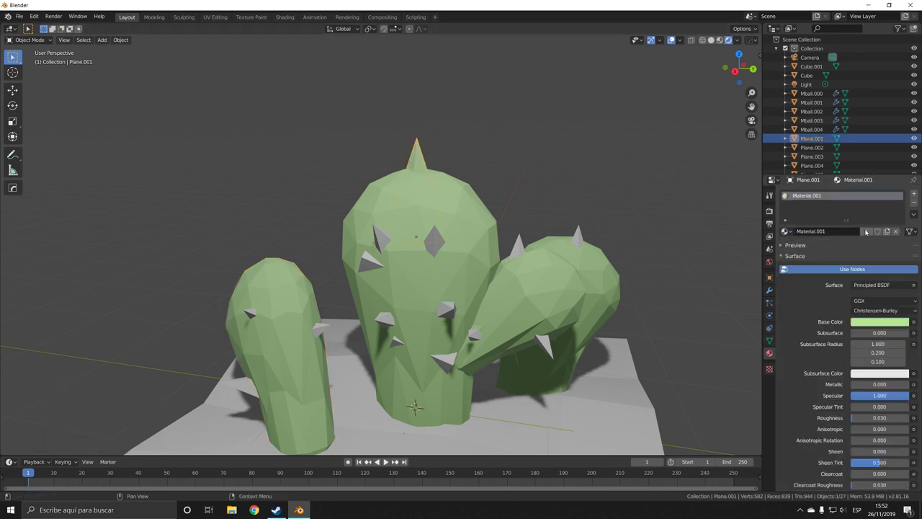
left_click(867, 231)
left_click(880, 322)
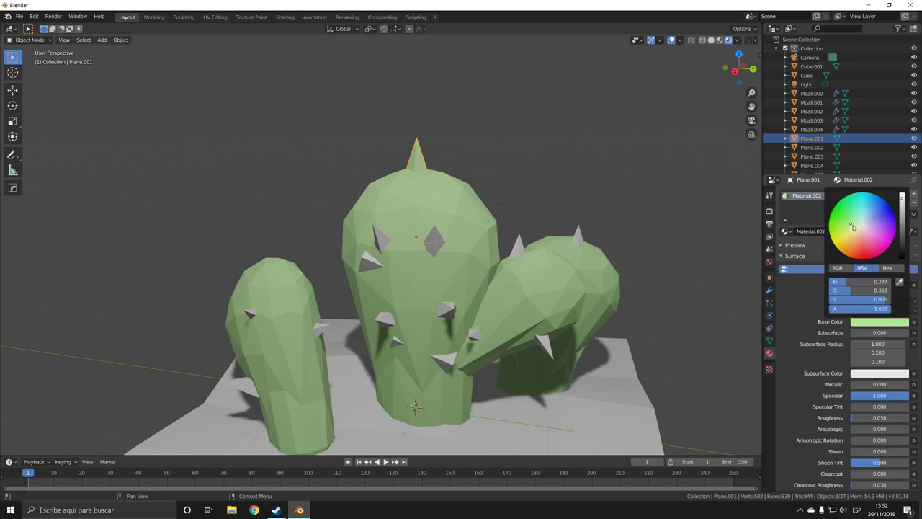
left_click_drag(903, 225, 902, 241)
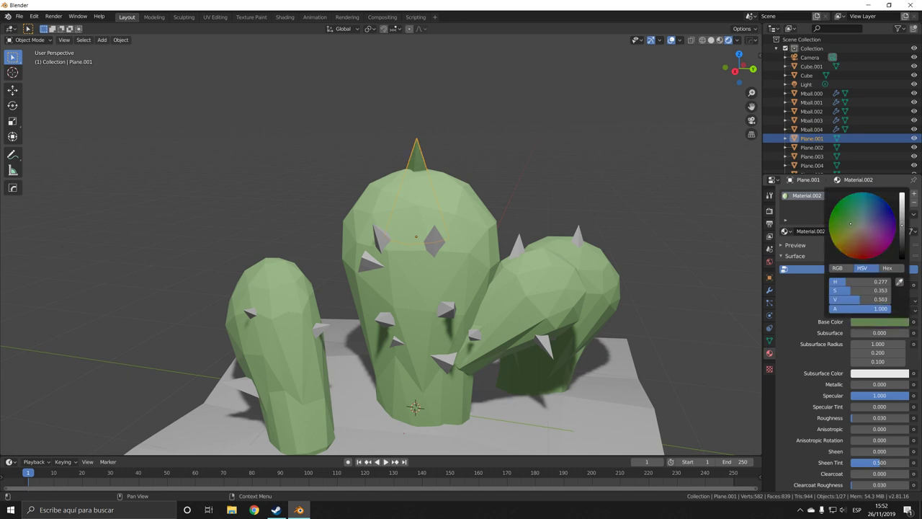
Step: Assign the darker Material.002 to a spike on the right cactus
left_click(517, 236)
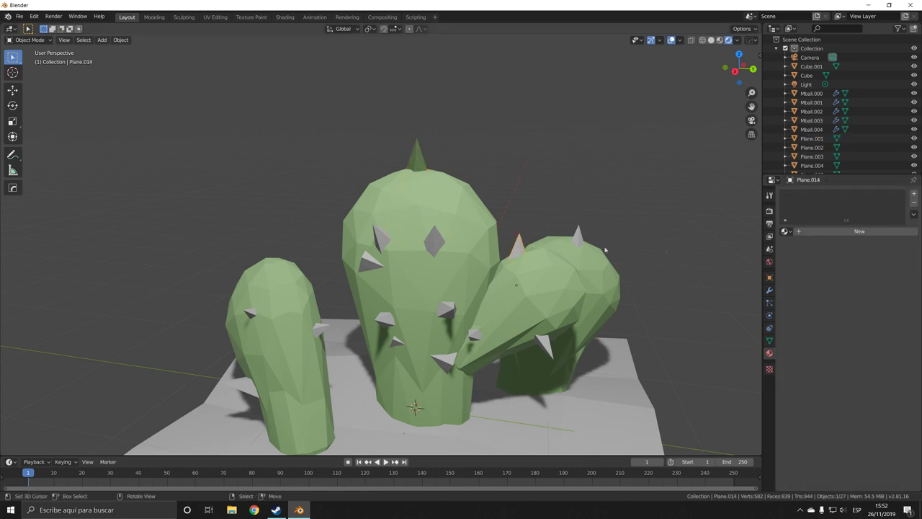
left_click(784, 230)
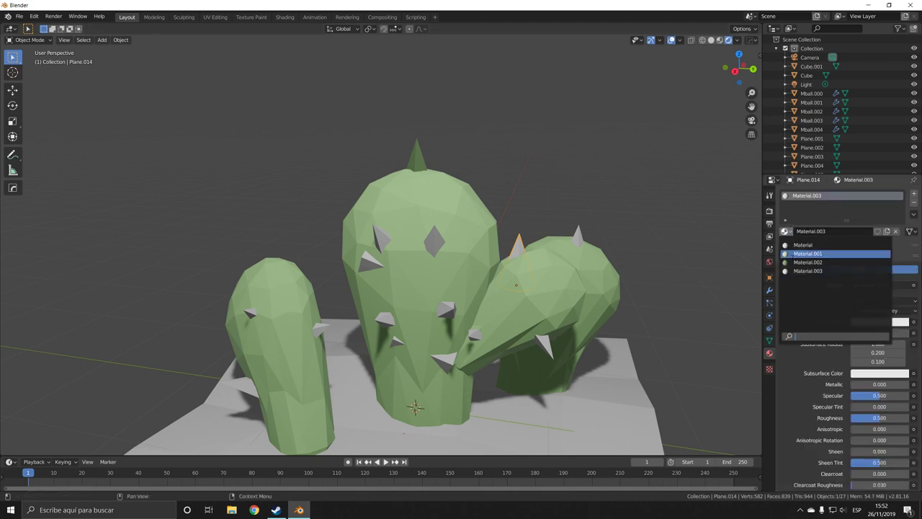
left_click(807, 253)
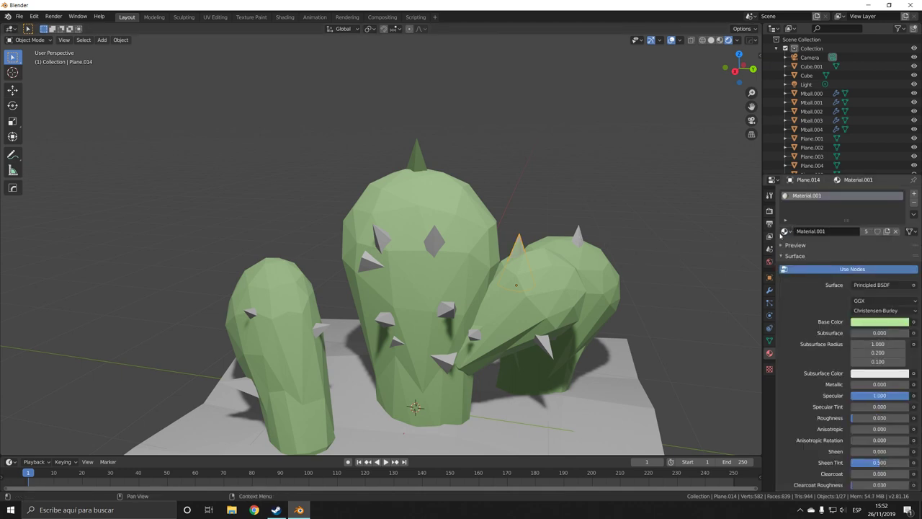
left_click(784, 231)
left_click(790, 256)
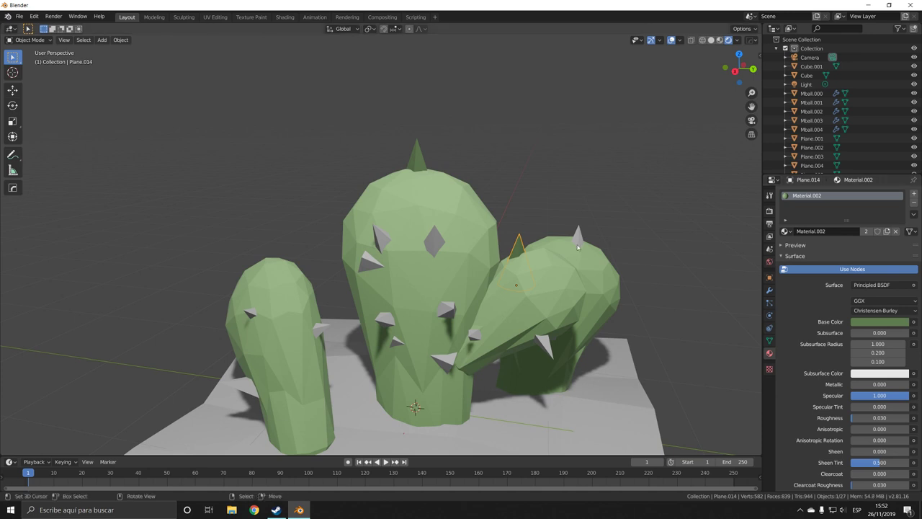
left_click(579, 238)
Step: Apply Material.002 to the selected spike, Plane.013 and Plane.012
left_click(784, 230)
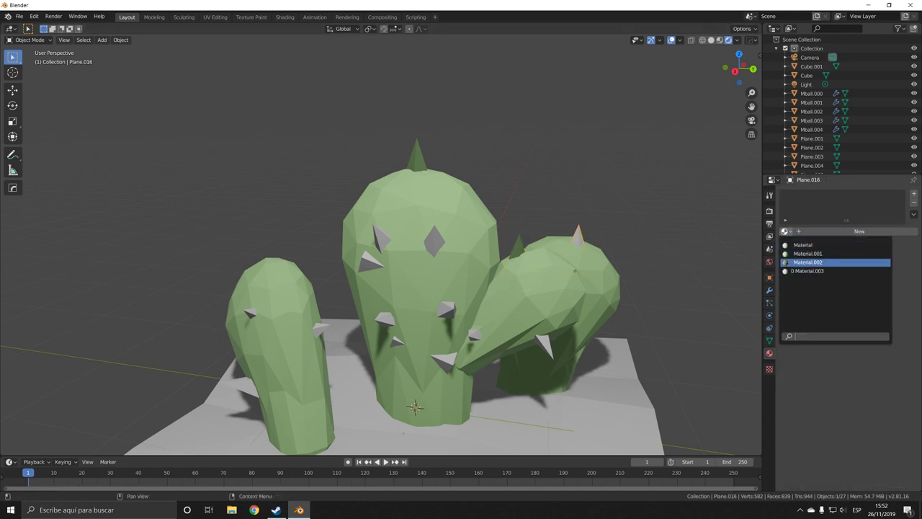
left_click(807, 262)
left_click(546, 346)
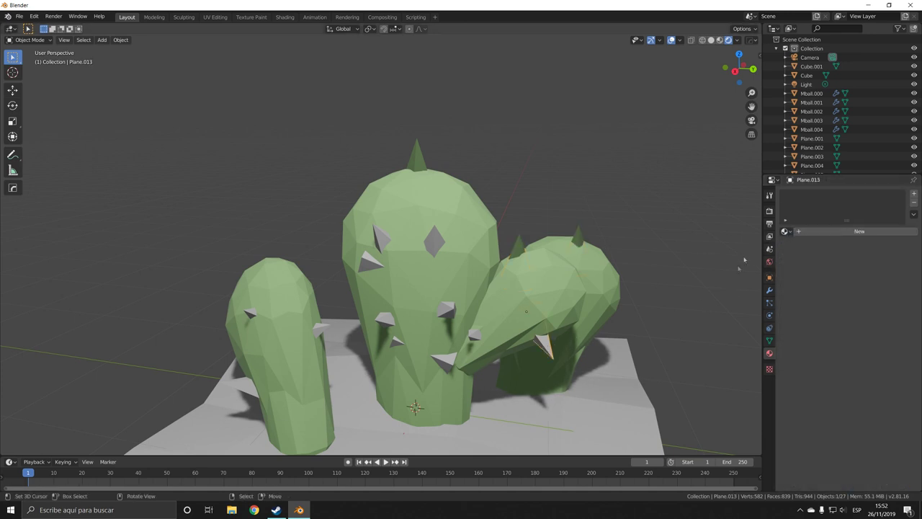
left_click(785, 230)
left_click(793, 263)
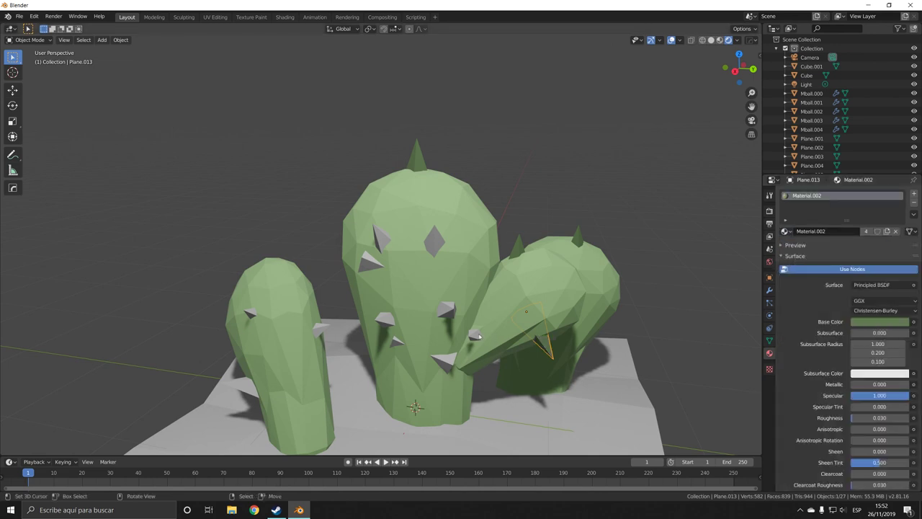
left_click(524, 396)
left_click(785, 230)
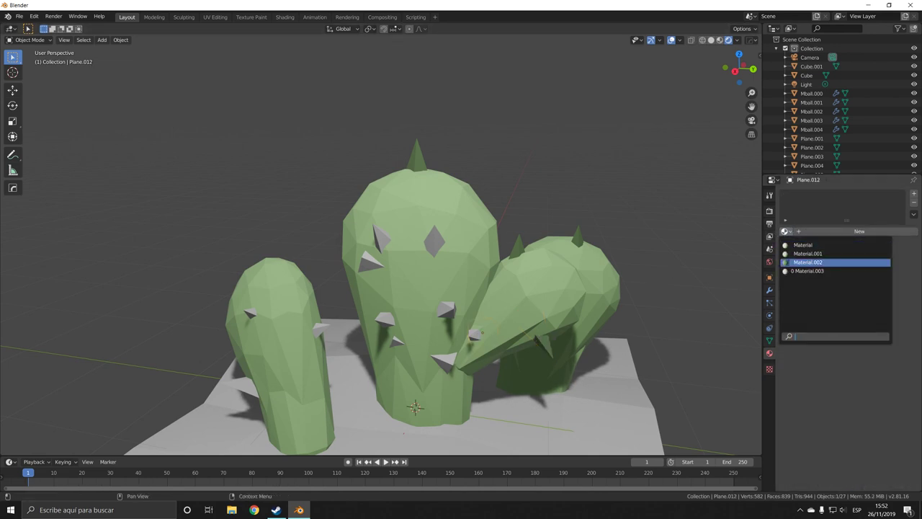
left_click(793, 262)
Step: Apply Material.002 to spikes Plane.009, Plane.008 and Plane.006
left_click(442, 314)
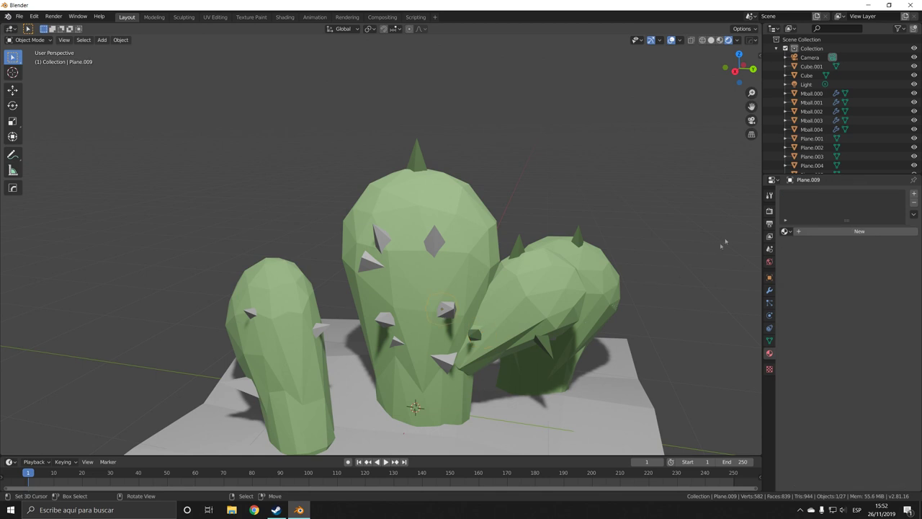
left_click(784, 230)
left_click(794, 262)
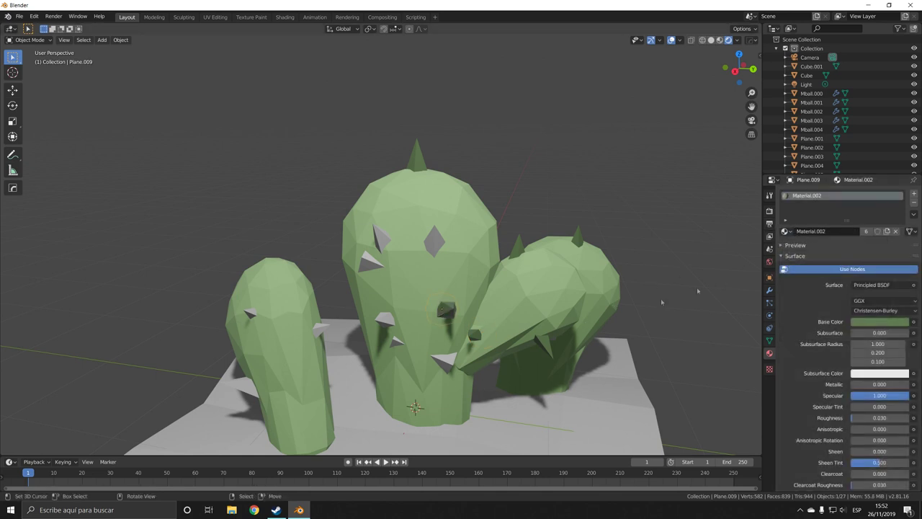
left_click(389, 319)
left_click(785, 230)
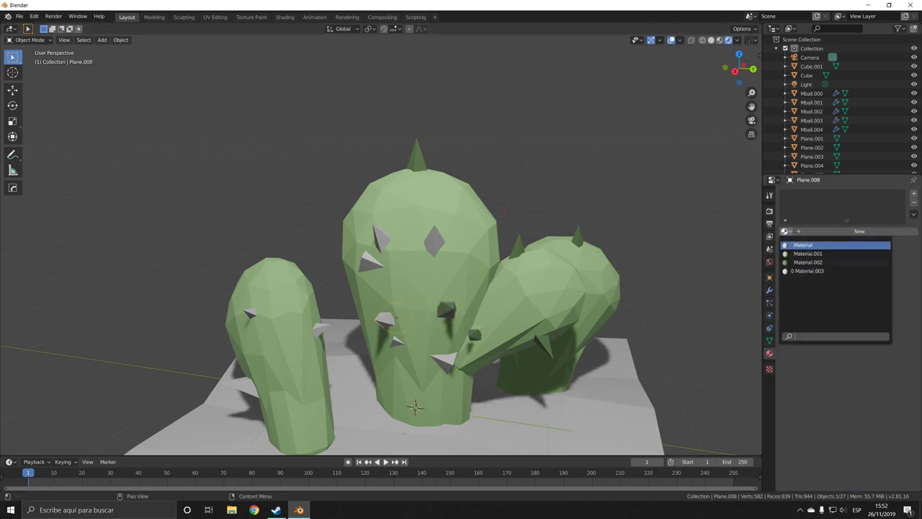
left_click(785, 262)
left_click(383, 238)
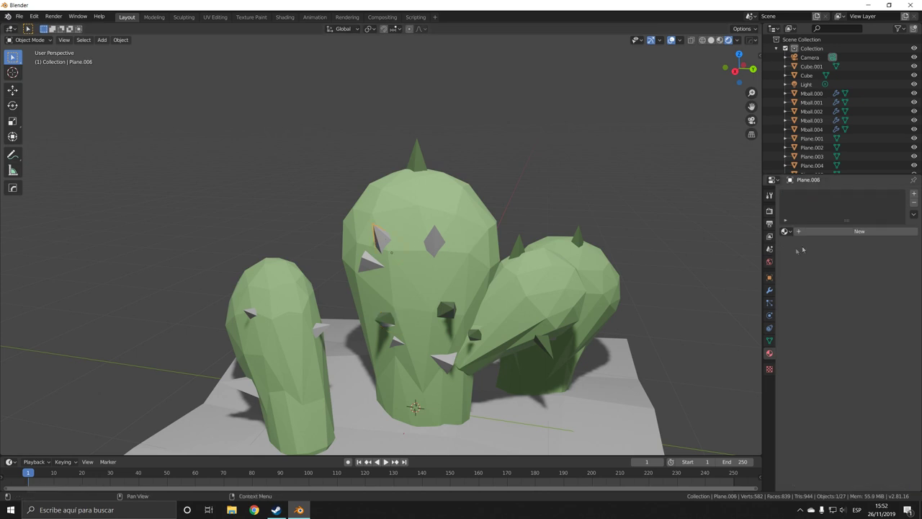
left_click(784, 230)
left_click(807, 258)
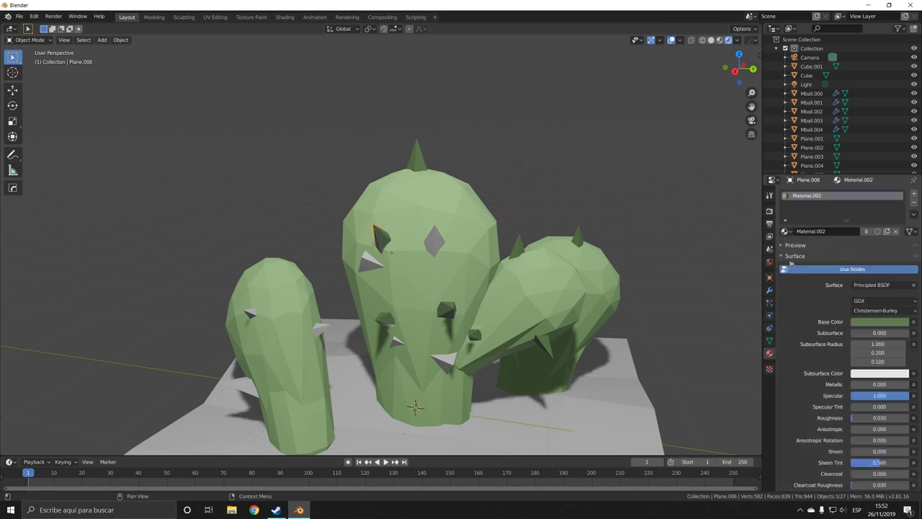
Step: Apply Material.002 to spikes Plane.007, Plane.017 and Plane.010
left_click(432, 241)
left_click(785, 231)
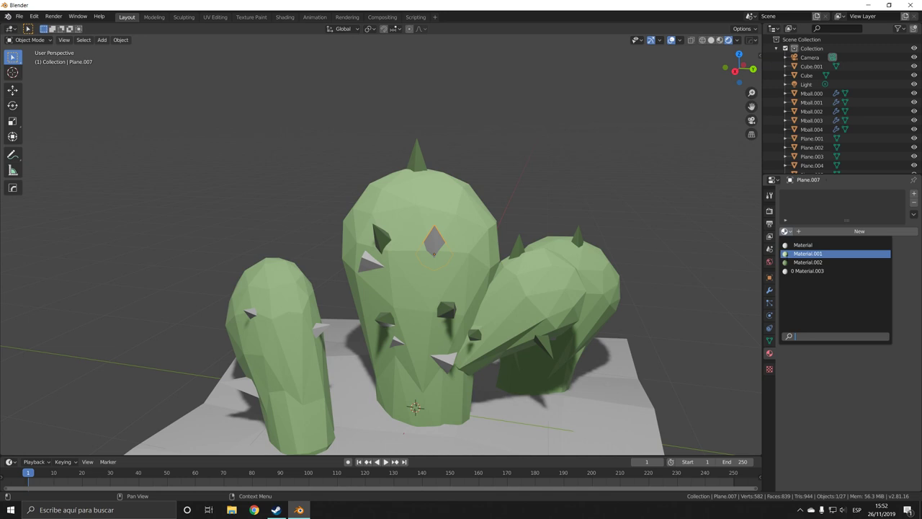
left_click(785, 262)
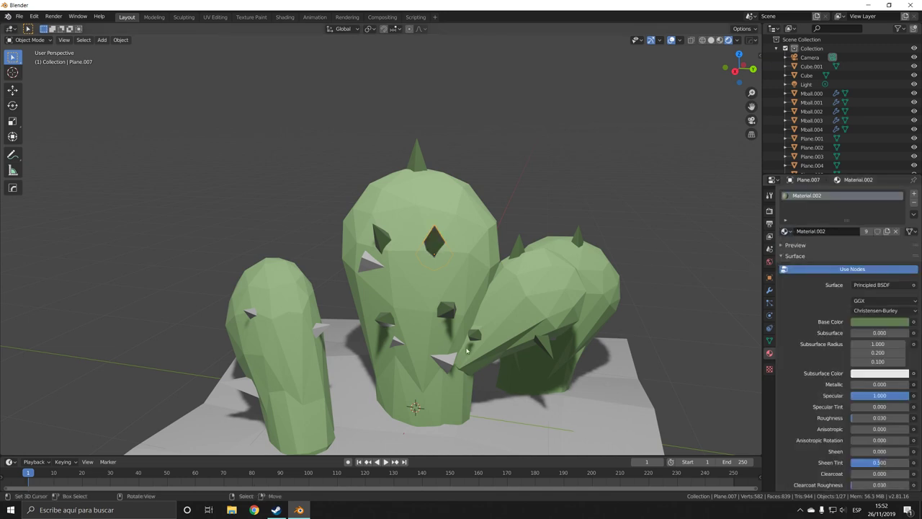
left_click(320, 329)
left_click(784, 230)
left_click(785, 262)
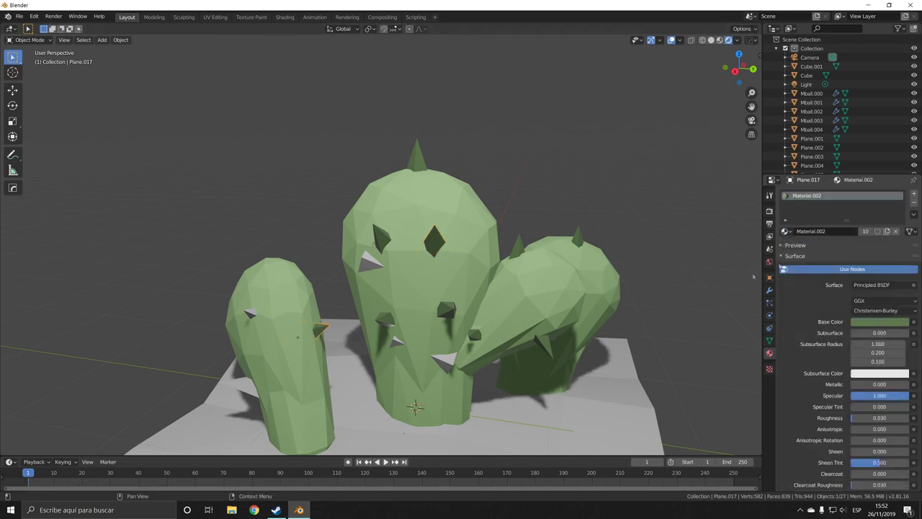
left_click(256, 311)
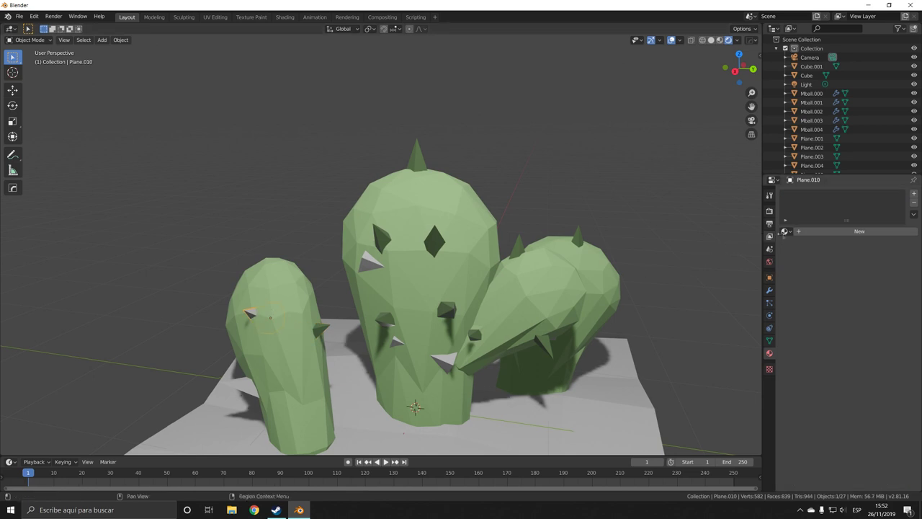
left_click(785, 230)
left_click(785, 262)
Step: Apply Material.002 to Plane.011, then check the remaining spikes around the cluster
left_click(242, 391)
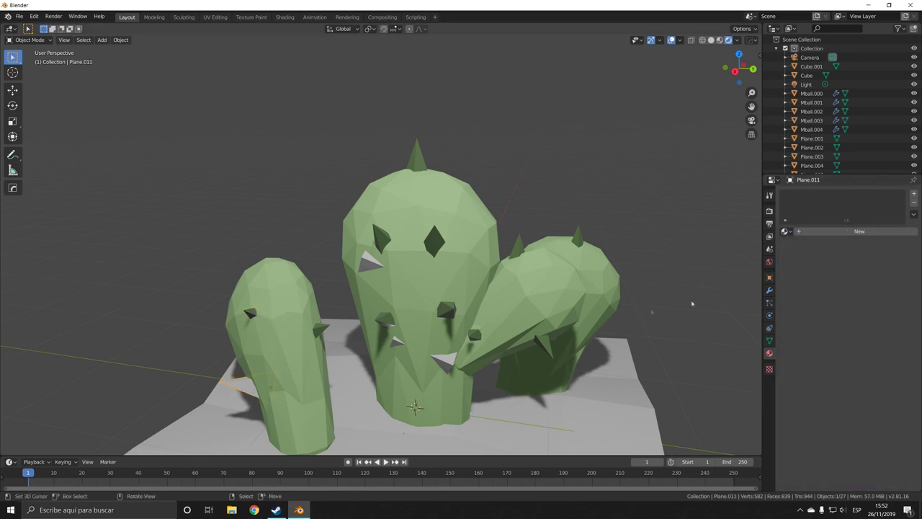
left_click(784, 230)
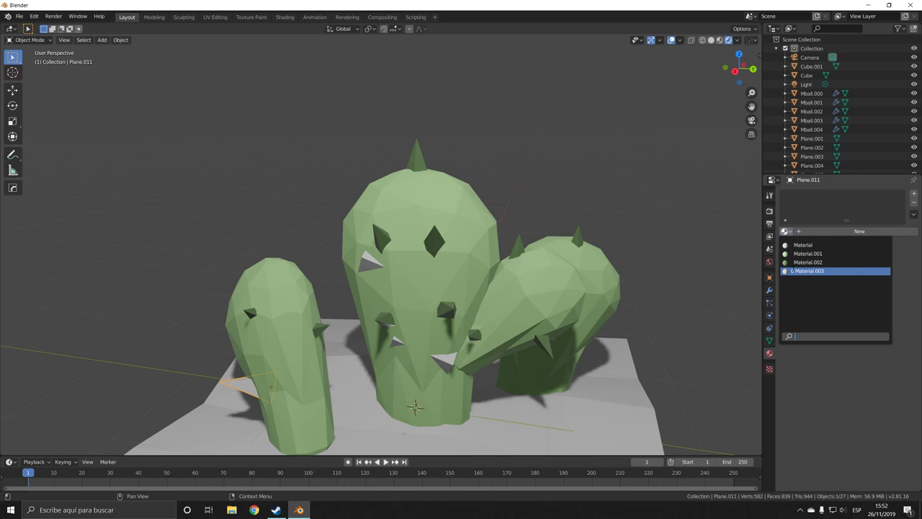
left_click(807, 262)
left_click(443, 366)
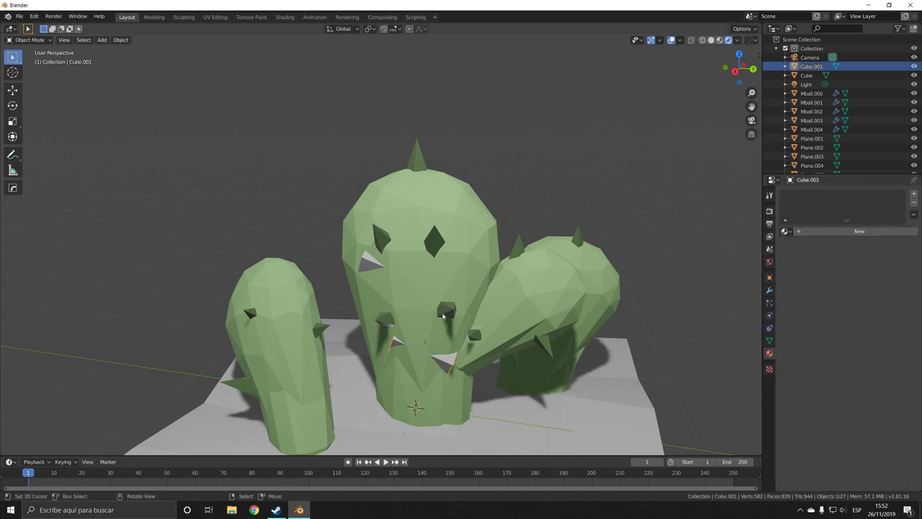
left_click(444, 315)
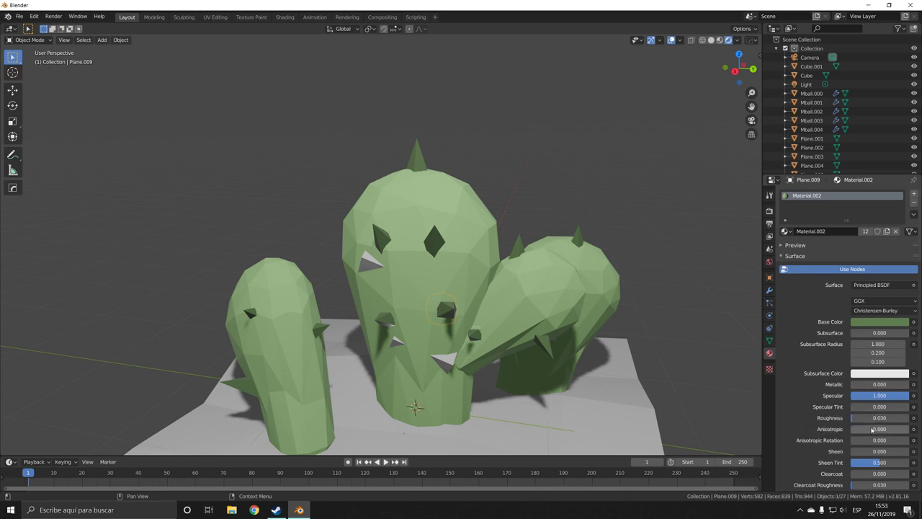
mouse_move(406, 355)
middle_mouse_down()
mouse_move(397, 344)
mouse_move(386, 361)
middle_mouse_up()
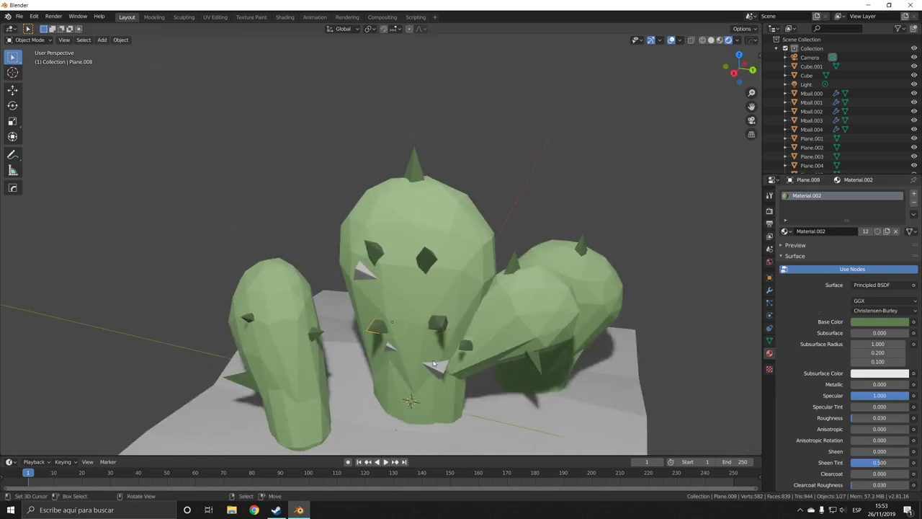
left_click(433, 363)
Step: Make Cube.001's material orange with specular 1.0 and roughness 0.0
left_click(434, 366)
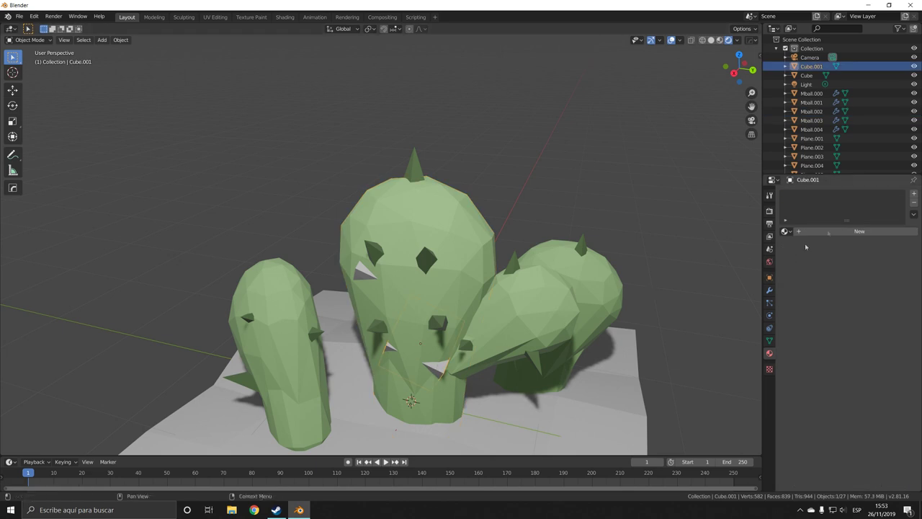
left_click(873, 322)
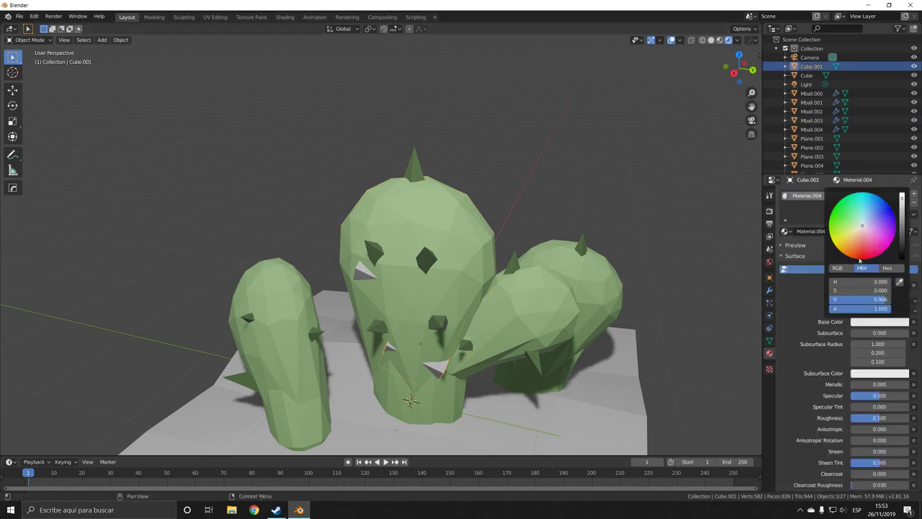
left_click(858, 250)
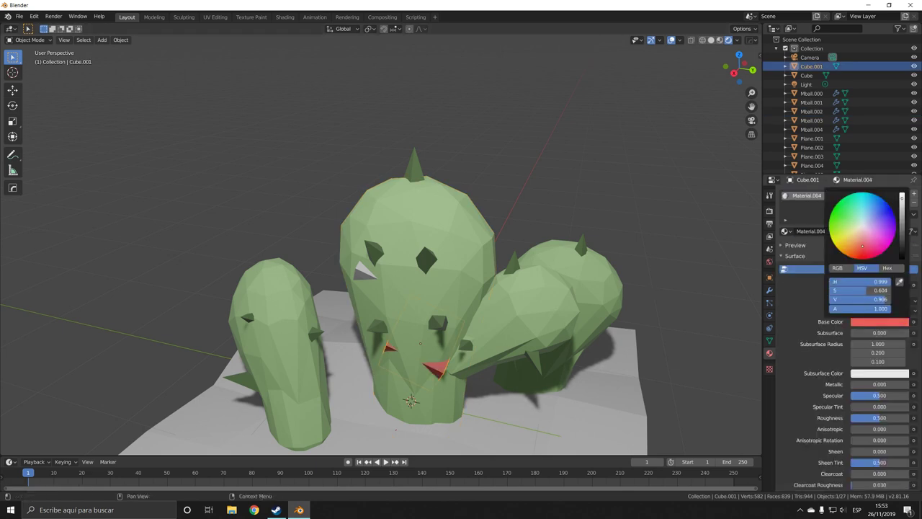
mouse_move(860, 247)
left_mouse_down()
mouse_move(869, 238)
mouse_move(860, 244)
left_mouse_up()
left_click(899, 216)
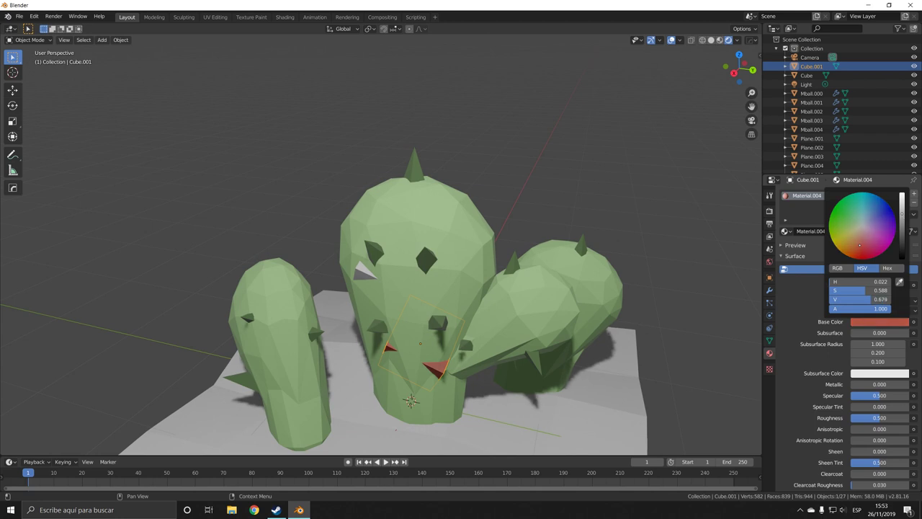
left_click_drag(861, 246, 856, 244)
left_click(901, 205)
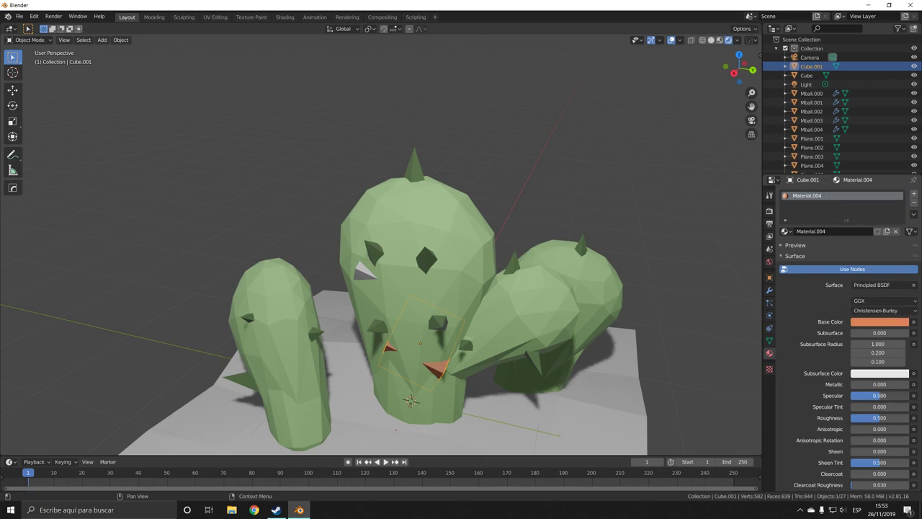
mouse_move(879, 395)
left_mouse_down()
mouse_move(909, 396)
mouse_move(853, 418)
left_mouse_up()
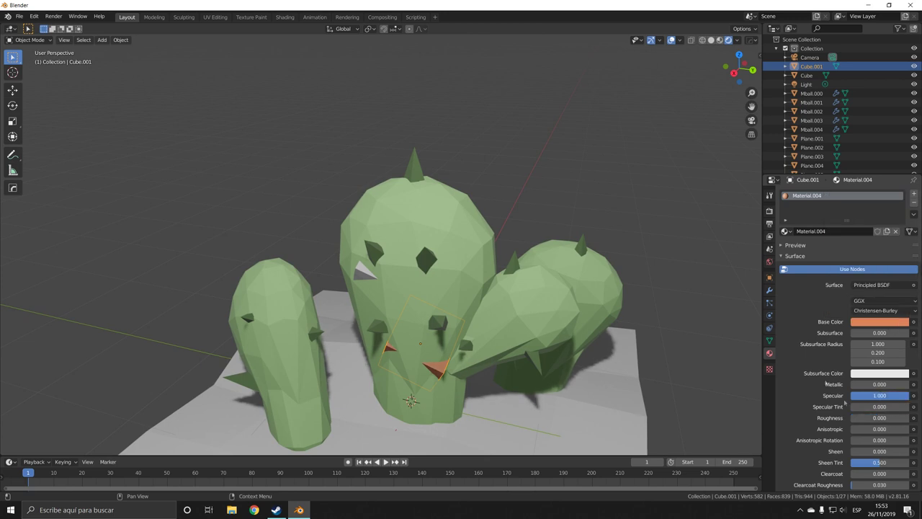
left_click(806, 75)
Step: Assign the orange Material.004 to Cube and switch to Edit Mode
left_click(785, 231)
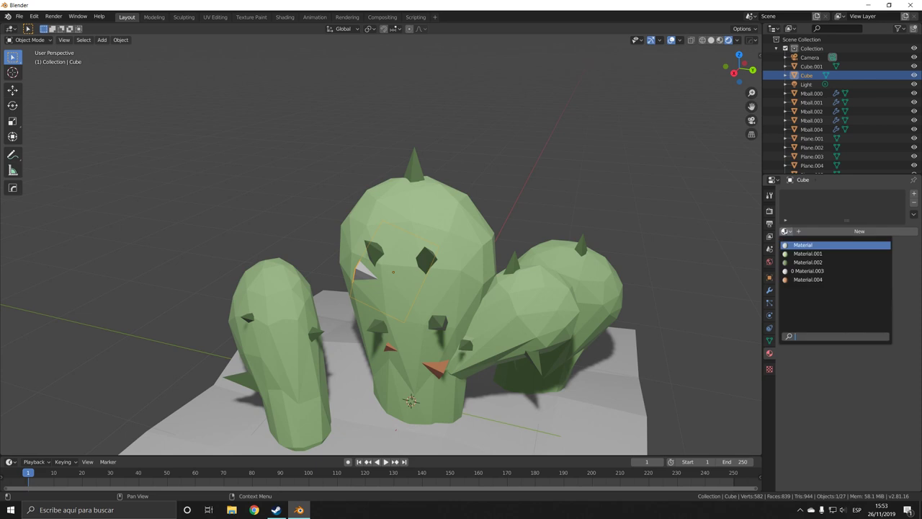
left_click(808, 279)
key("Tab")
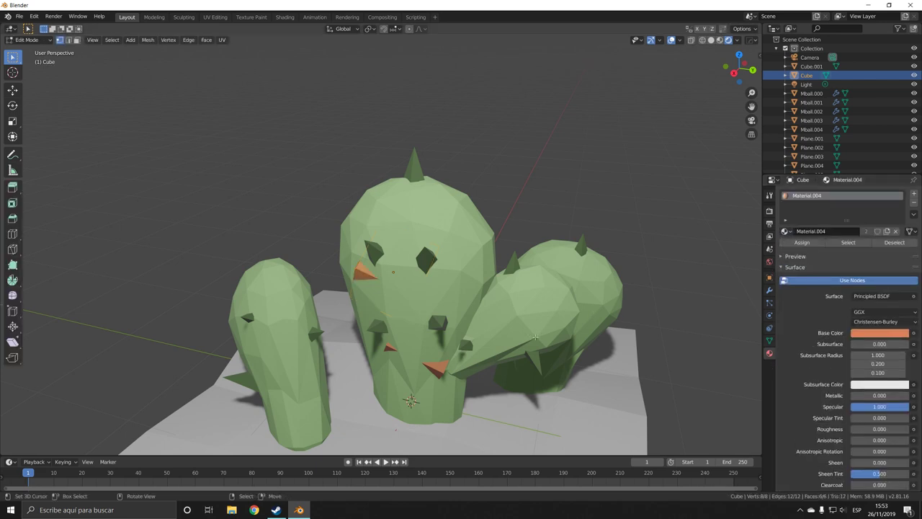